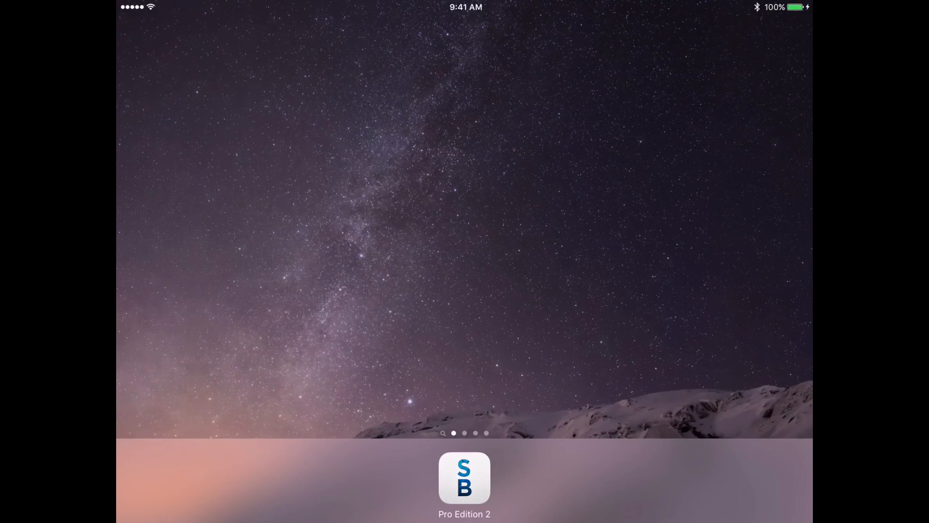
Launch Simple Booth Pro Edition 2 and create a settings preset named Template.
click(465, 478)
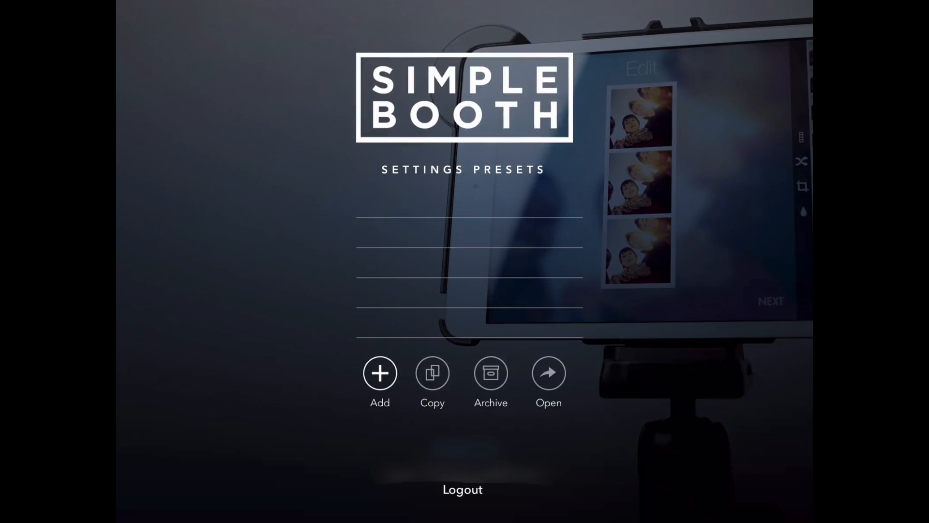
click(380, 373)
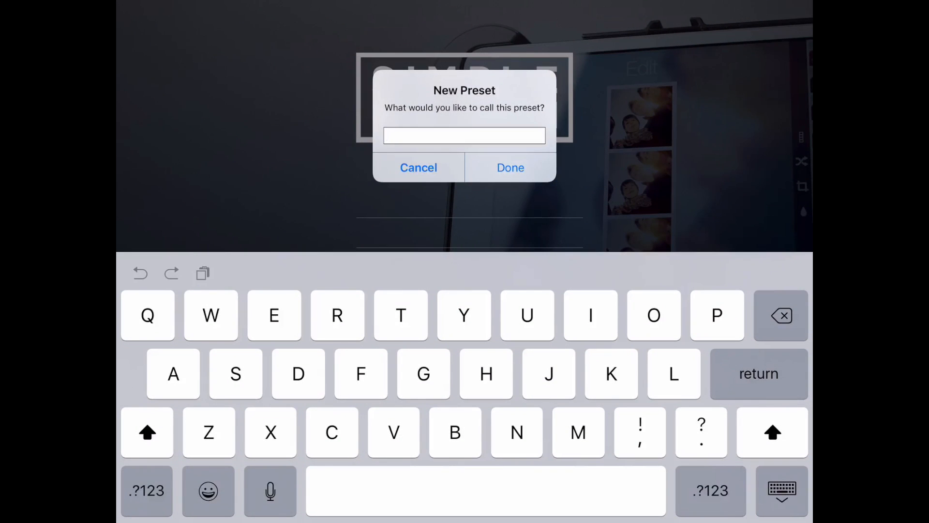
text(Templ)
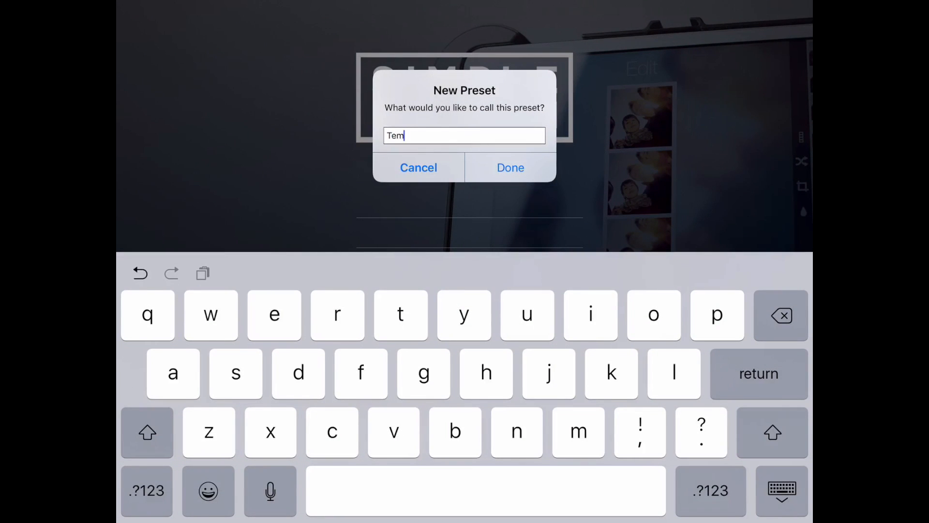
text(ate)
key(Return)
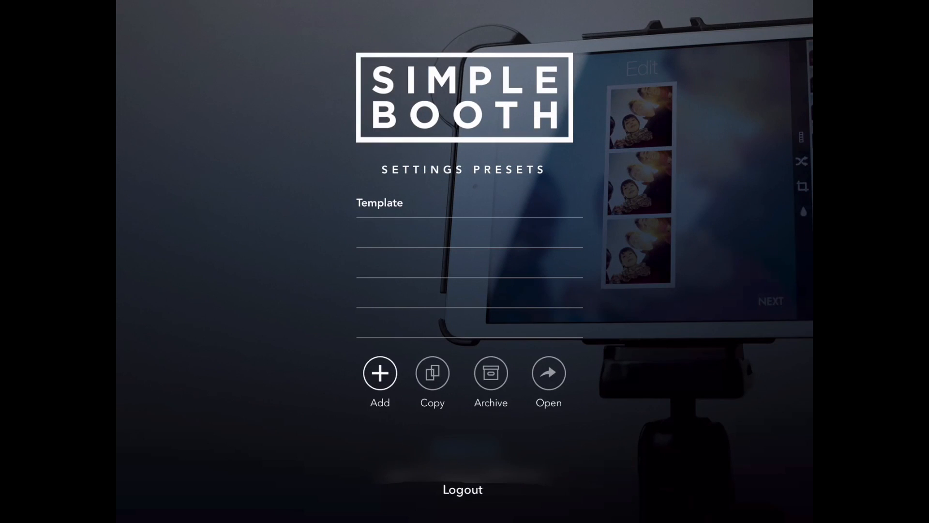
Open the Template preset and raise the margins of the four-photo layout to the maximum.
click(465, 203)
click(549, 372)
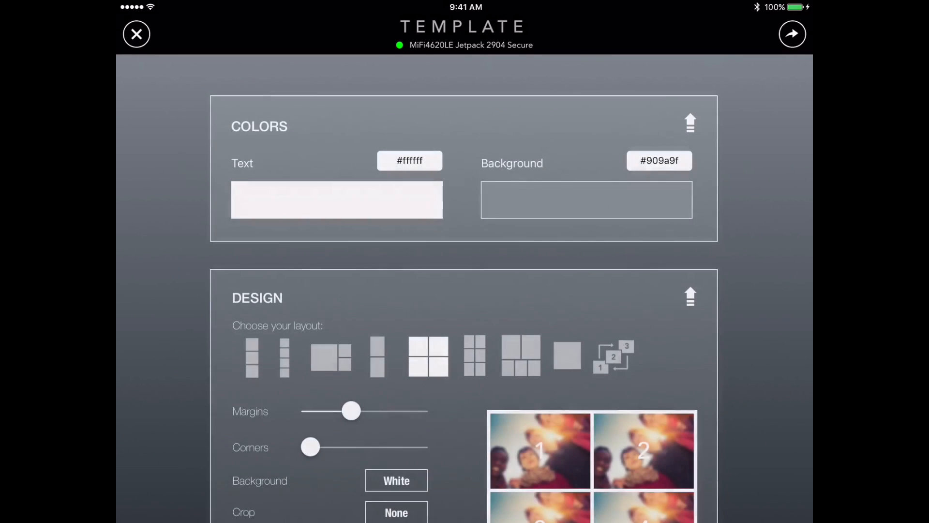
scroll(465, 290, down, 2)
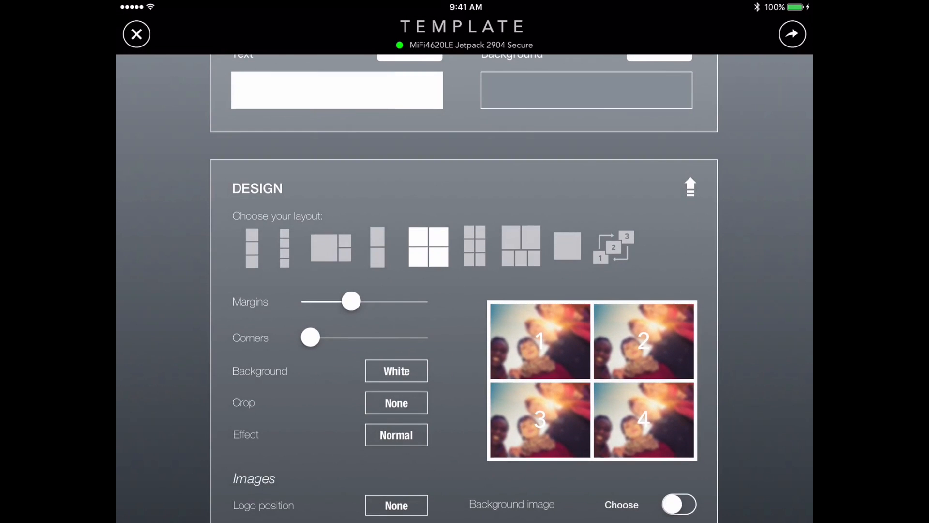
scroll(465, 291, down, 2)
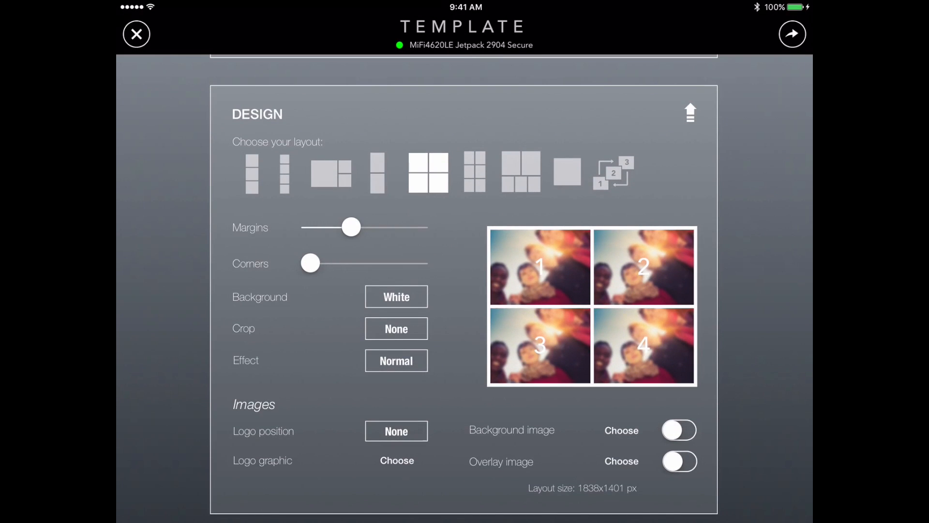
drag(352, 228, 419, 227)
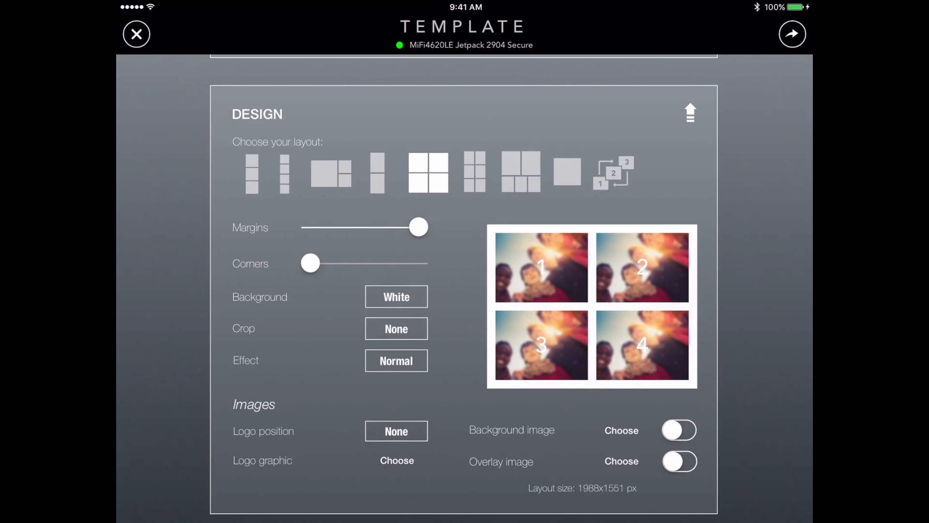
Turn off beep sounds for the start screen and set its countdown to 2 seconds.
scroll(464, 291, down, 4)
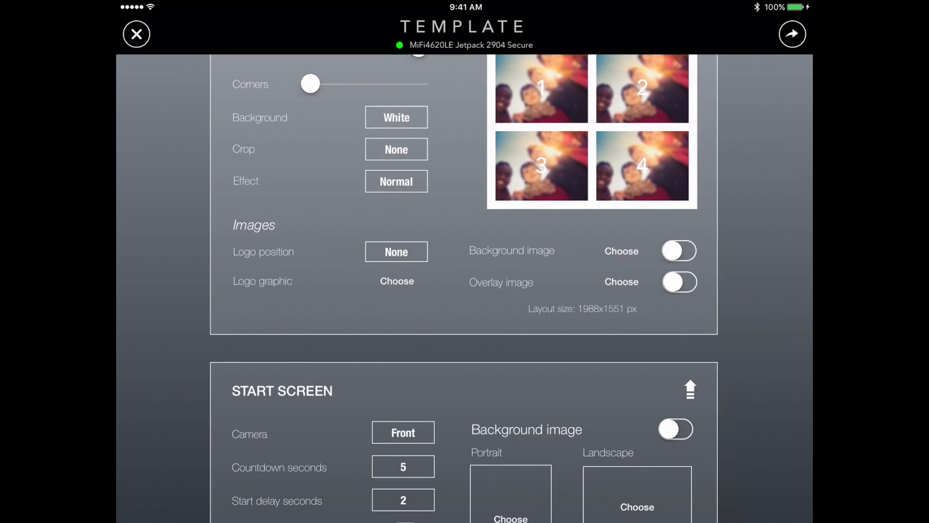
scroll(464, 290, down, 1)
scroll(464, 291, up, 1)
scroll(464, 291, down, 4)
click(404, 375)
click(403, 274)
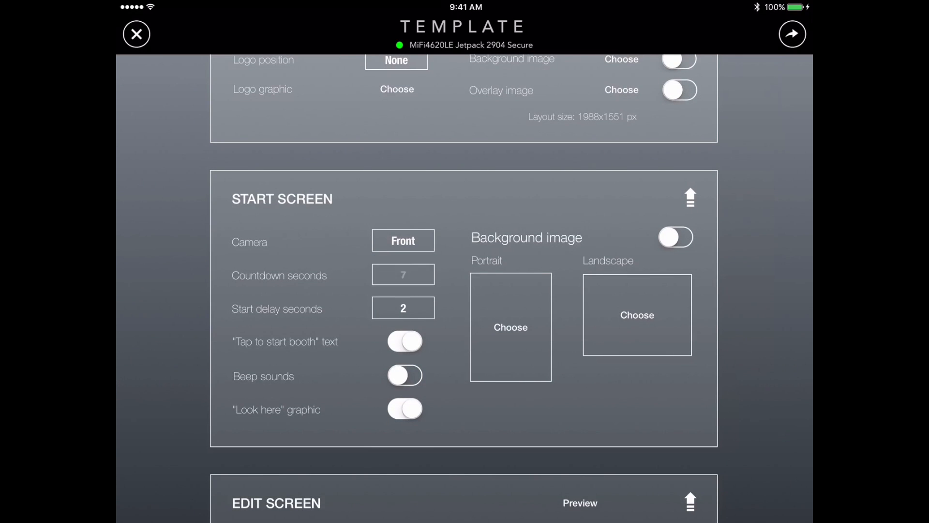
click(403, 274)
click(403, 275)
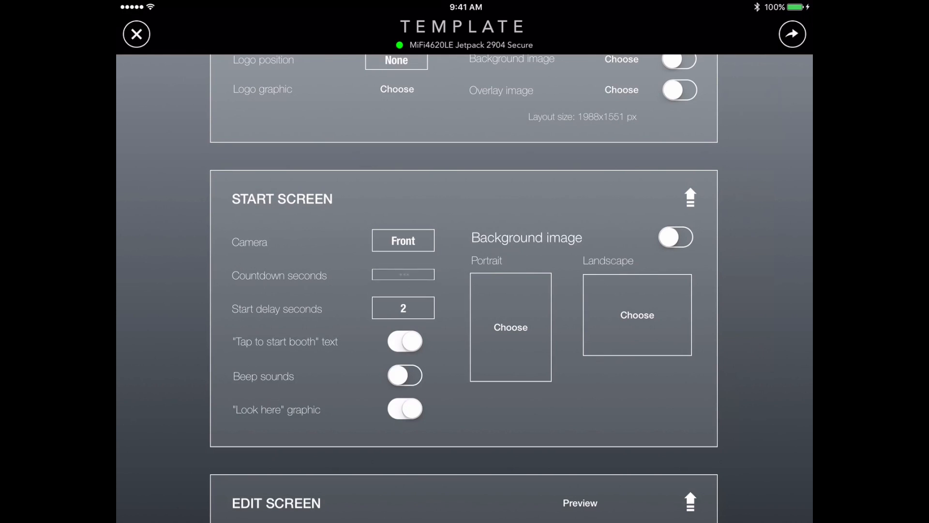
click(403, 275)
click(403, 274)
click(404, 275)
Turn off all edit screen options: layout swipe, shuffle, background, crop, GIF speed, retake button and effects.
scroll(464, 291, down, 3)
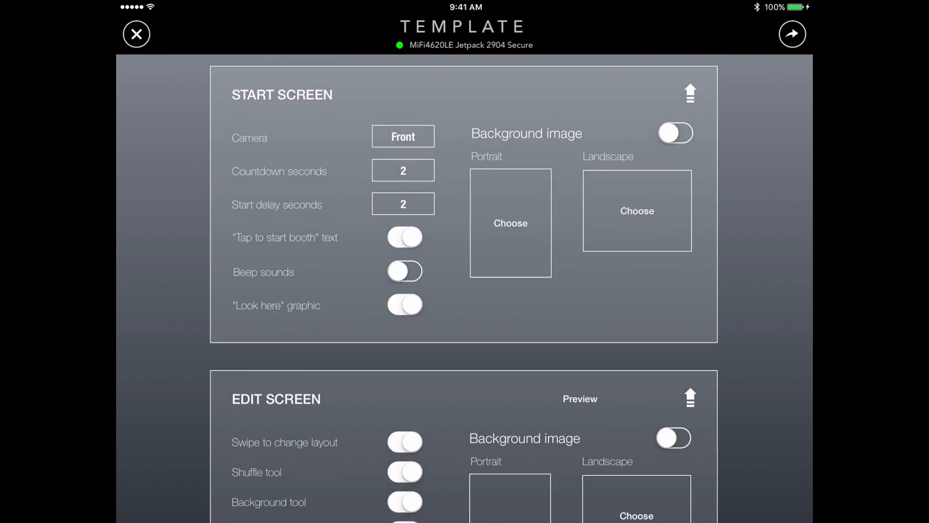
scroll(464, 290, down, 2)
scroll(464, 291, down, 1)
scroll(463, 290, up, 1)
scroll(464, 290, down, 3)
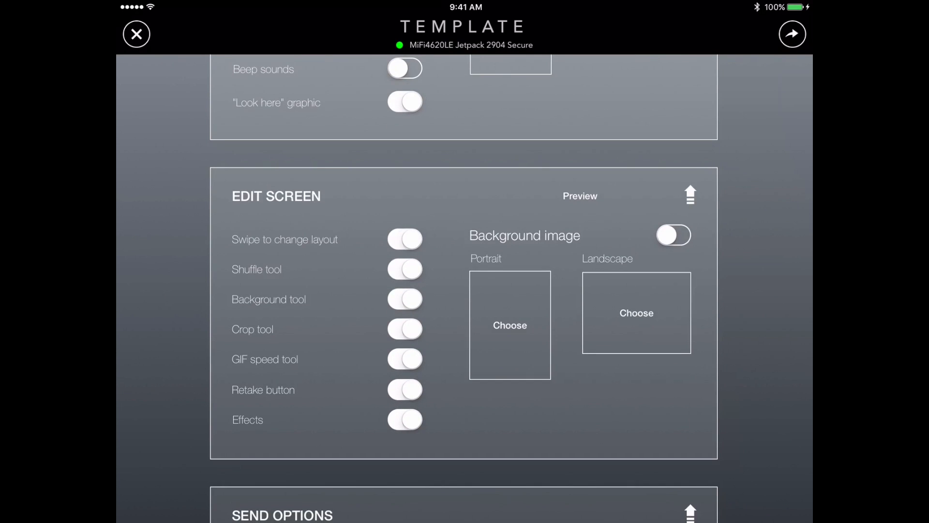
click(405, 239)
scroll(464, 291, up, 1)
click(405, 342)
click(405, 372)
click(405, 312)
click(405, 283)
scroll(464, 291, down, 2)
click(406, 324)
click(405, 354)
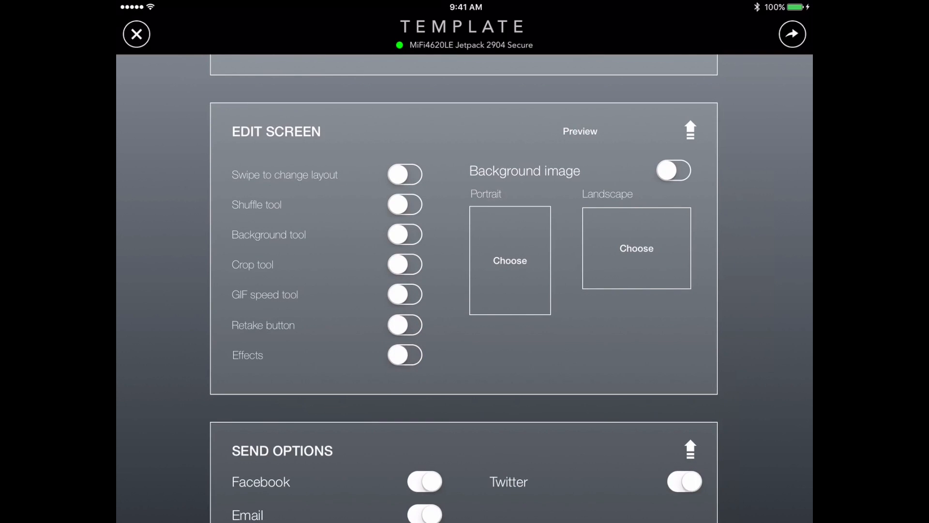
Disable the Facebook, Email and Twitter send options.
scroll(463, 291, up, 7)
scroll(464, 290, down, 2)
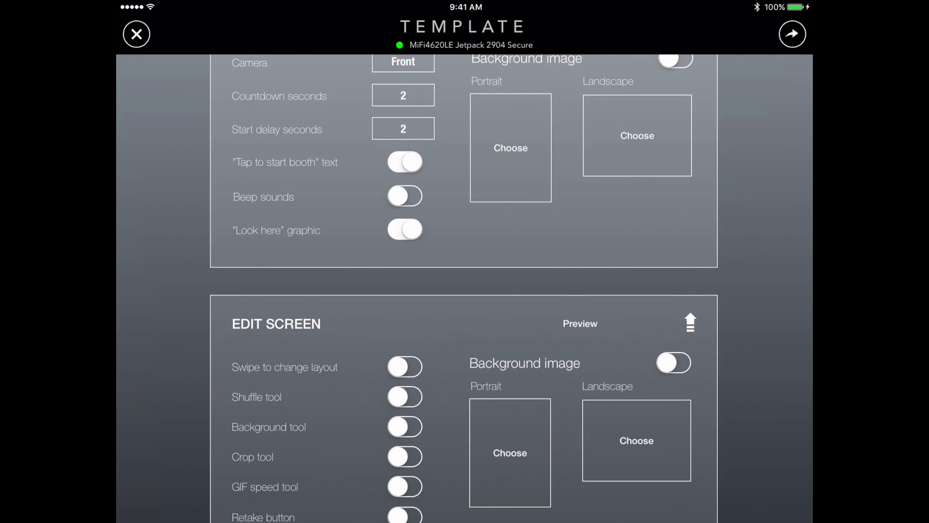
scroll(464, 291, down, 11)
click(425, 226)
click(425, 259)
click(685, 225)
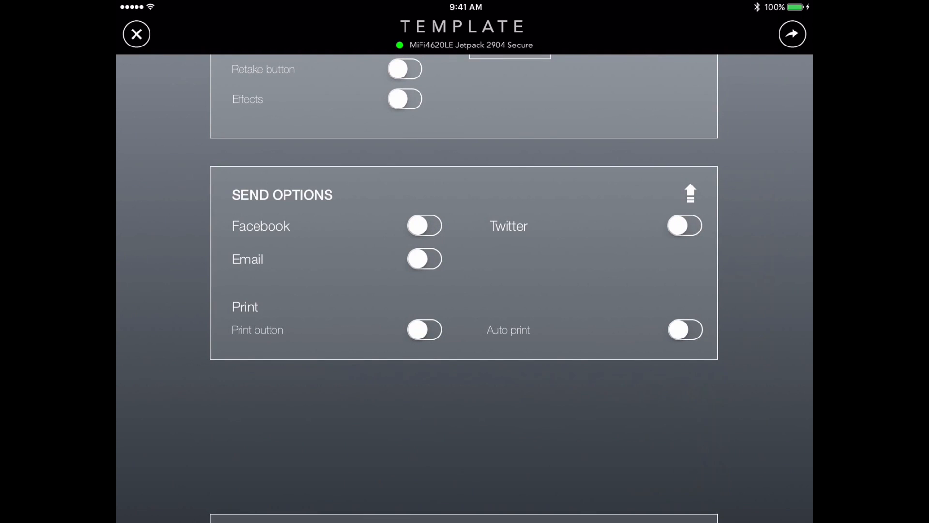
Enable saving finished layouts and 4x6 formatted sheets to Dropbox.
scroll(464, 290, down, 2)
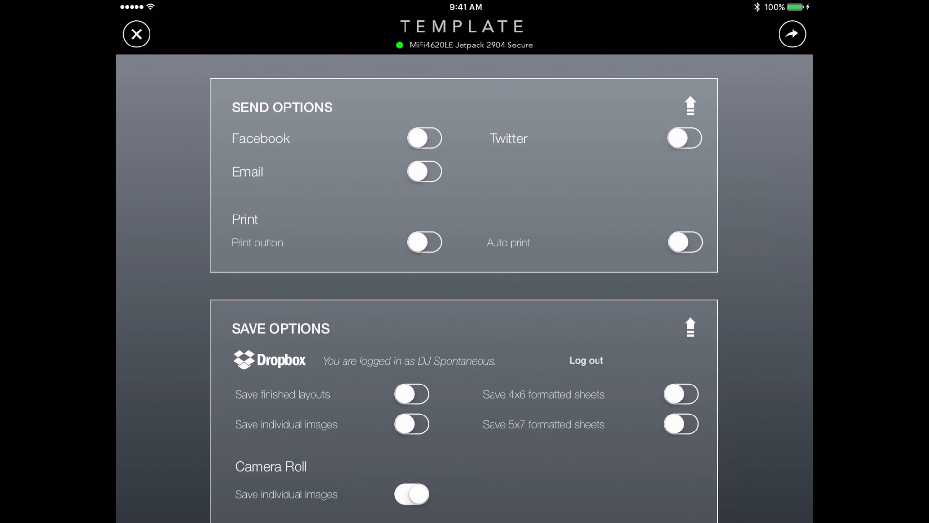
scroll(463, 290, down, 1)
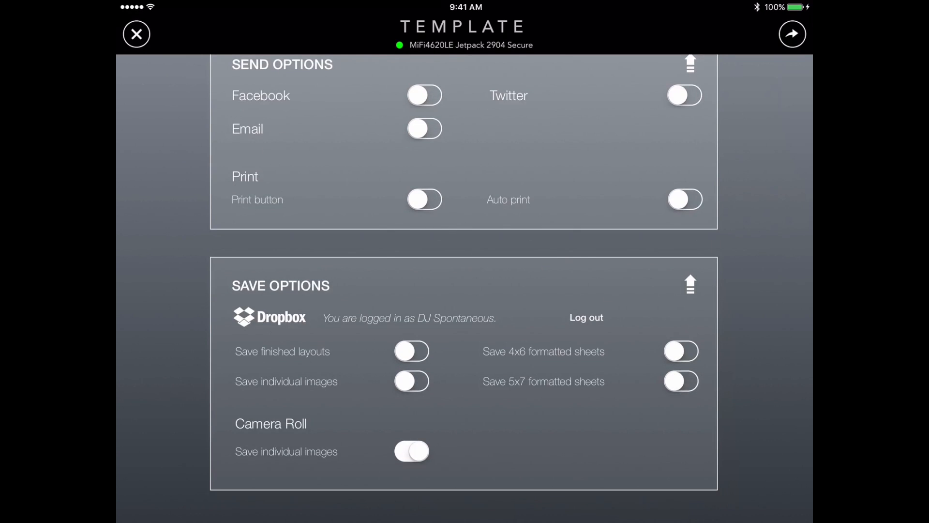
scroll(464, 291, down, 1)
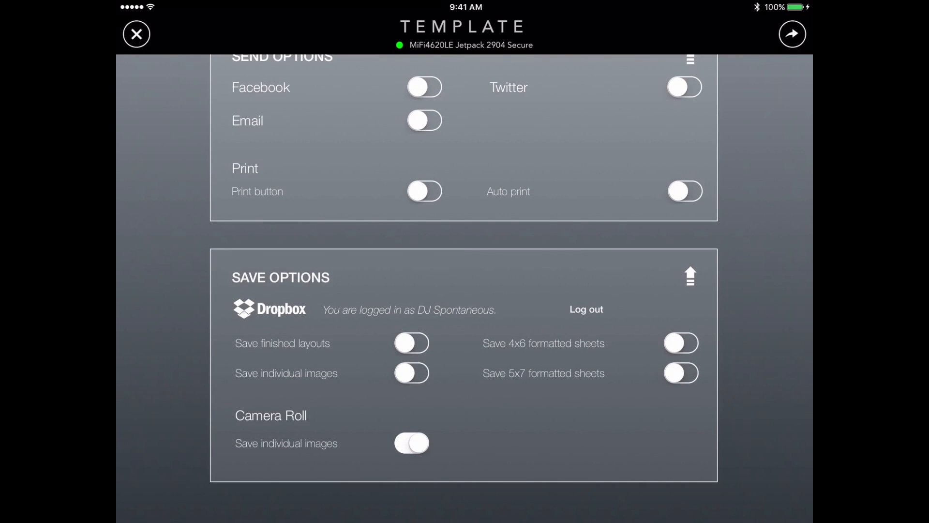
click(412, 343)
click(681, 343)
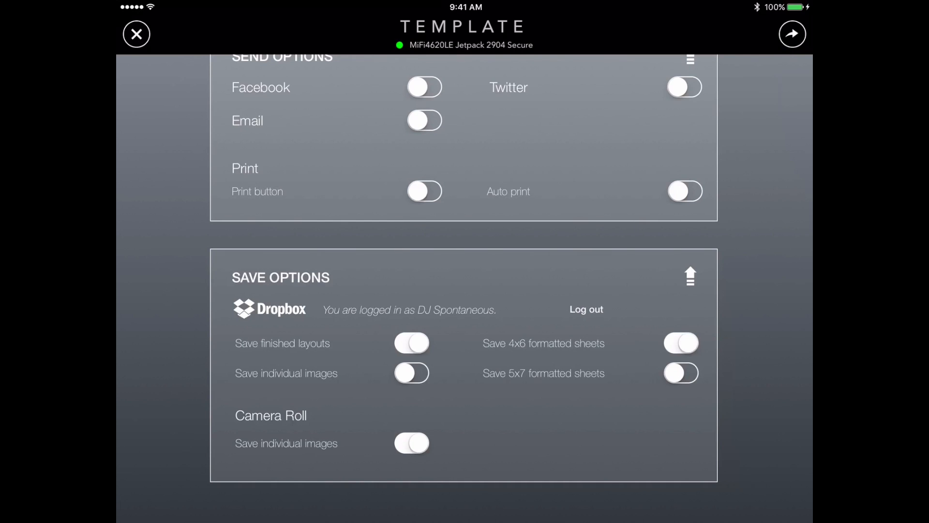
Return to the Design section and check the pixel size of the chosen layout.
scroll(464, 290, up, 15)
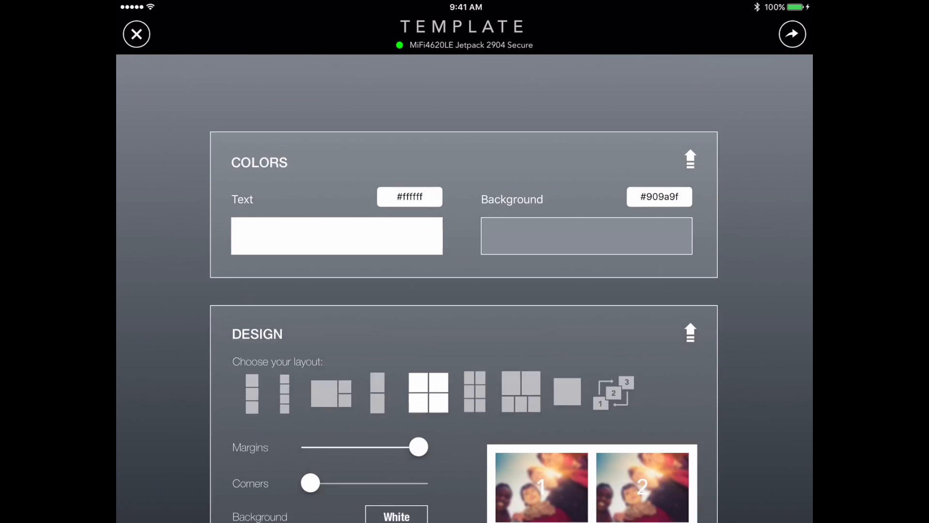
scroll(464, 290, down, 5)
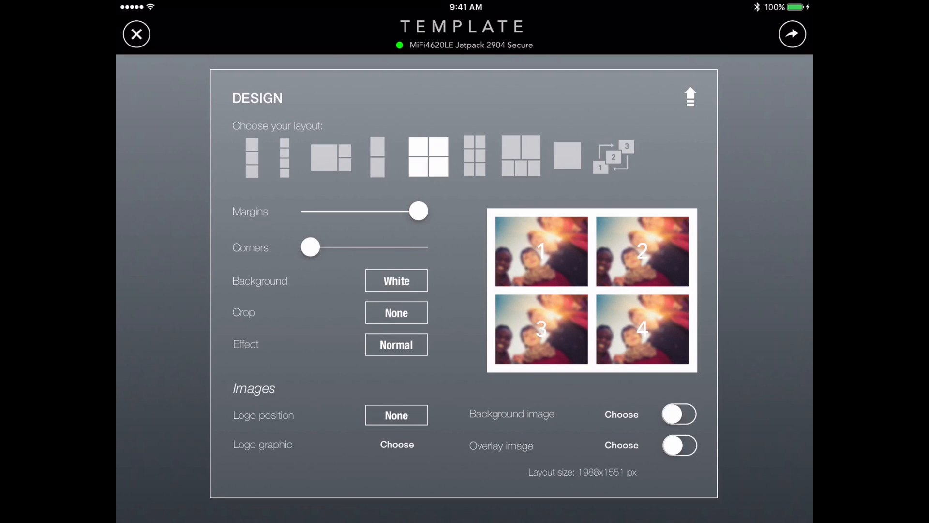
scroll(464, 291, down, 1)
scroll(463, 290, up, 1)
scroll(464, 290, up, 1)
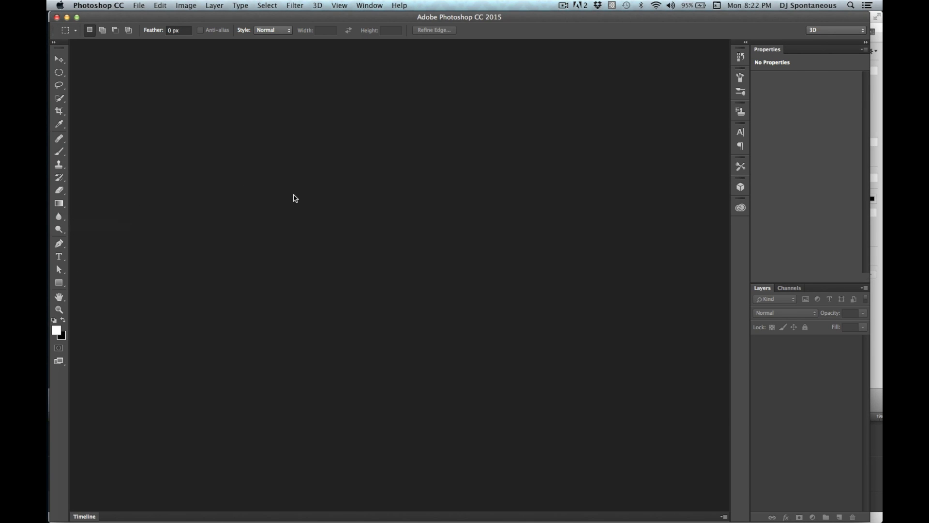
Switch to Photoshop and start a new document named Template.
click(144, 6)
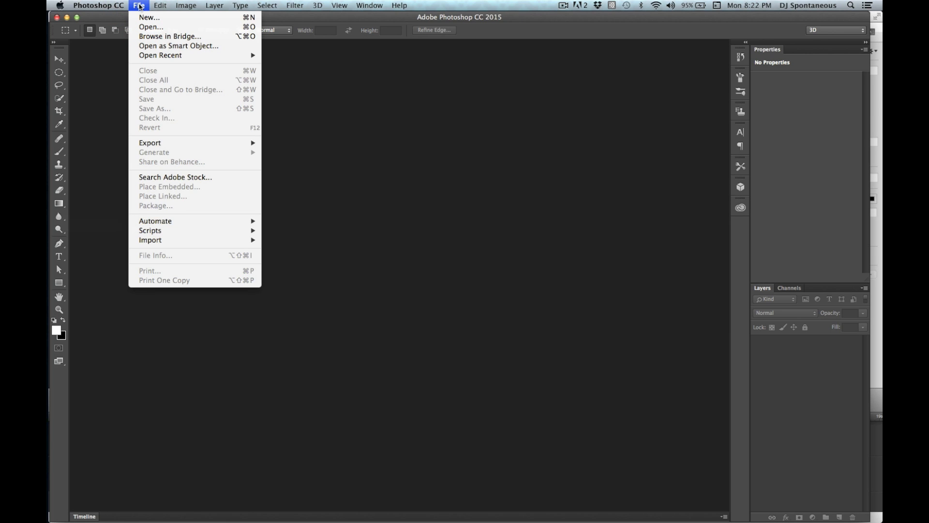
click(142, 18)
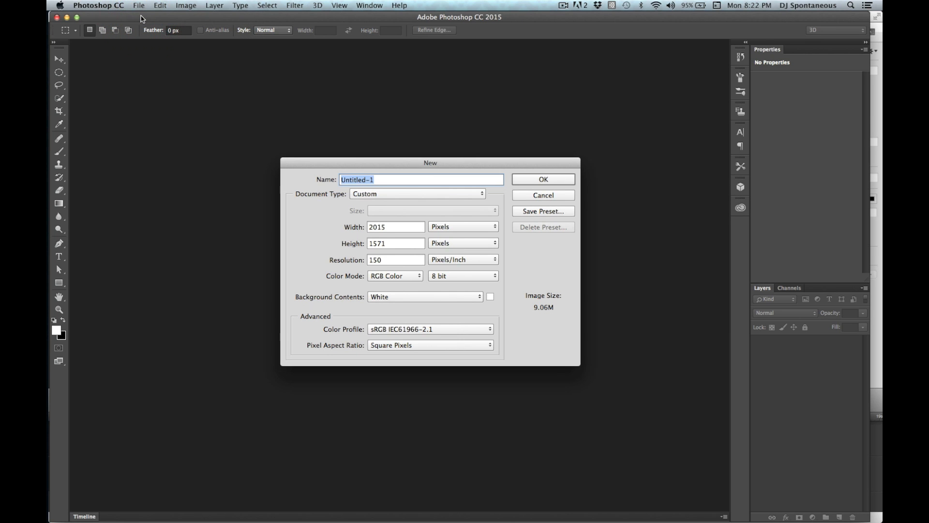
text(Tenplate)
key(BackSpace)
key(BackSpace)
key(BackSpace)
key(BackSpace)
key(BackSpace)
key(BackSpace)
text(mplate)
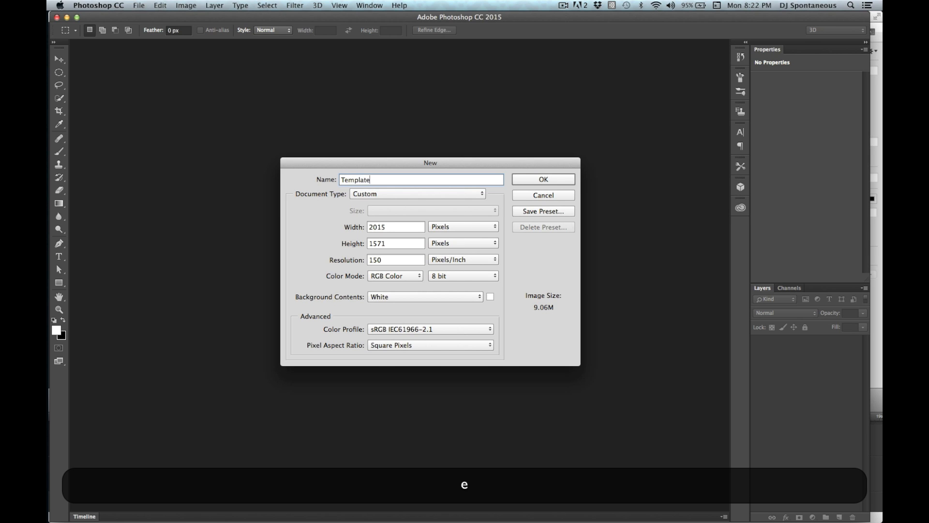
Set the new document's size to 1988 by 1551 pixels and create it.
double_click(392, 227)
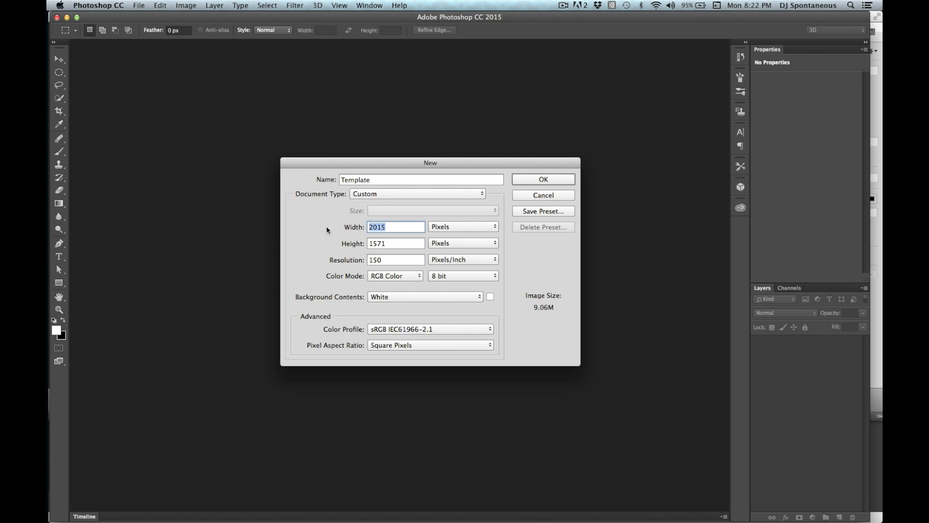
text(1)
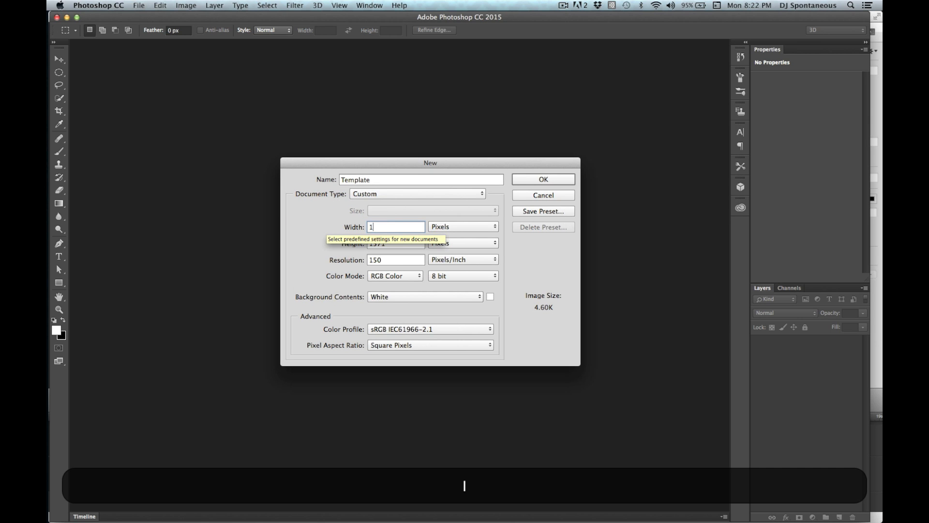
text(988)
double_click(338, 243)
text(15)
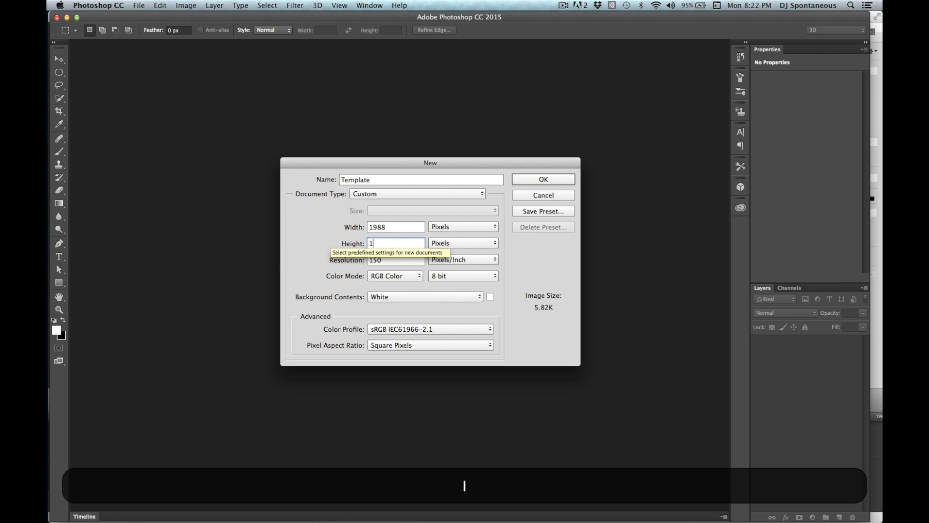
text(51)
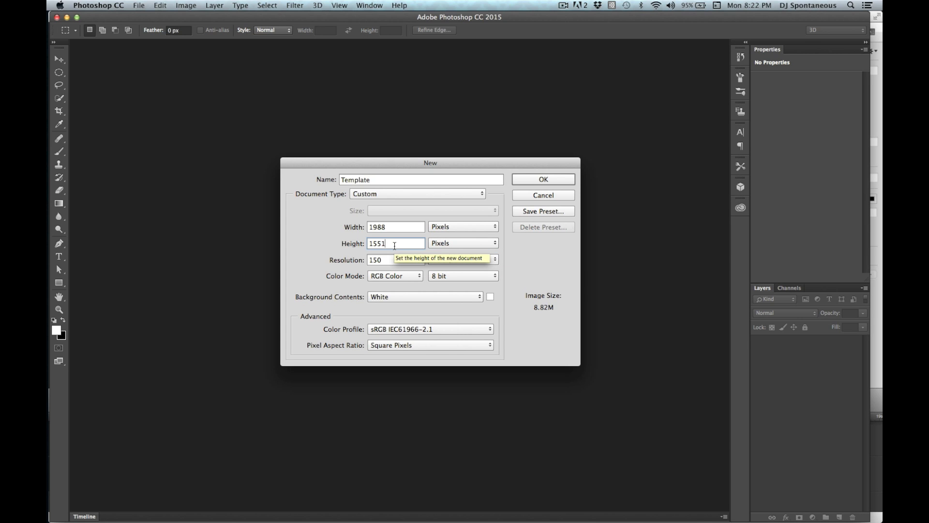
click(544, 180)
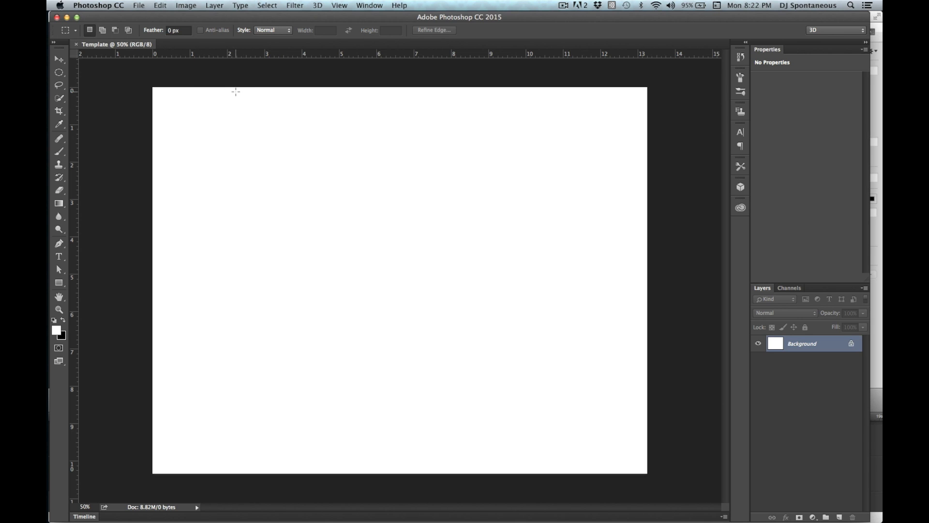
Toggle the document rulers off and back on.
key(super+r)
key(super+r)
click(337, 5)
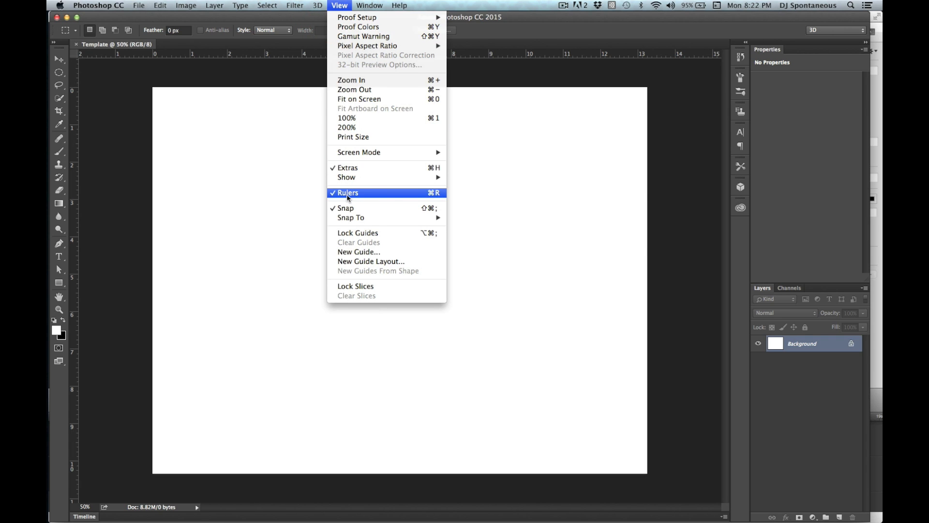
click(341, 5)
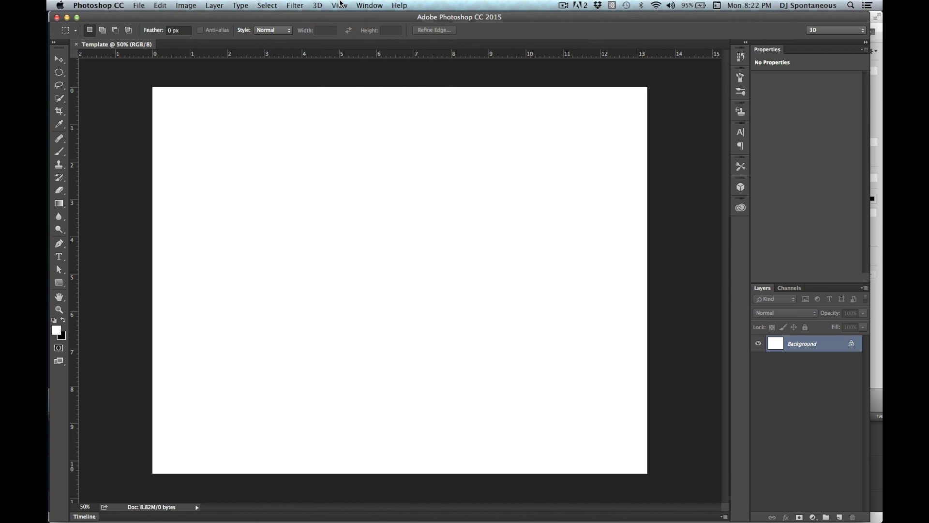
key(super+r)
key(super+r)
Convert the locked Background into a regular layer with the default name and settings.
double_click(830, 347)
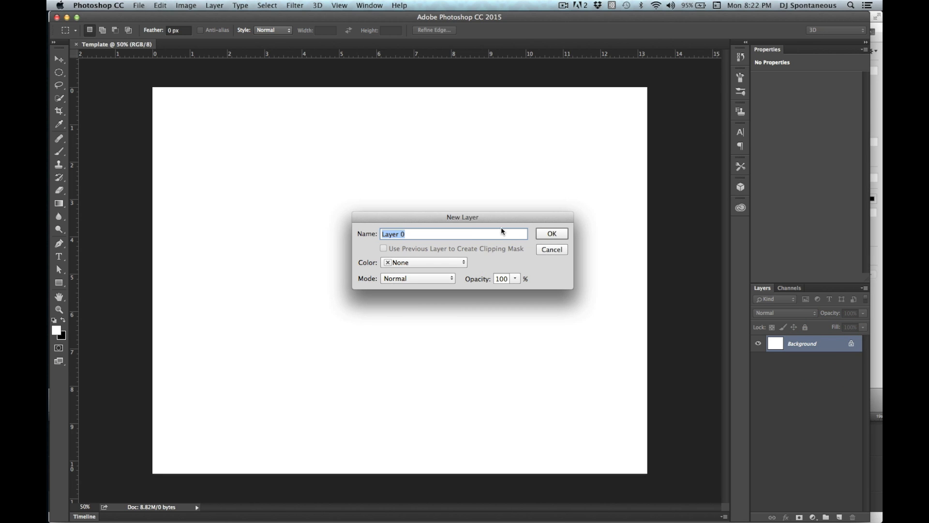
click(549, 236)
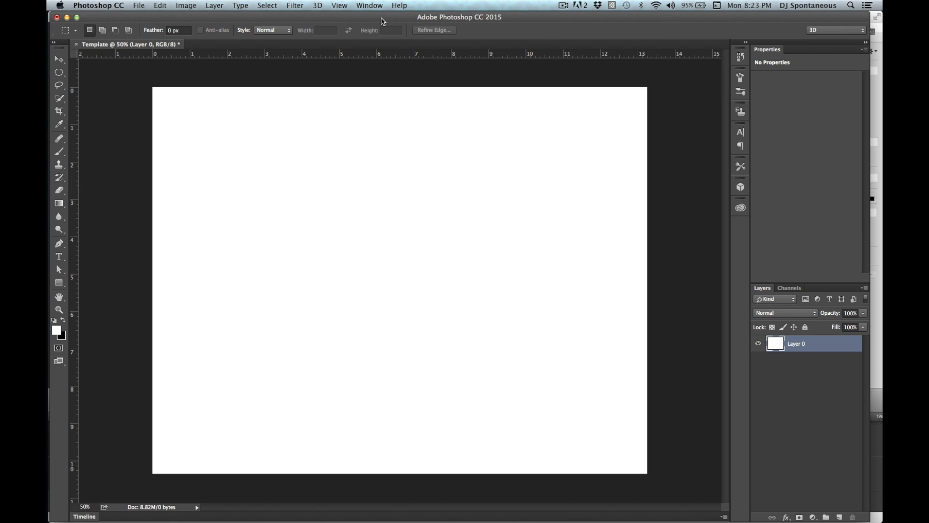
Switch to Finder, preview the existing 2048x1536 four-photo template PSD, and close the preview and folder window.
key(super+Tab)
key(super+Tab)
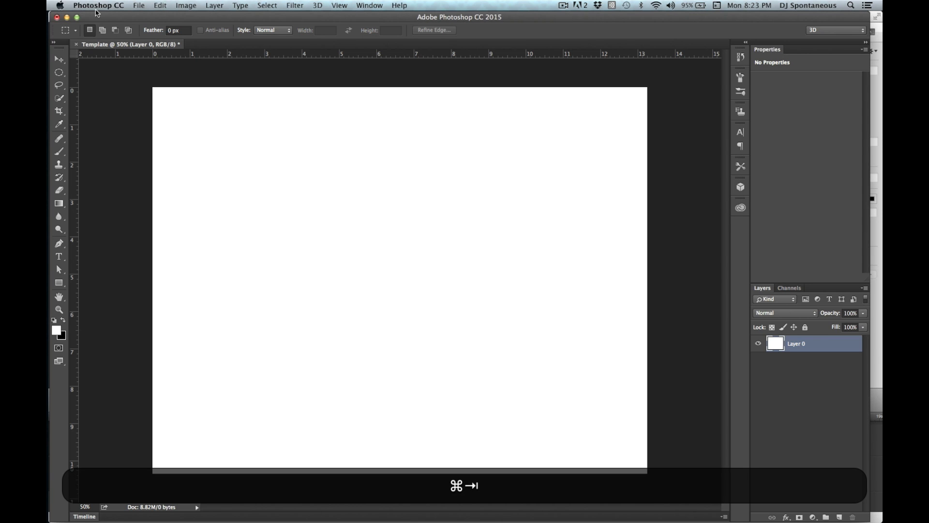
mouse_move(48, 19)
click(66, 33)
key(space)
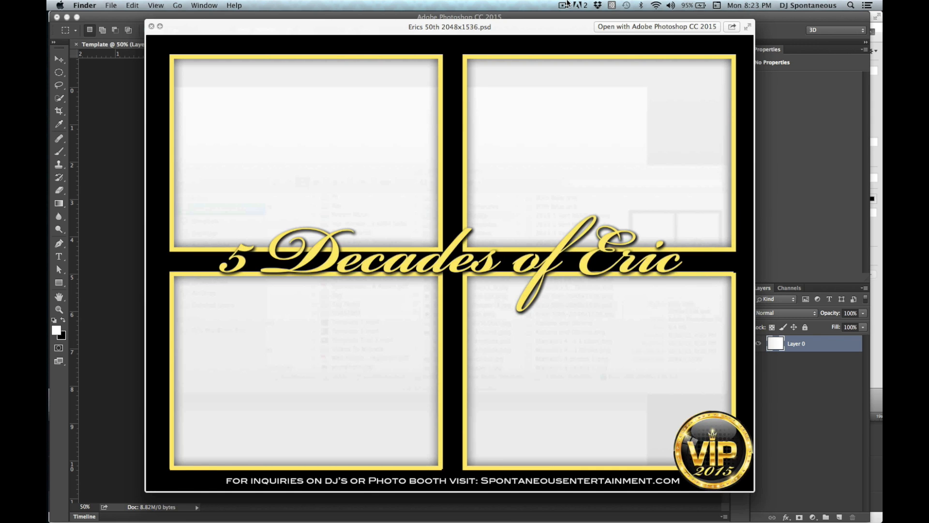
key(space)
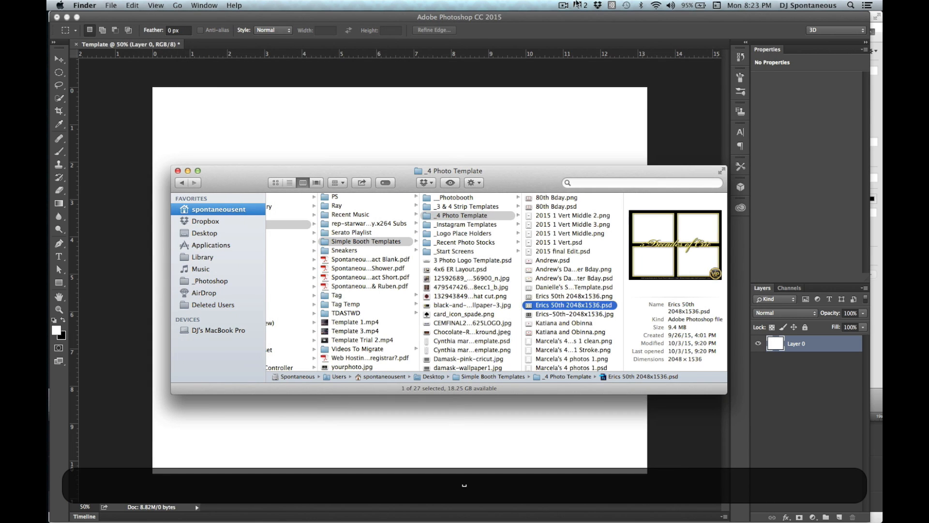
click(178, 171)
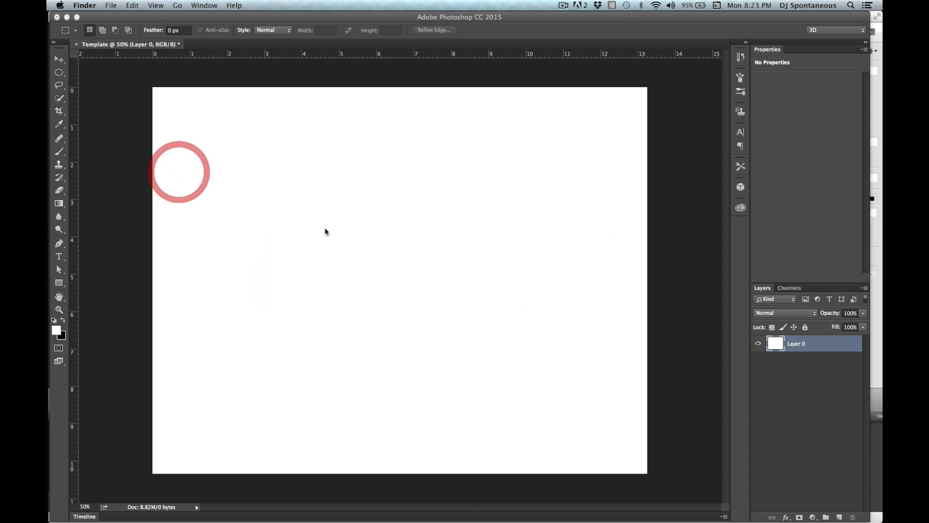
Place one horizontal and one vertical guide through the centre of the canvas, dividing it into four equal quadrants.
click(60, 284)
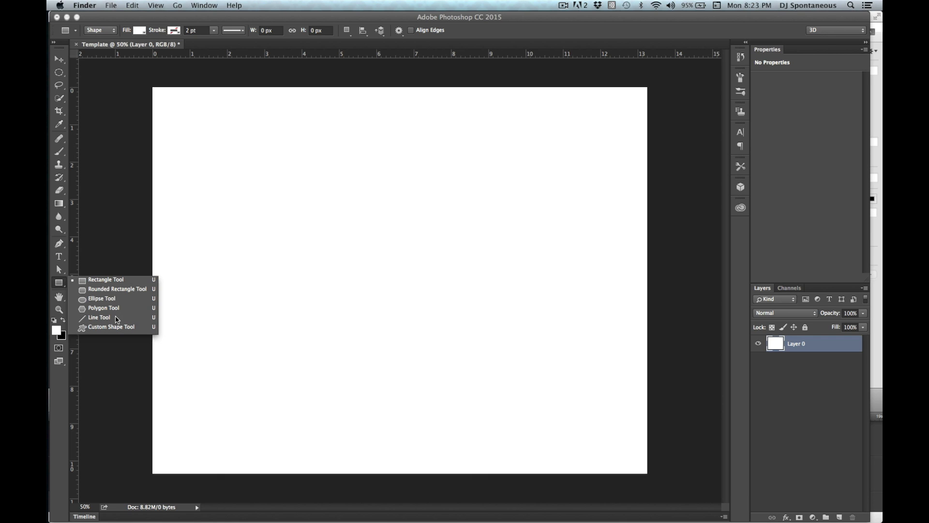
click(100, 319)
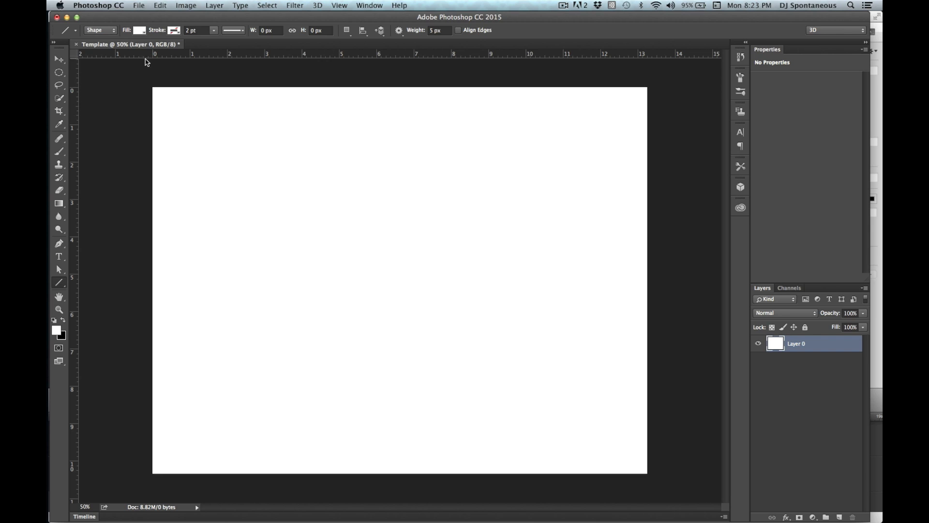
click(59, 59)
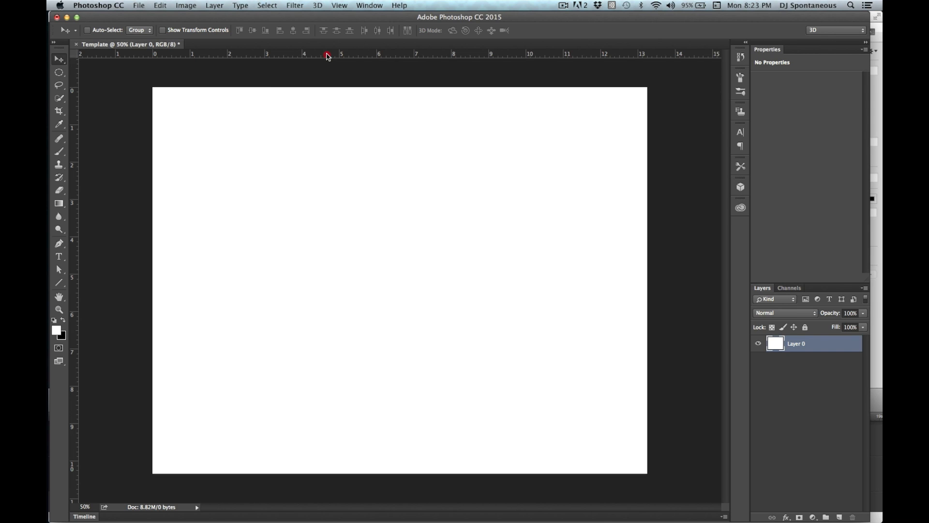
drag(328, 56, 337, 281)
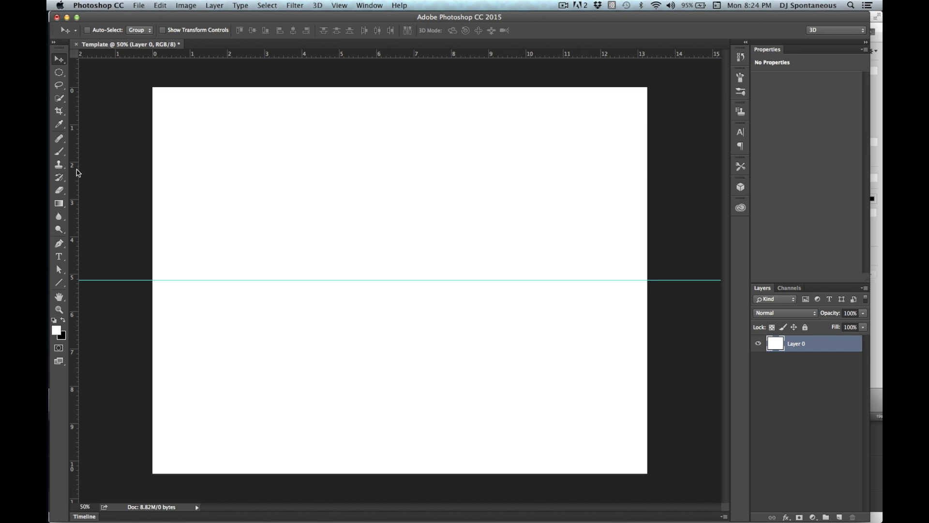
drag(77, 172, 402, 189)
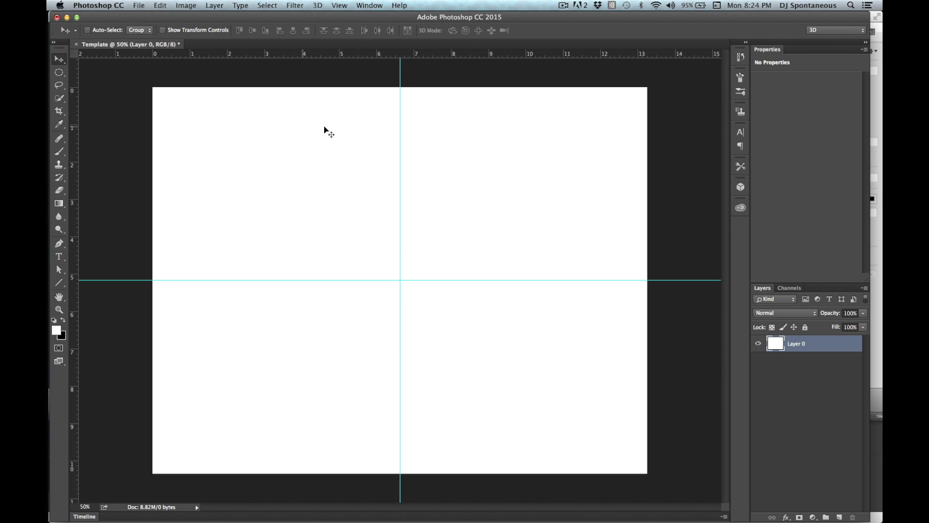
Draw 5 px lines along both guides with the Line tool, about 2089 px long horizontally and 1655 px vertically.
click(62, 63)
click(58, 285)
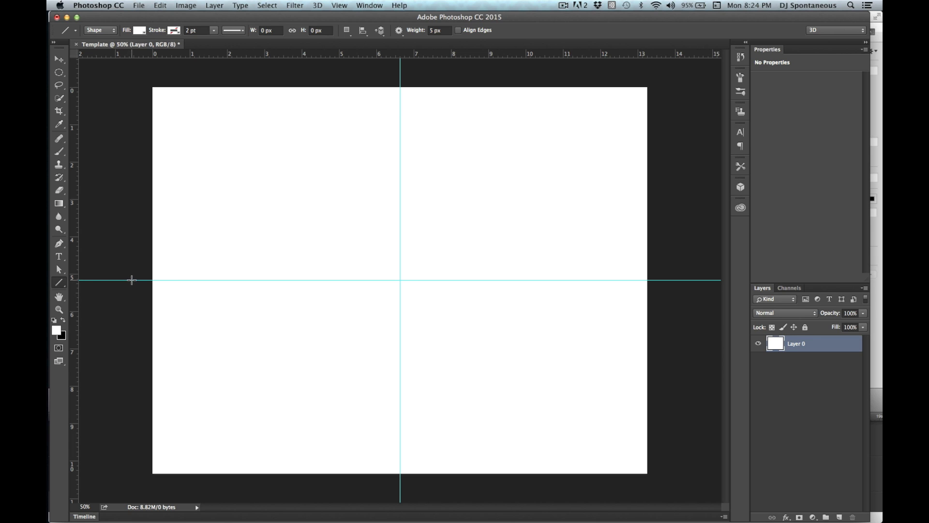
mouse_move(134, 280)
mouse_down()
mouse_move(349, 208)
mouse_move(380, 221)
mouse_move(524, 218)
mouse_move(587, 241)
mouse_move(661, 140)
mouse_move(666, 201)
mouse_move(624, 254)
mouse_move(653, 280)
mouse_up()
key(shift)
key(shift)
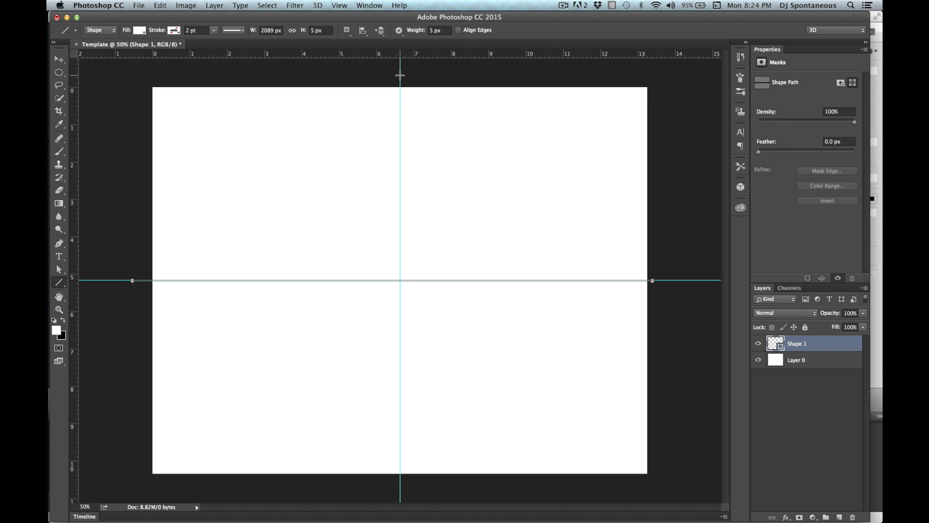
drag(401, 75, 401, 488)
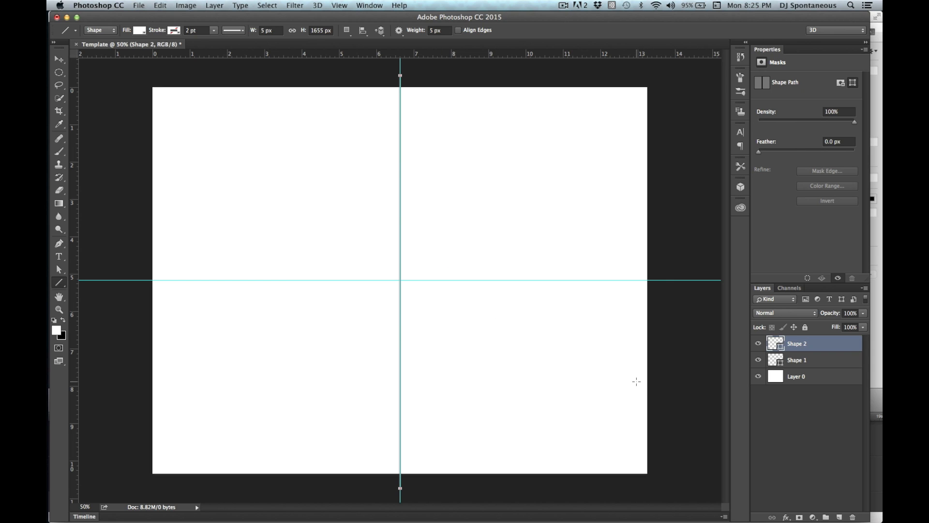
Hide the guides, deselect all layers, and toggle the guides back on and off.
key(super+semicolon)
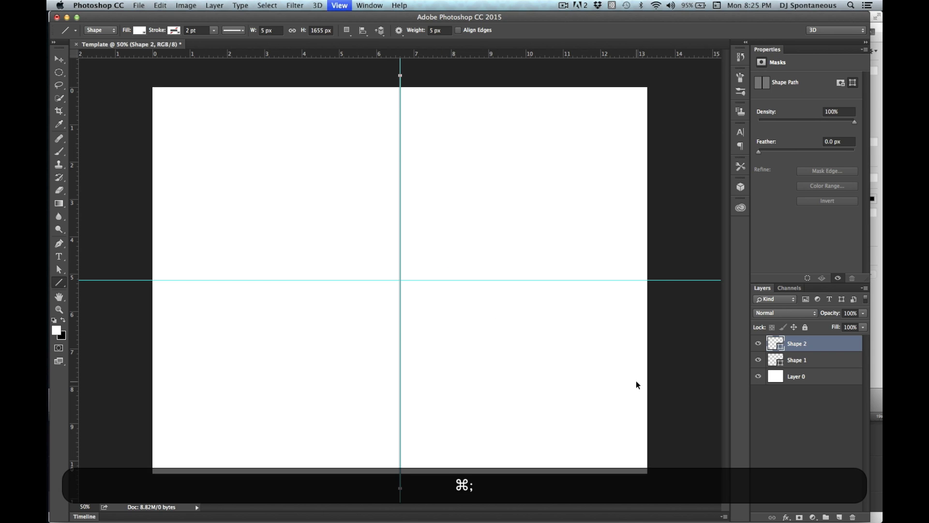
click(781, 415)
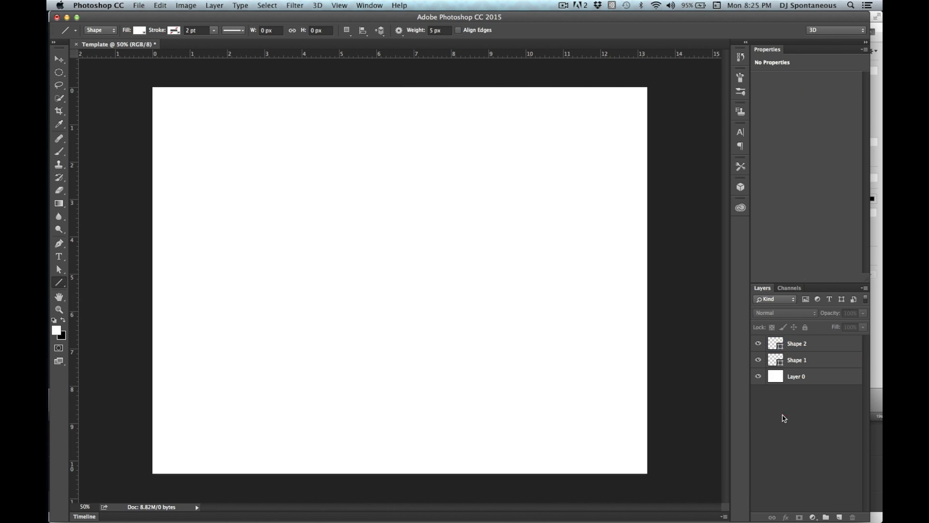
click(318, 5)
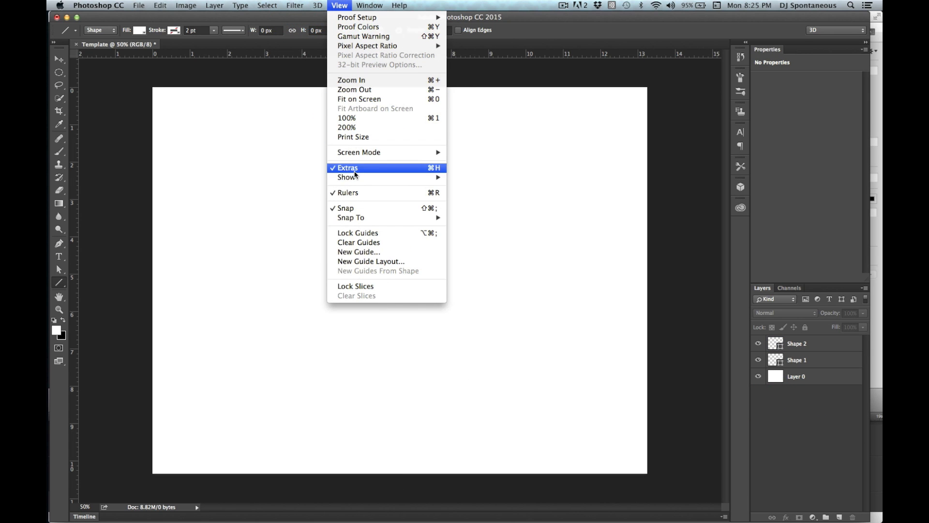
mouse_move(377, 221)
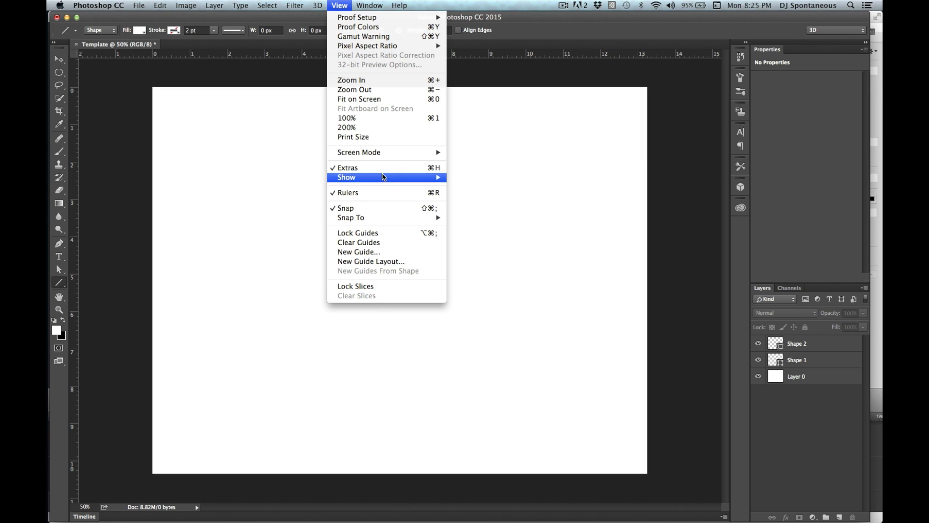
mouse_move(385, 177)
click(475, 216)
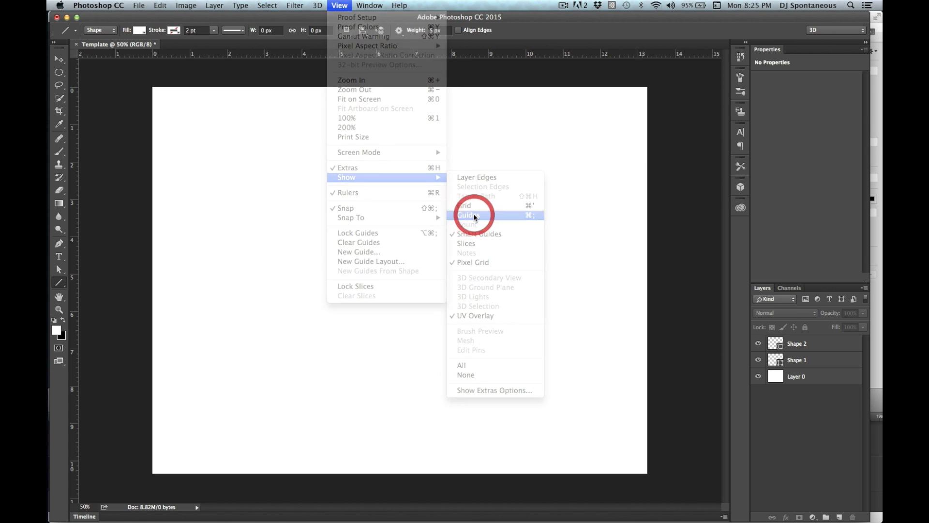
click(340, 5)
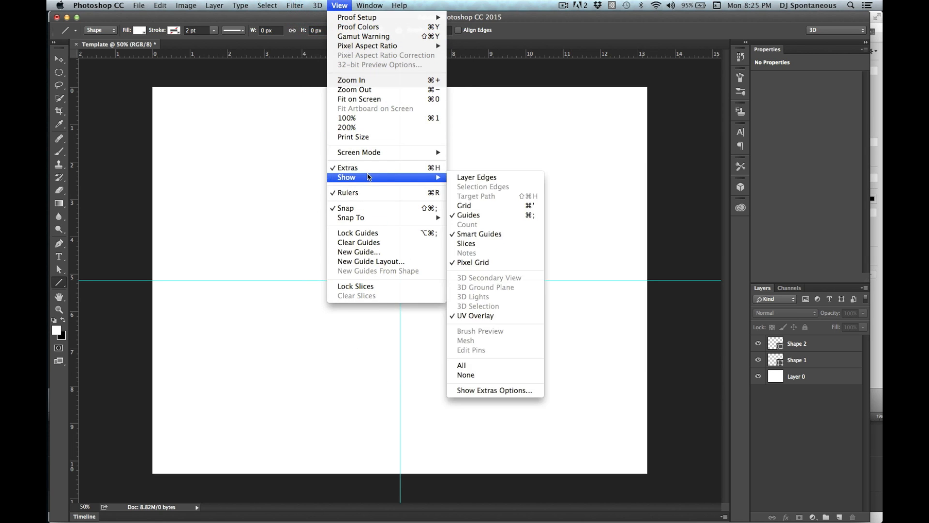
mouse_move(376, 179)
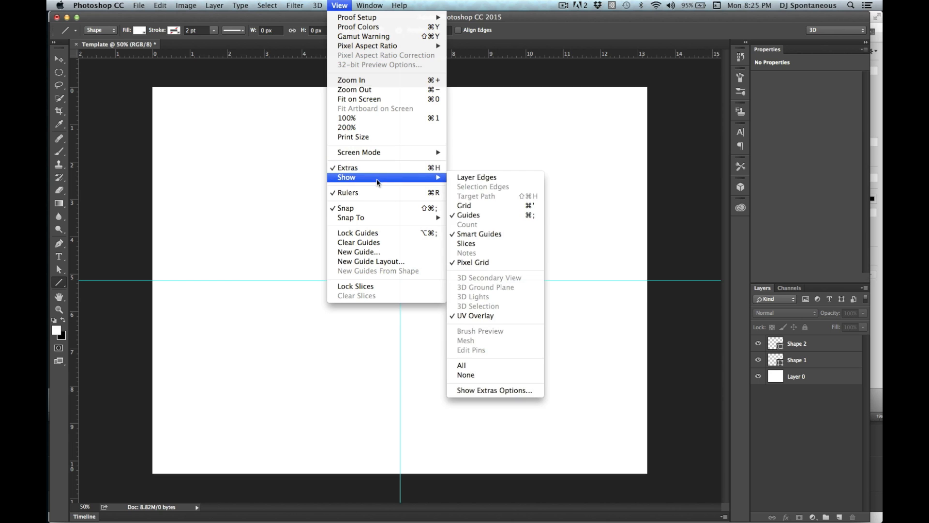
click(479, 214)
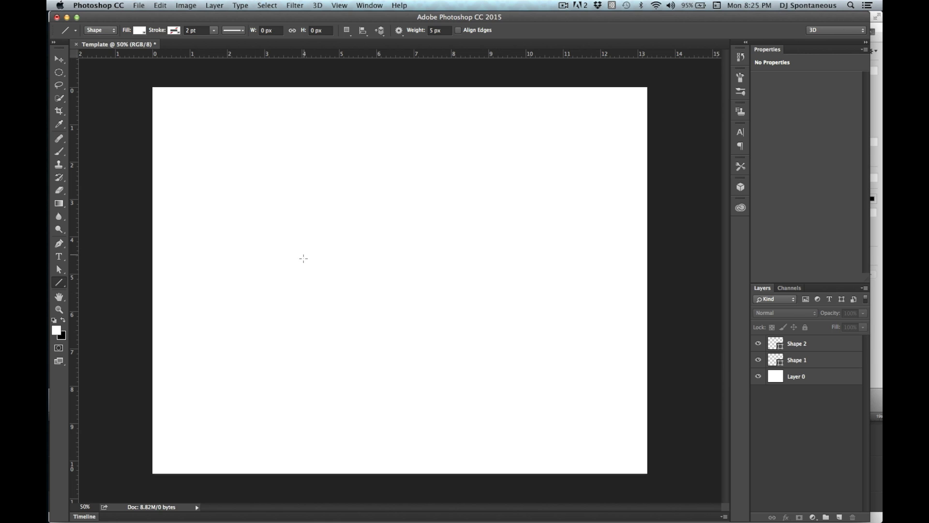
Add a blue Stroke effect to the horizontal line's layer, Shape 1, with size 24 px and position Inside.
click(817, 361)
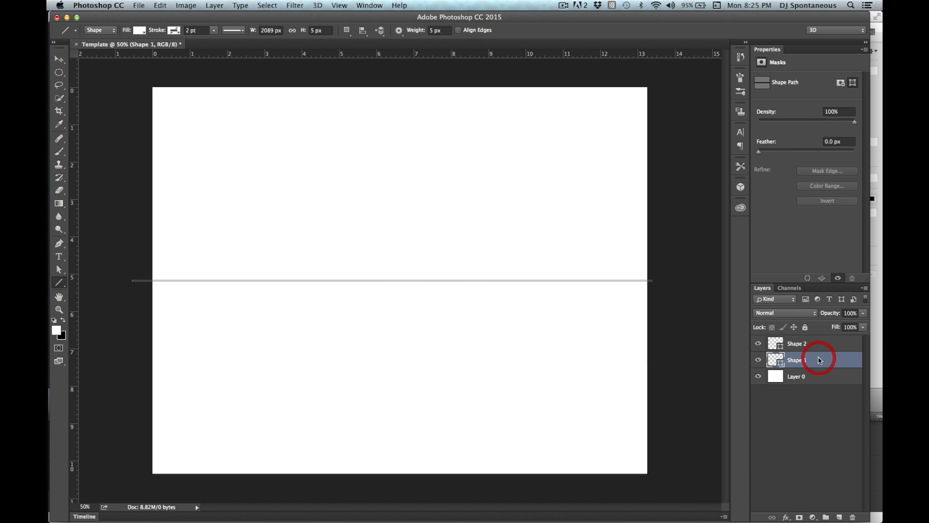
click(786, 517)
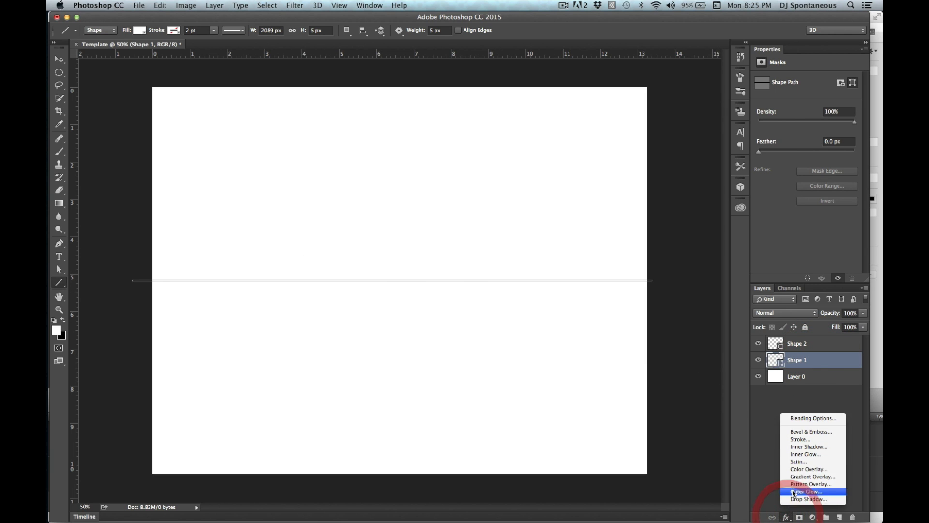
click(807, 440)
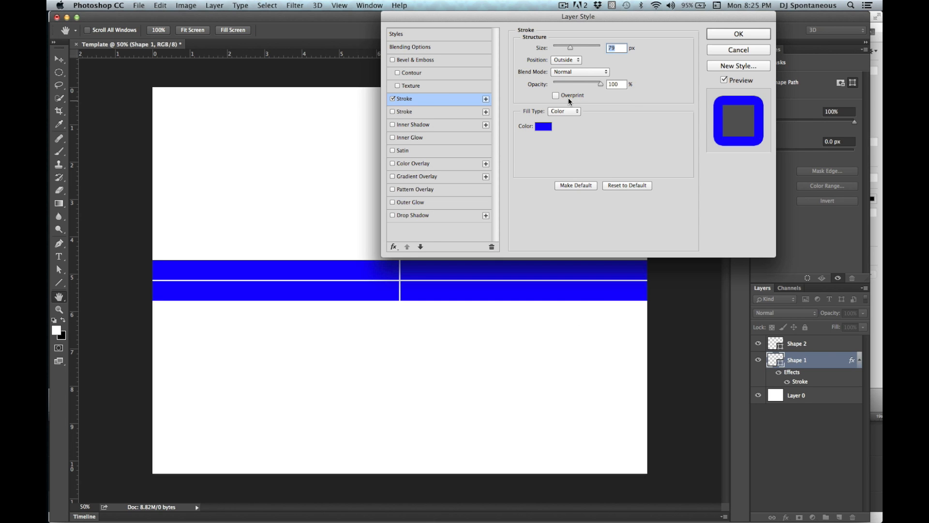
drag(571, 48, 558, 47)
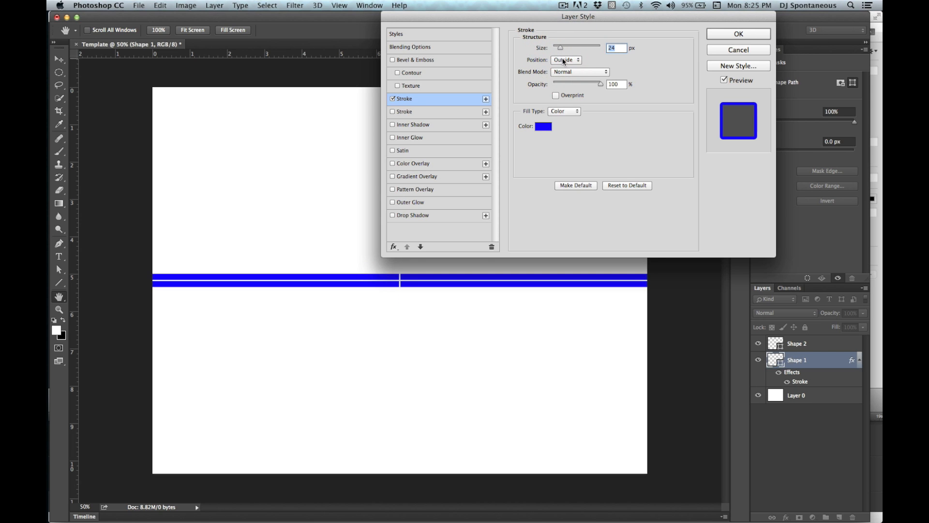
click(566, 60)
click(564, 68)
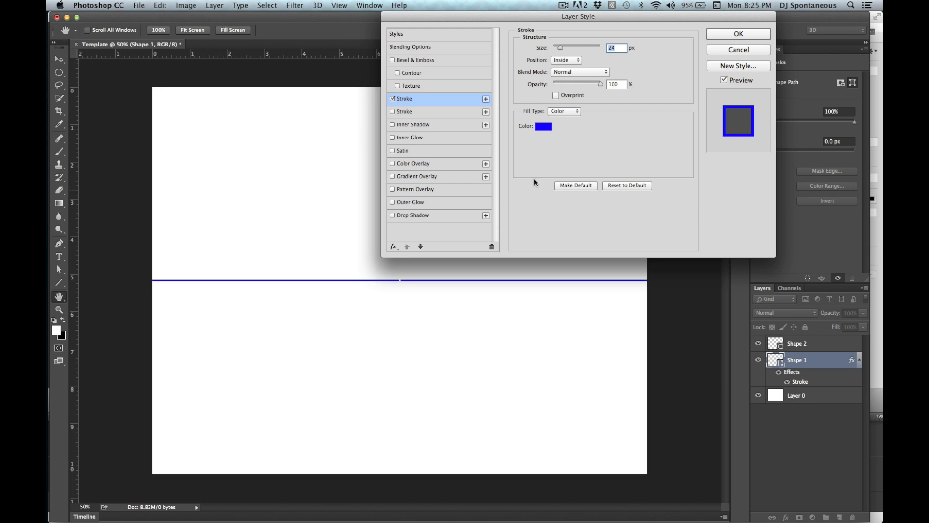
click(740, 34)
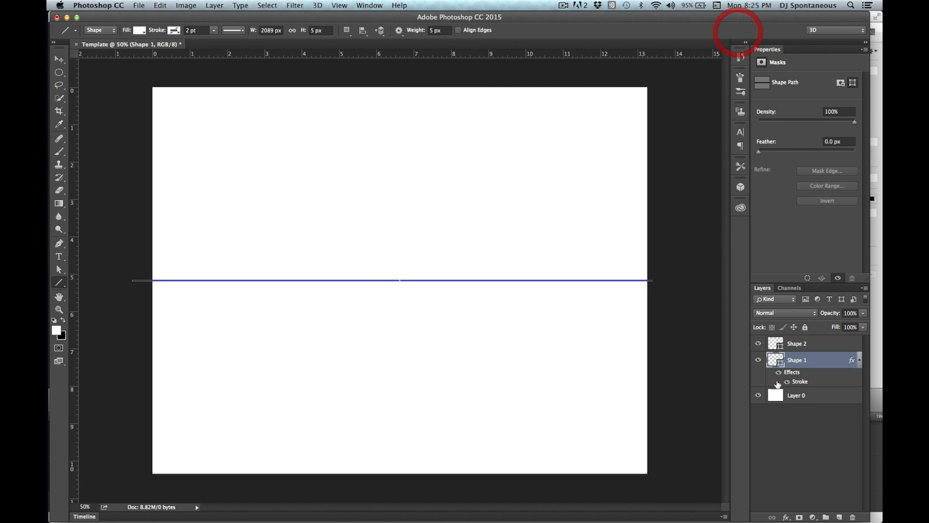
Copy the layer style from Shape 1 and paste it onto the vertical line's layer, Shape 2.
right_click(835, 362)
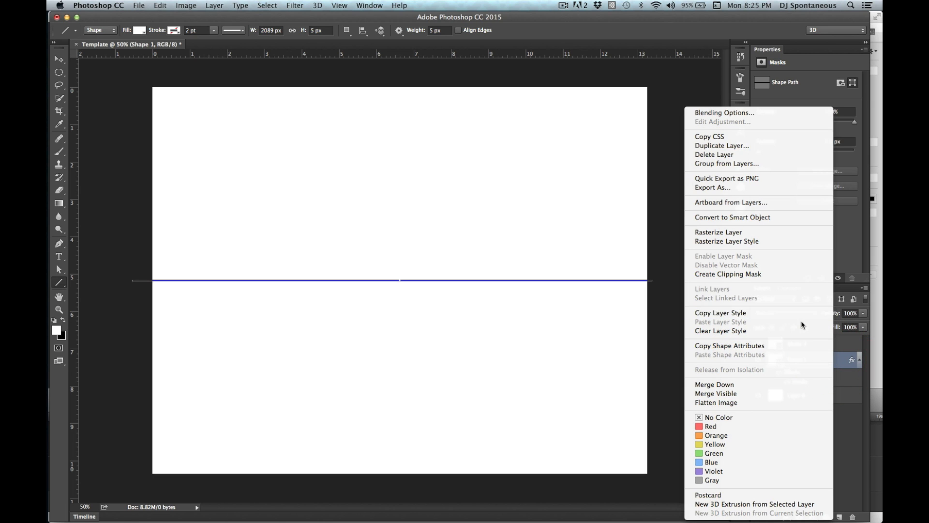
click(799, 314)
click(830, 347)
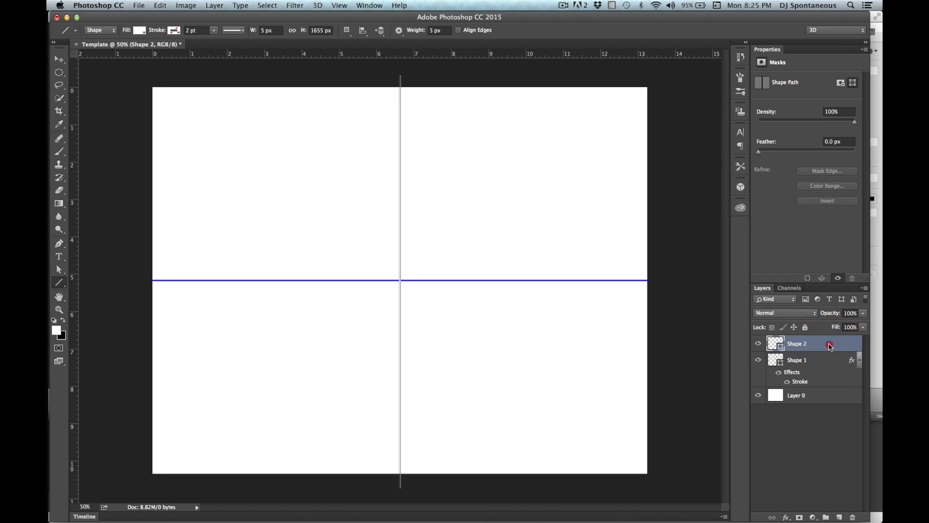
right_click(830, 347)
click(783, 320)
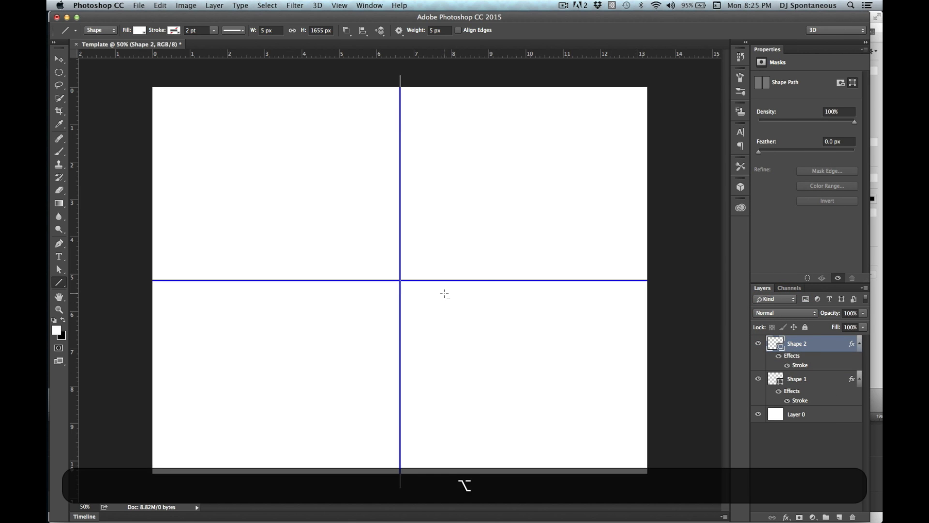
Deselect all layers, examine the crossing blue divider lines up close, and toggle the visibility of Shape 1 off and on.
alt+scroll(445, 294, up, 10)
alt+scroll(445, 294, down, 10)
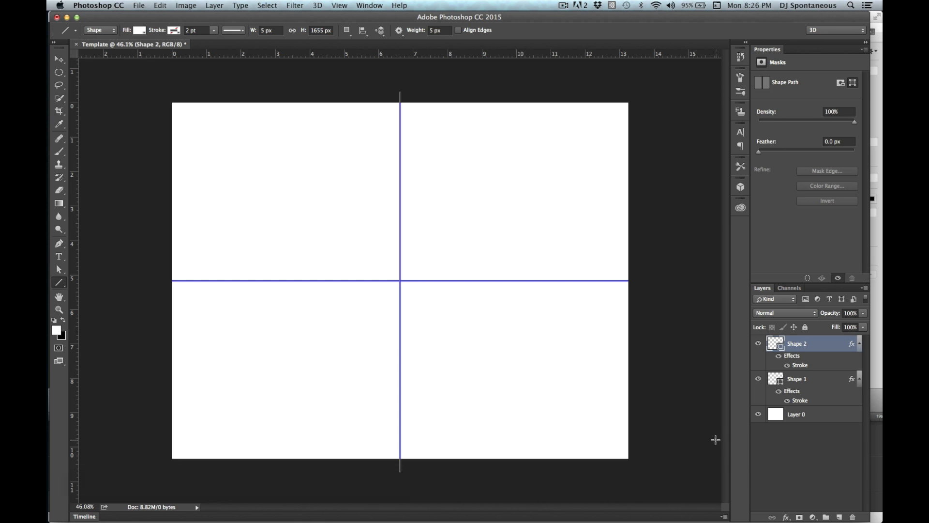
click(804, 455)
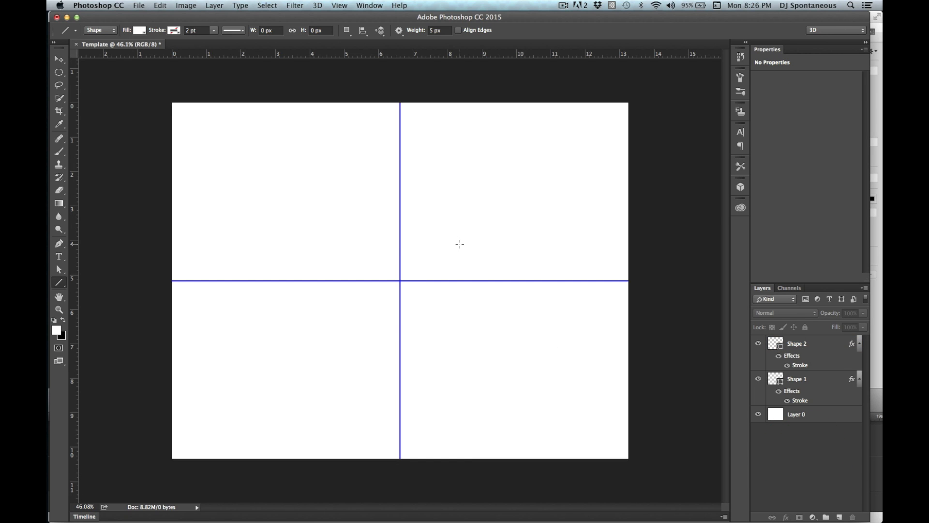
alt+scroll(403, 246, up, 3)
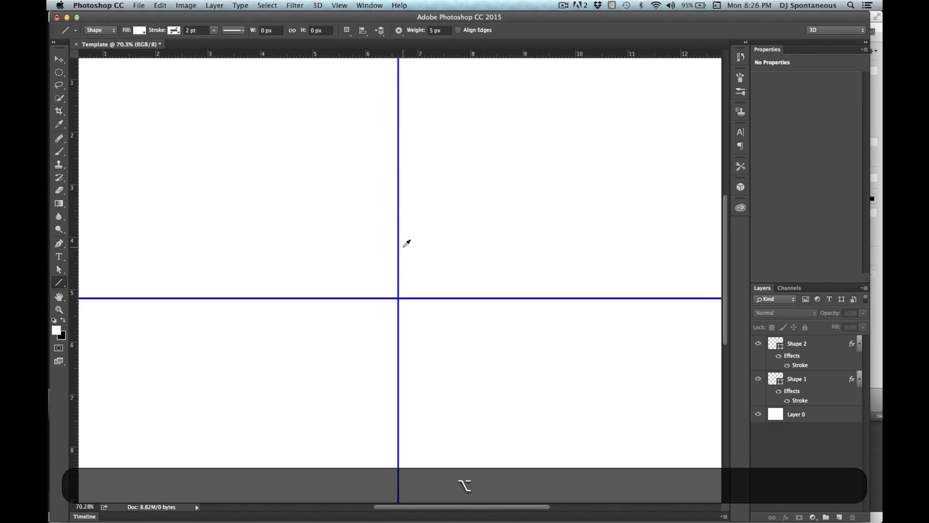
alt+scroll(405, 245, down, 2)
alt+scroll(412, 241, up, 4)
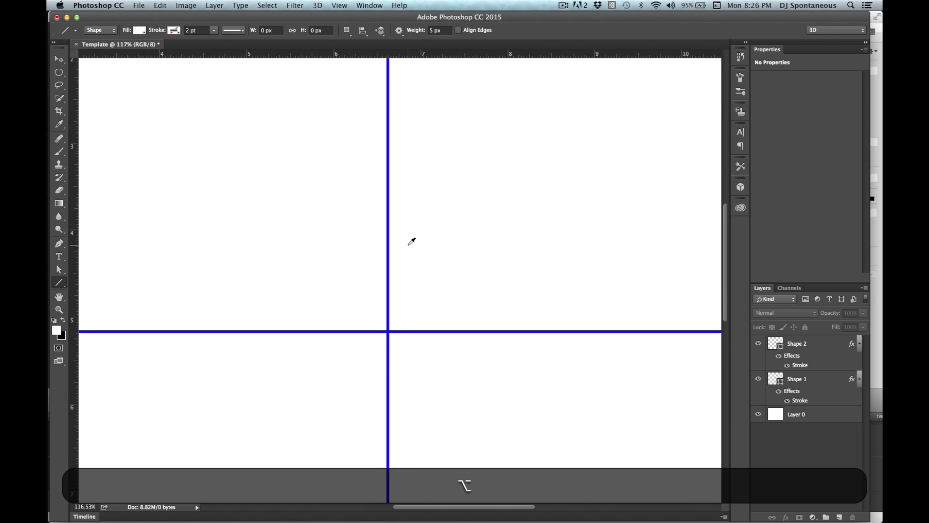
alt+scroll(412, 241, down, 3)
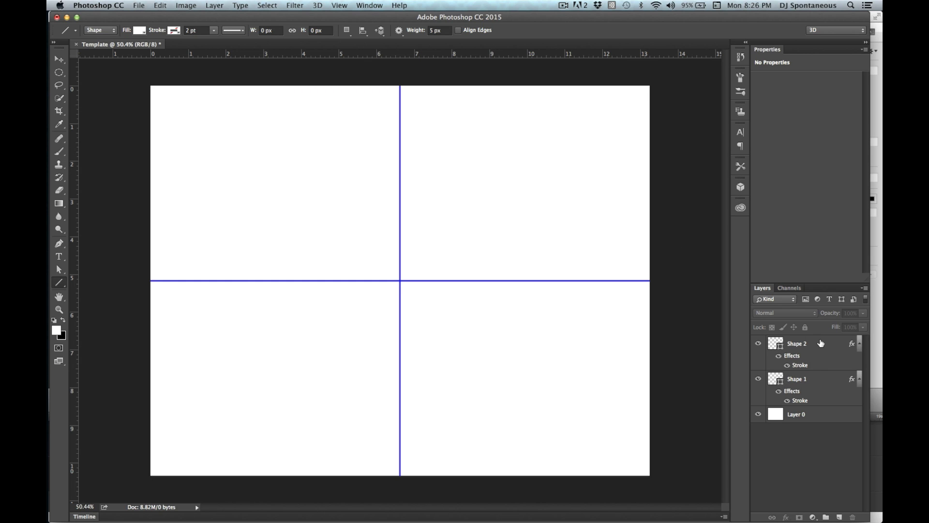
click(758, 379)
click(759, 379)
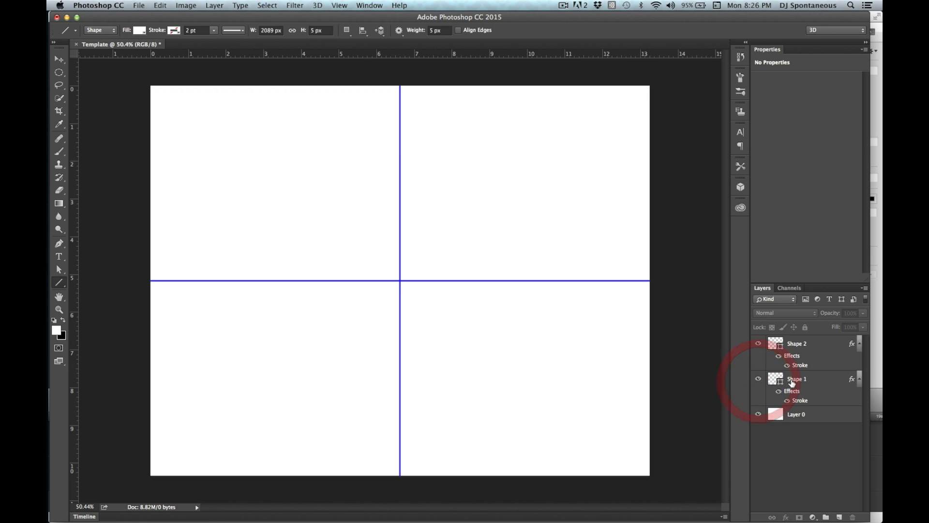
Rename the horizontal line's layer, Shape 1, as Horizontal.
double_click(797, 379)
text(Ho)
key(Return)
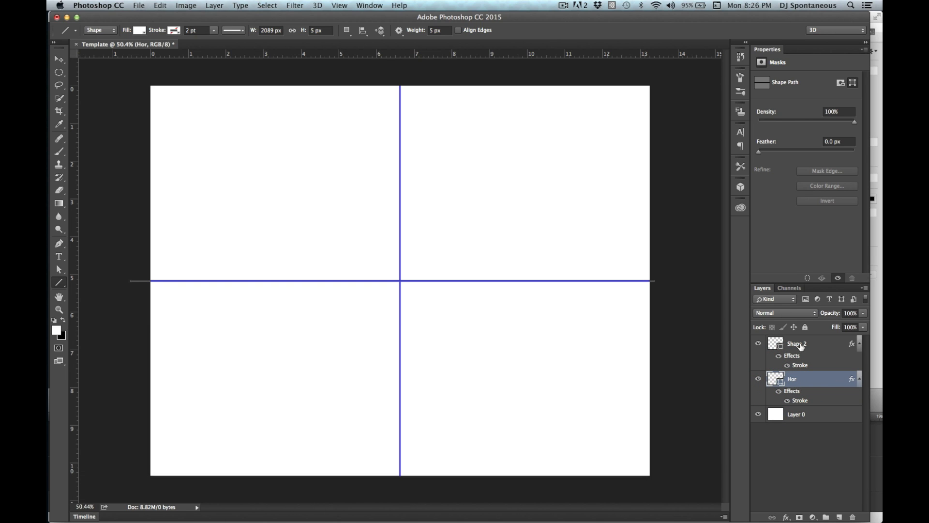
double_click(799, 384)
key(Right)
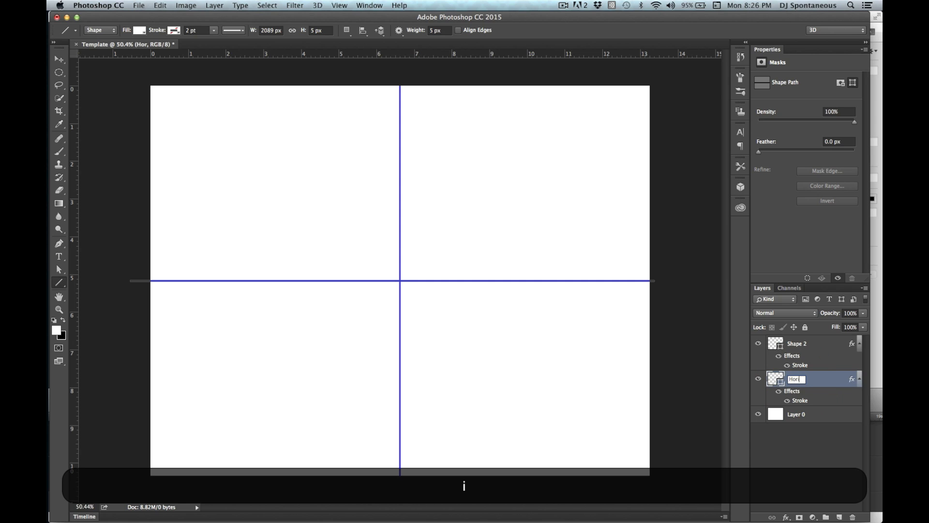
text(izotal)
key(Return)
click(803, 378)
double_click(802, 379)
key(Left)
text(n)
key(Return)
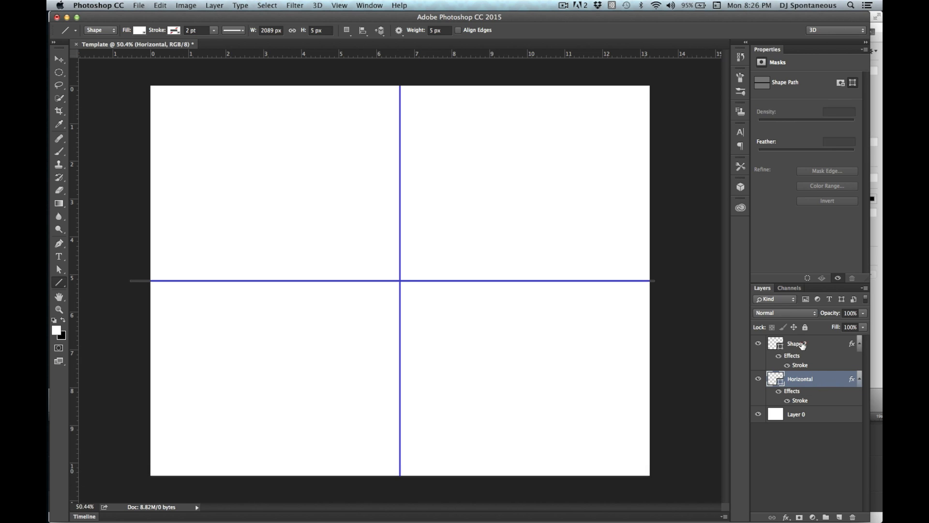
Rename the vertical line's layer, Shape 2, as Vertical.
double_click(803, 345)
text(Vertical)
key(Return)
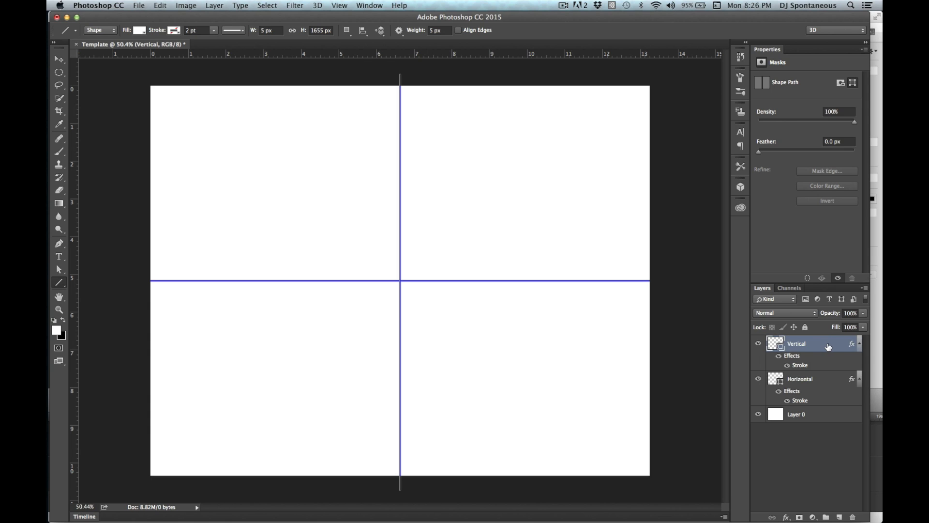
Duplicate the Vertical layer twice and move Vertical copy straight across to the canvas's left edge.
drag(829, 347, 840, 514)
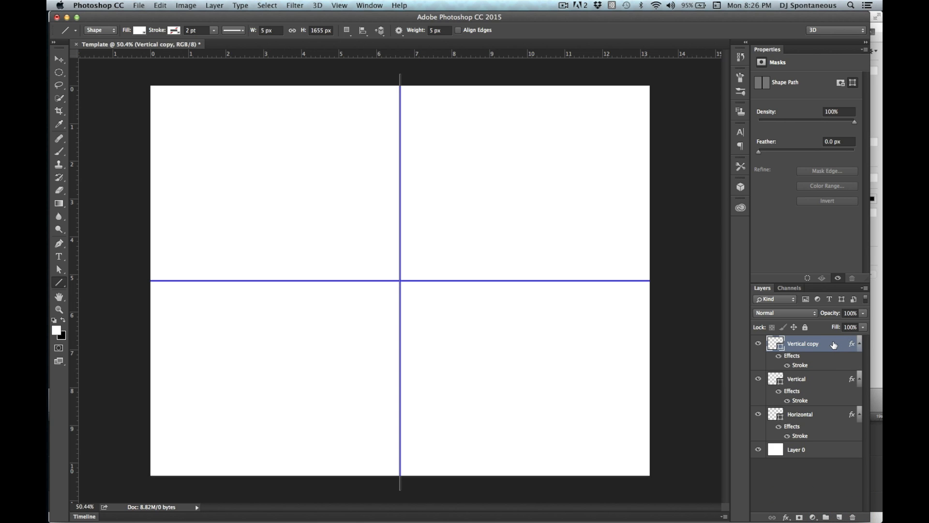
key(super+j)
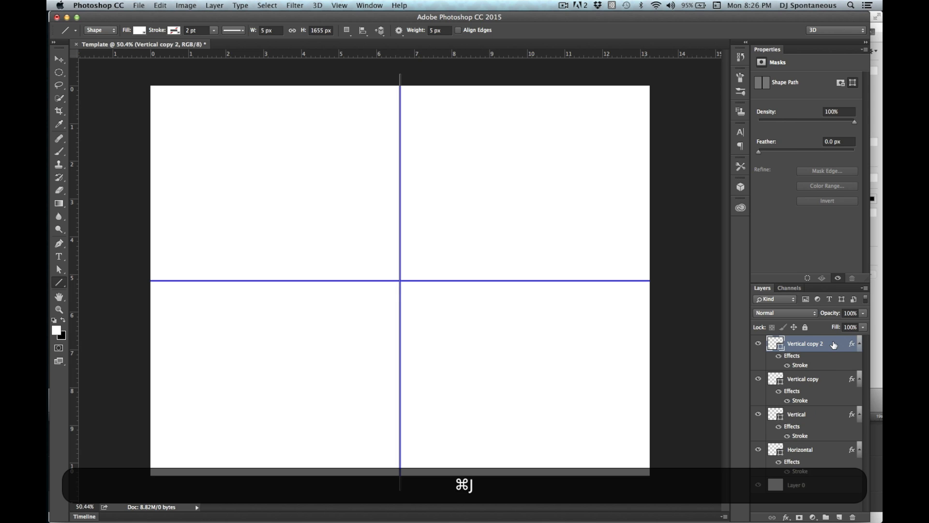
click(823, 381)
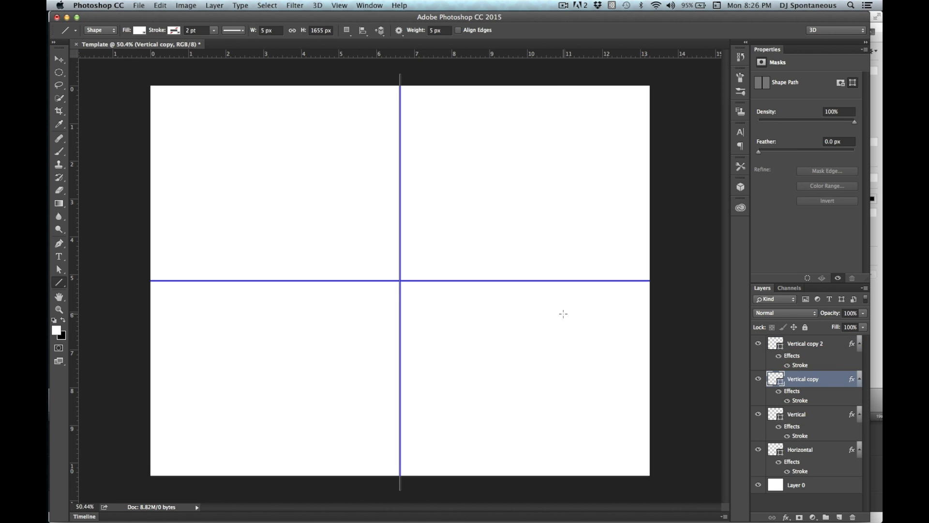
click(59, 59)
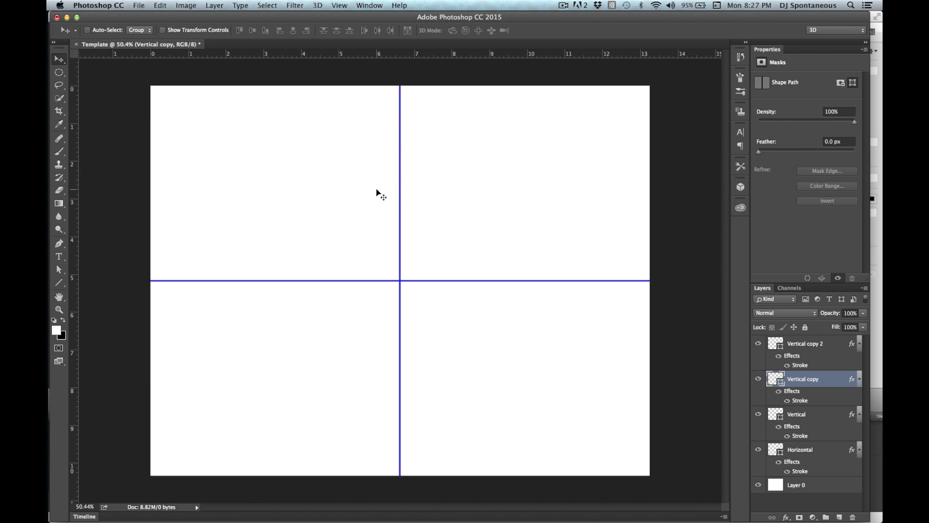
key(shift)
drag(388, 198, 150, 209)
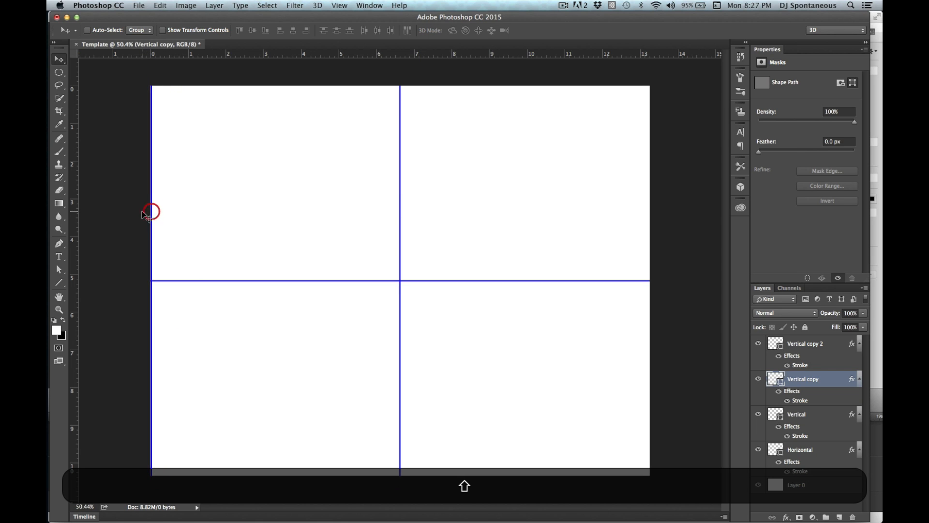
Move Vertical copy 2 straight across to the canvas's right edge and nudge it flush with the border.
click(802, 346)
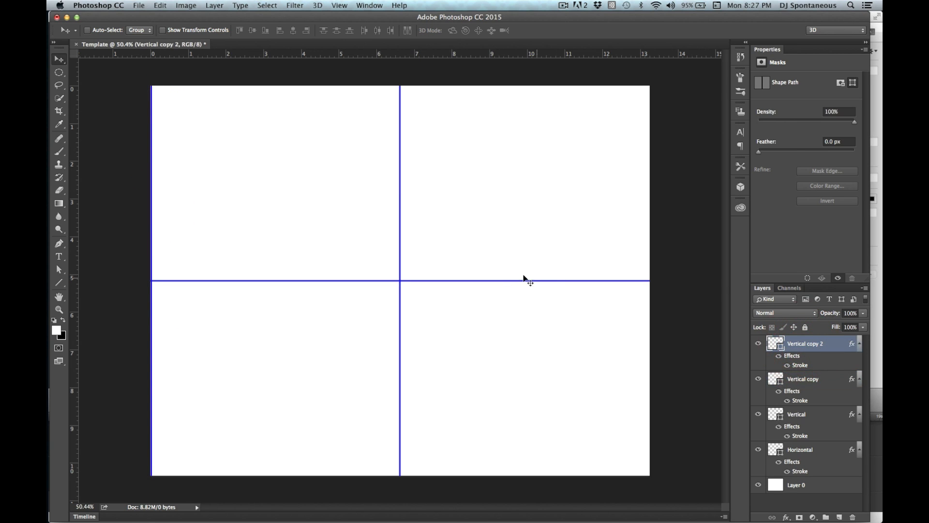
drag(430, 257, 677, 253)
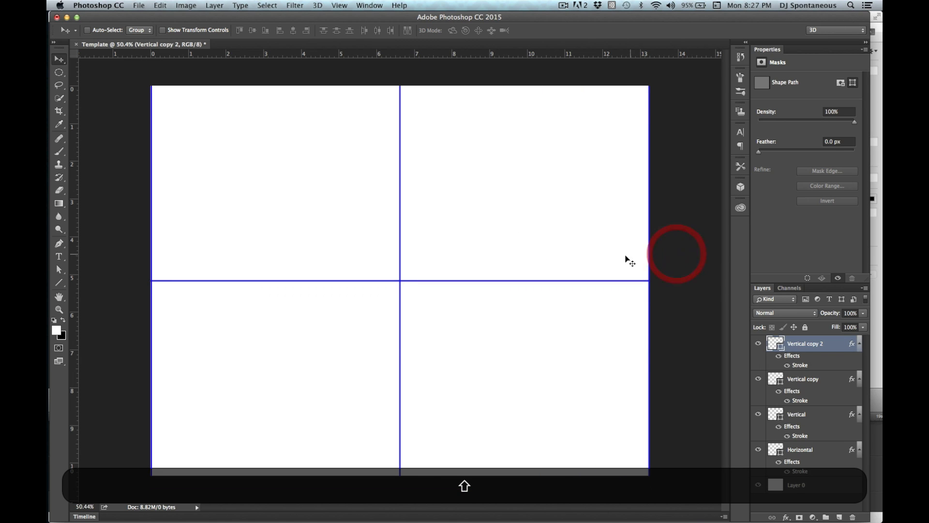
scroll(609, 261, up, 10)
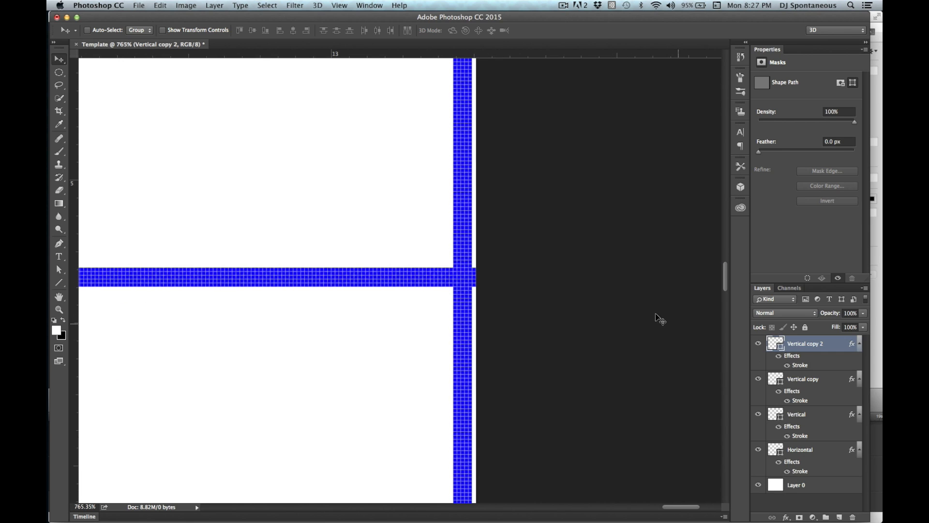
key(Right)
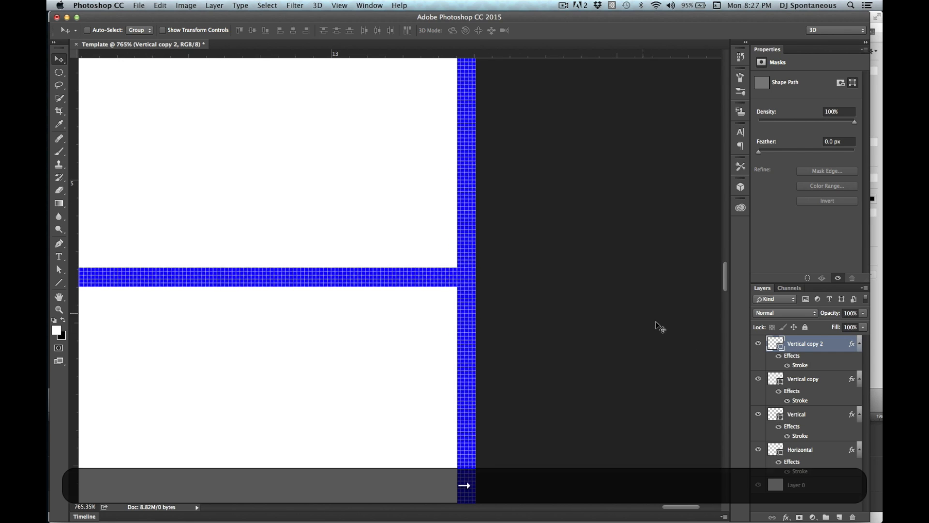
Examine Vertical copy up close at the canvas's left edge, nudging it right and back to test its alignment.
click(810, 382)
scroll(436, 288, left, 10)
scroll(436, 289, left, 10)
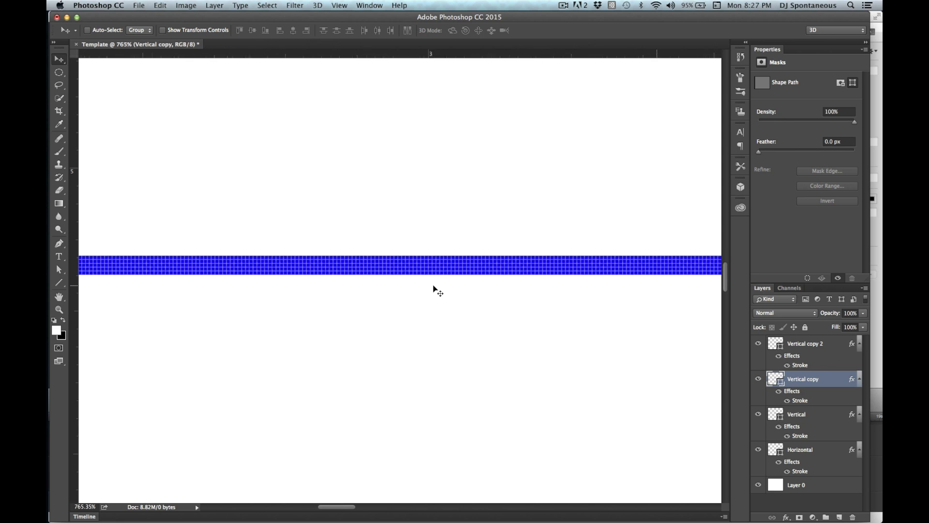
scroll(434, 289, left, 3)
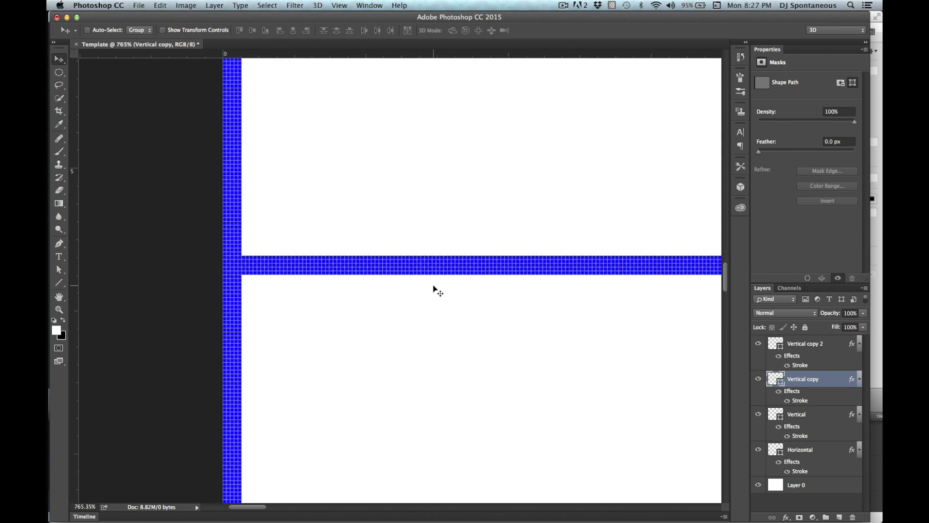
key(Right)
key(Right)
key(Left)
key(Left)
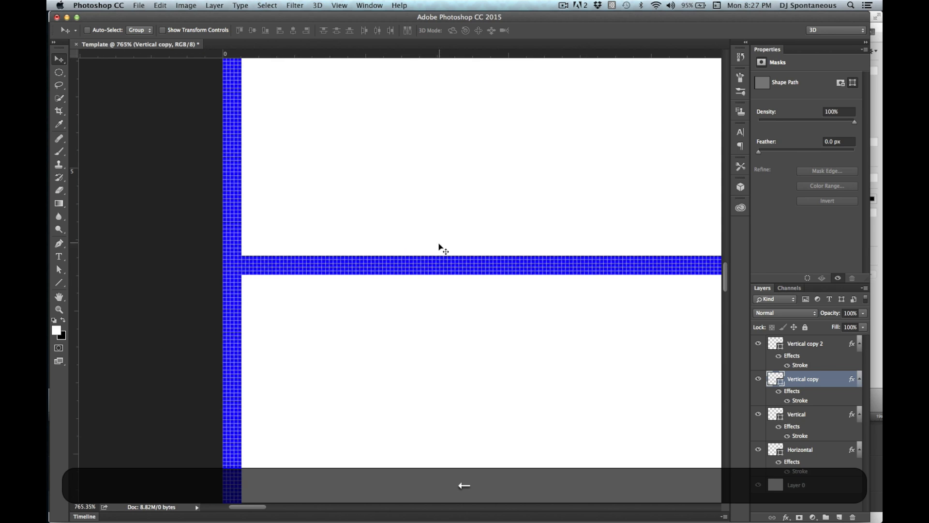
scroll(437, 254, down, 8)
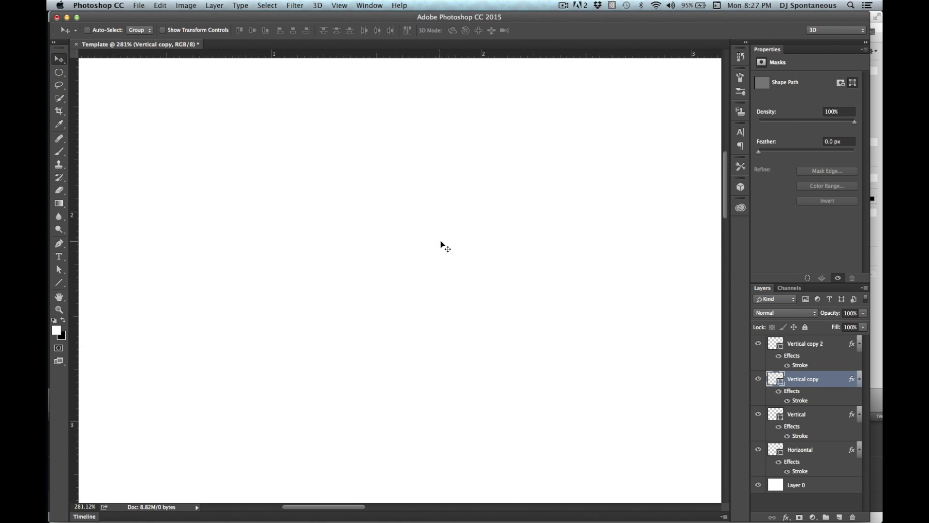
scroll(455, 238, down, 4)
scroll(545, 290, down, 4)
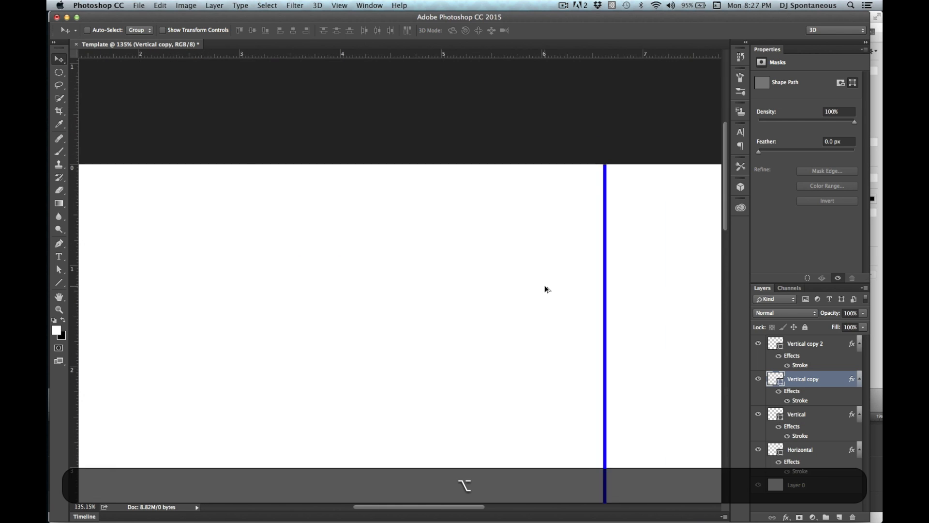
scroll(546, 290, right, 1)
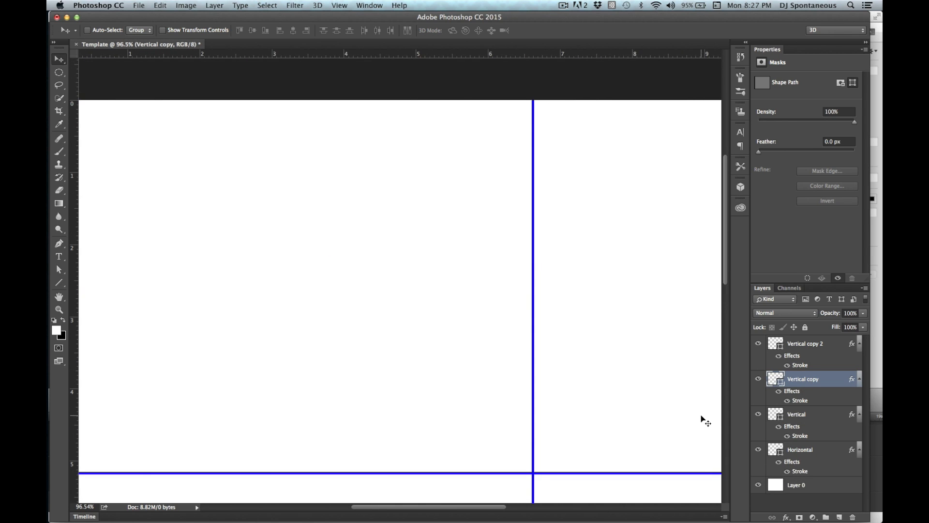
click(798, 416)
key(super+j)
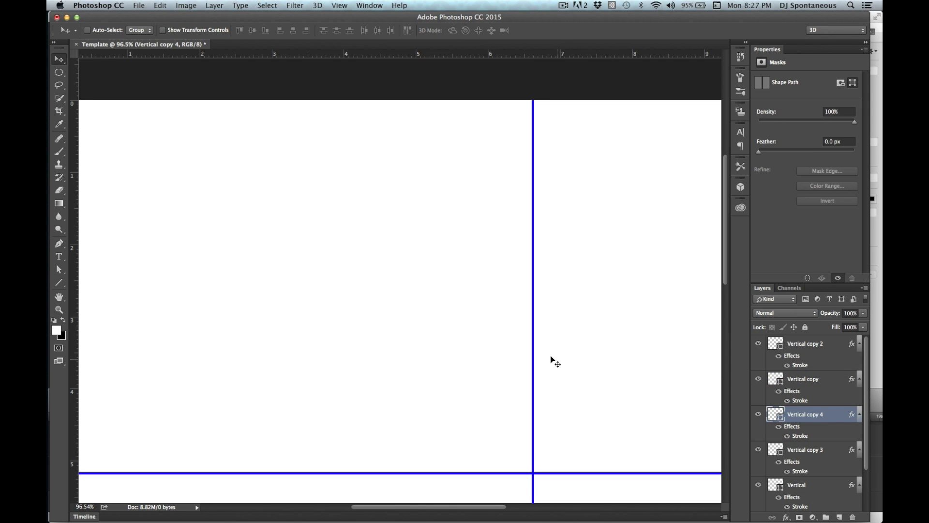
drag(449, 407, 442, 249)
key(shift+super+z)
key(super+z)
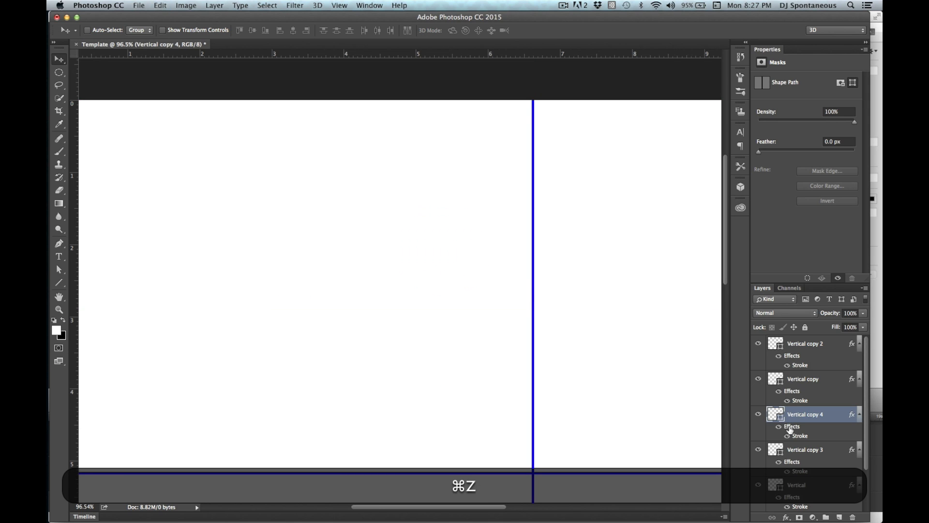
shift+click(811, 459)
key(BackSpace)
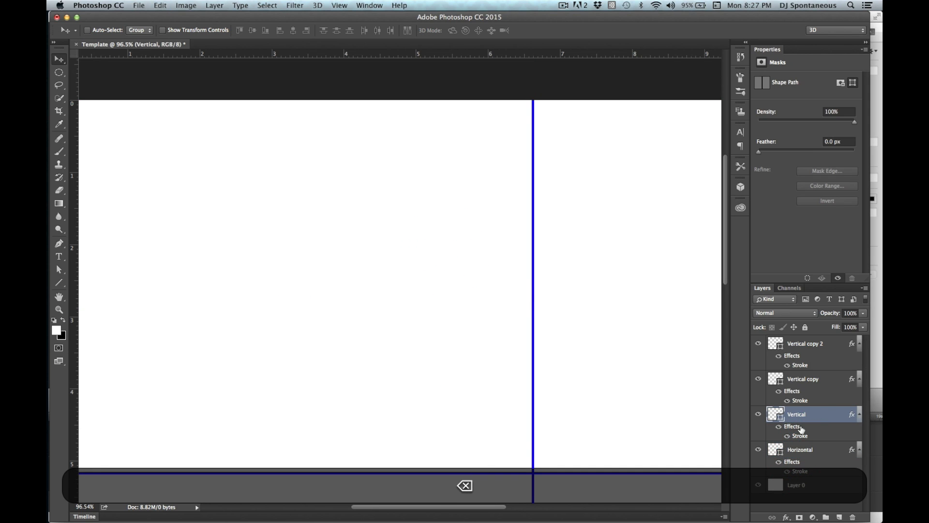
Duplicate the Horizontal layer twice and move Horizontal copy 2 straight up to the canvas's top edge.
click(819, 456)
key(super+j)
key(super+j)
scroll(606, 357, down, 5)
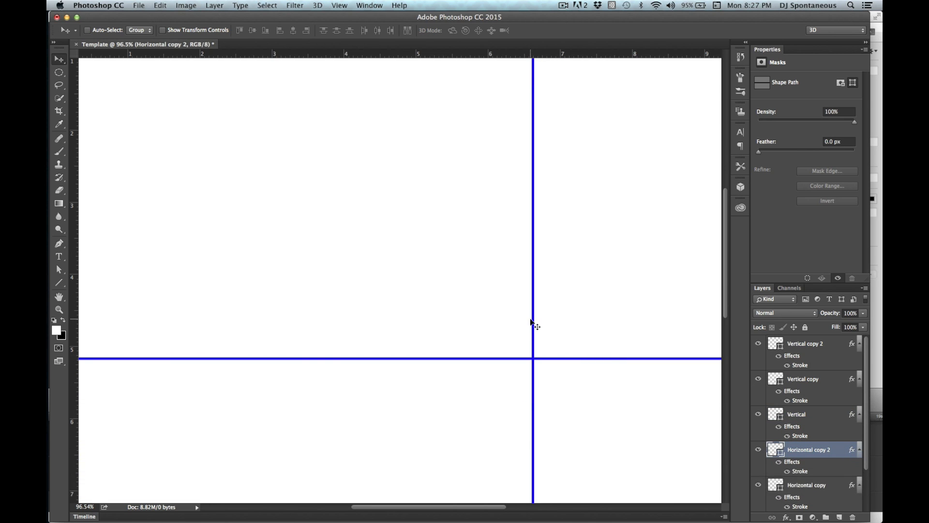
scroll(531, 322, down, 5)
drag(382, 248, 348, 110)
key(Left)
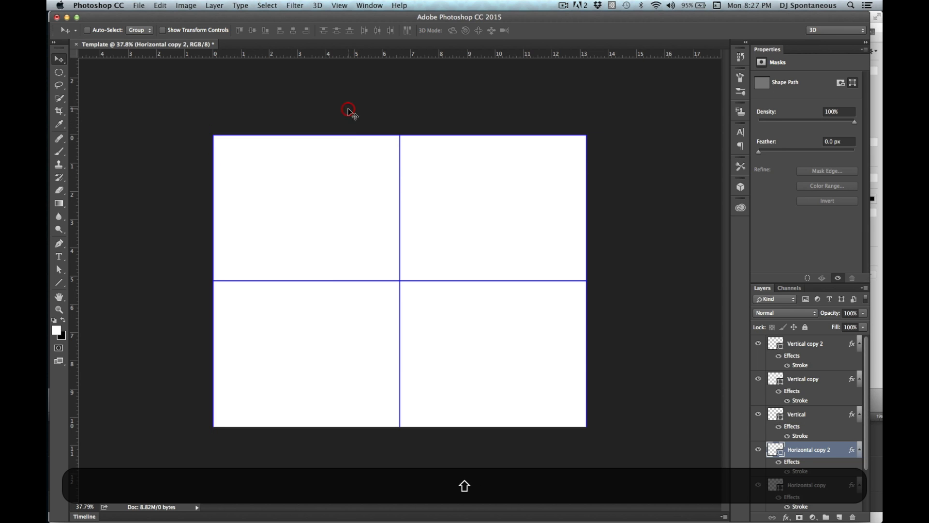
Move the Horizontal copy line straight down to the canvas's bottom edge.
scroll(827, 445, down, 1)
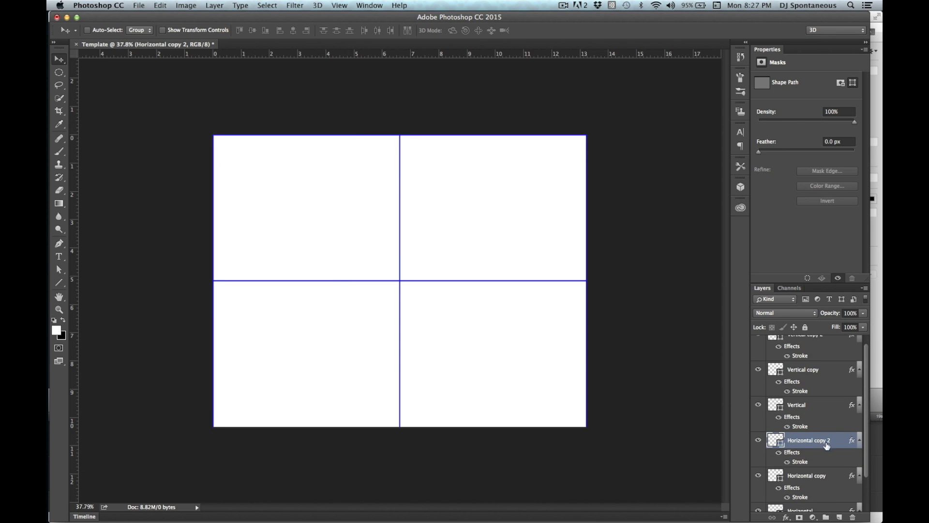
click(826, 478)
drag(467, 290, 474, 426)
Nudge Horizontal copy 2 upward so that it sits flush against the canvas's top edge.
scroll(465, 318, up, 5)
scroll(464, 315, up, 5)
scroll(463, 315, right, 5)
scroll(465, 317, down, 2)
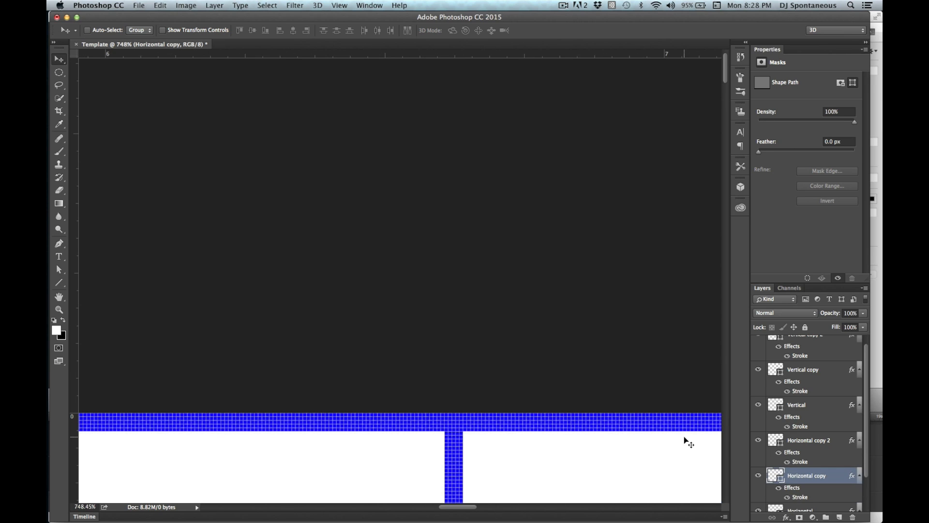
click(797, 439)
key(Up)
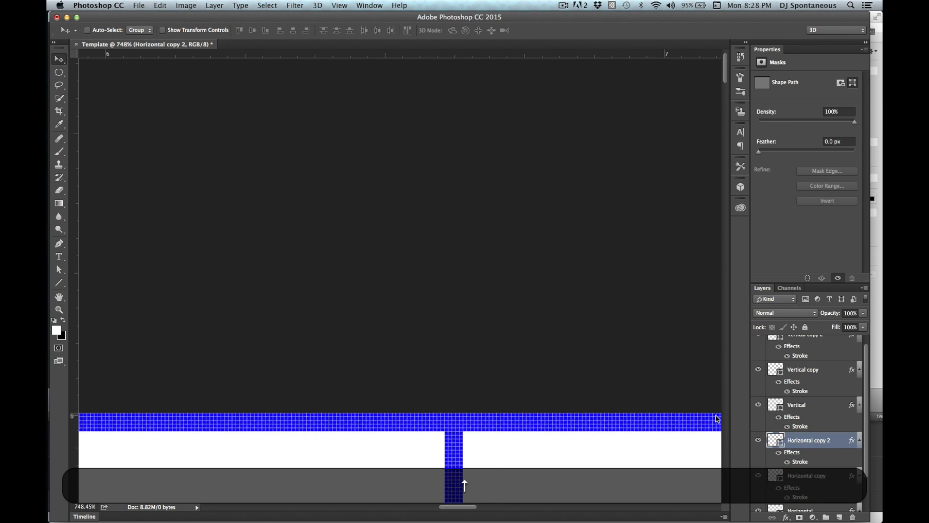
Nudge Horizontal copy downward so that it sits flush against the canvas's bottom edge.
scroll(683, 405, down, 5)
scroll(602, 306, down, 3)
scroll(605, 308, down, 10)
scroll(605, 308, left, 2)
scroll(602, 307, down, 8)
scroll(624, 298, right, 2)
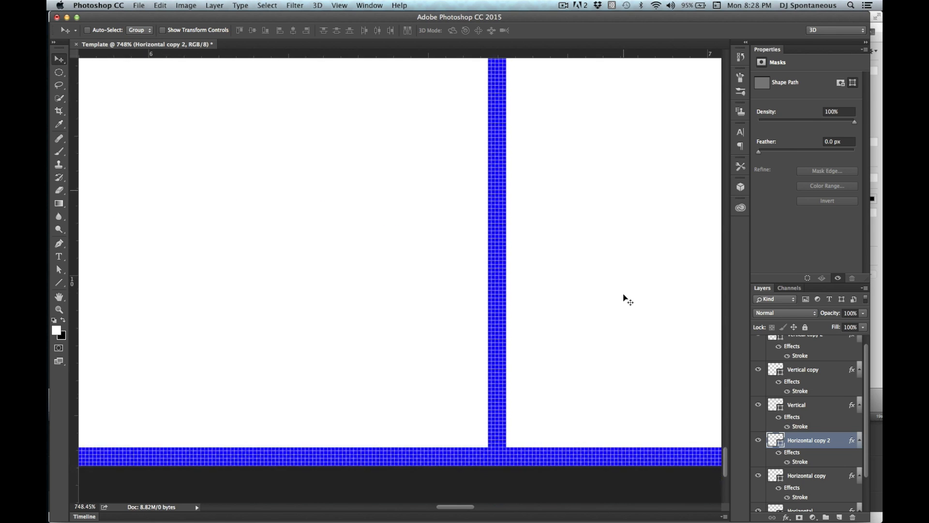
scroll(625, 299, down, 3)
click(806, 475)
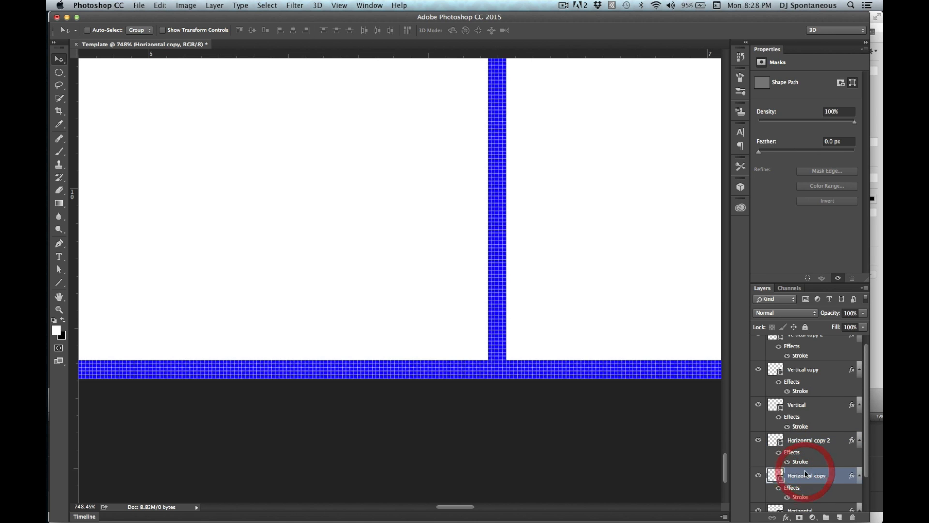
key(Down)
Hide the effects of all six line layers, the Vertical and Horizontal originals and their copies.
scroll(601, 376, down, 10)
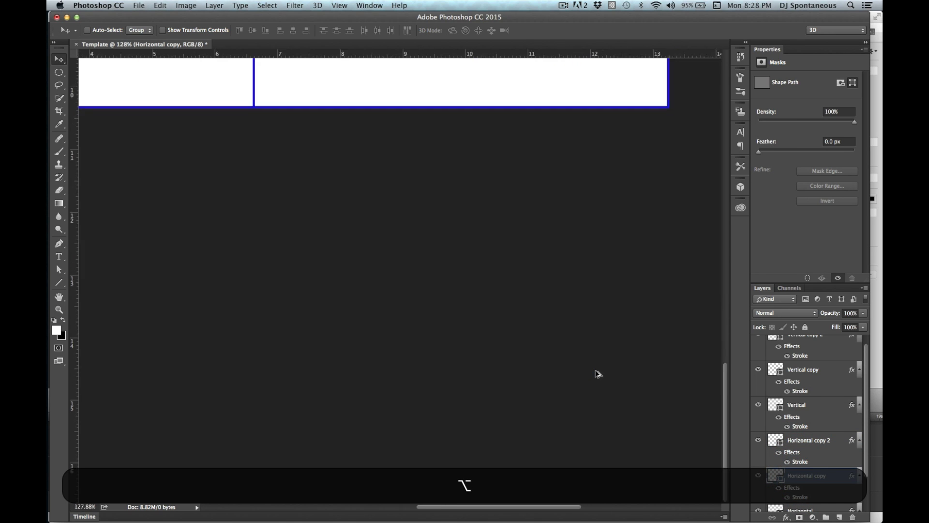
scroll(599, 373, up, 3)
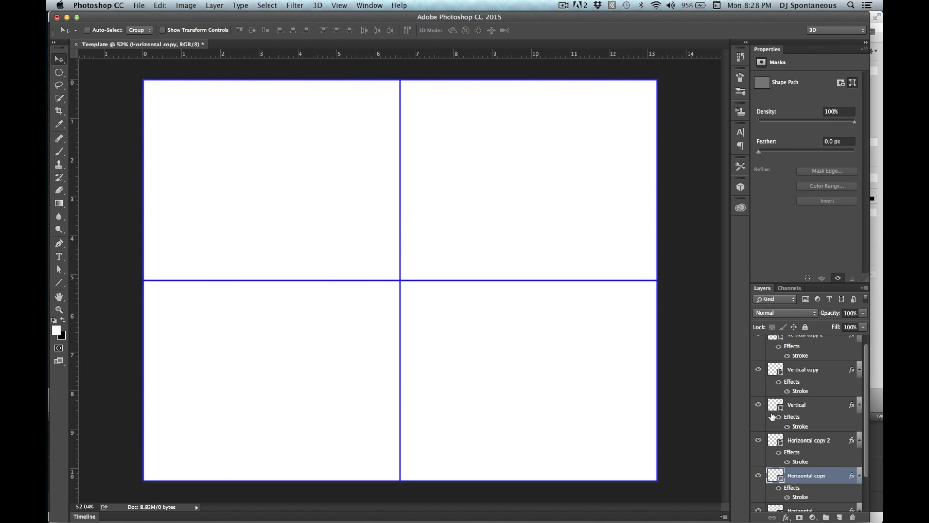
click(779, 488)
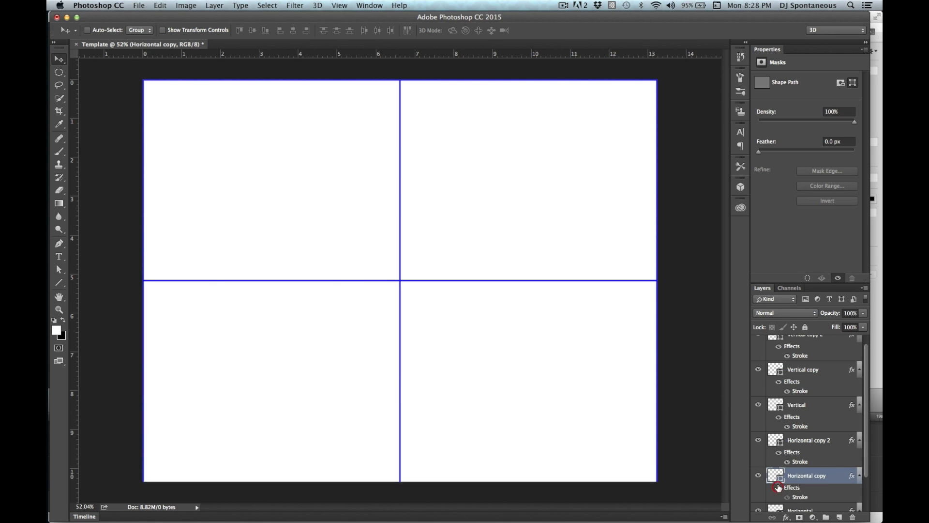
click(779, 452)
click(779, 417)
click(779, 382)
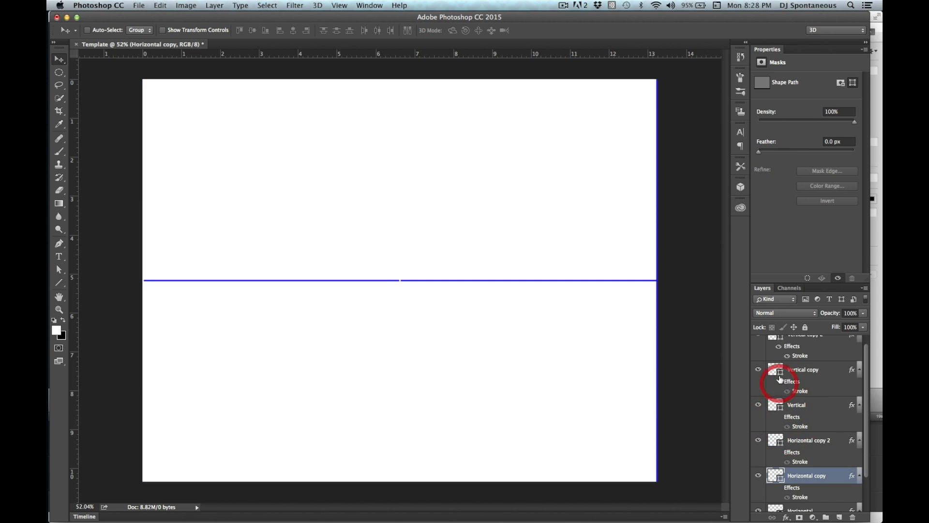
scroll(780, 380, up, 1)
click(779, 357)
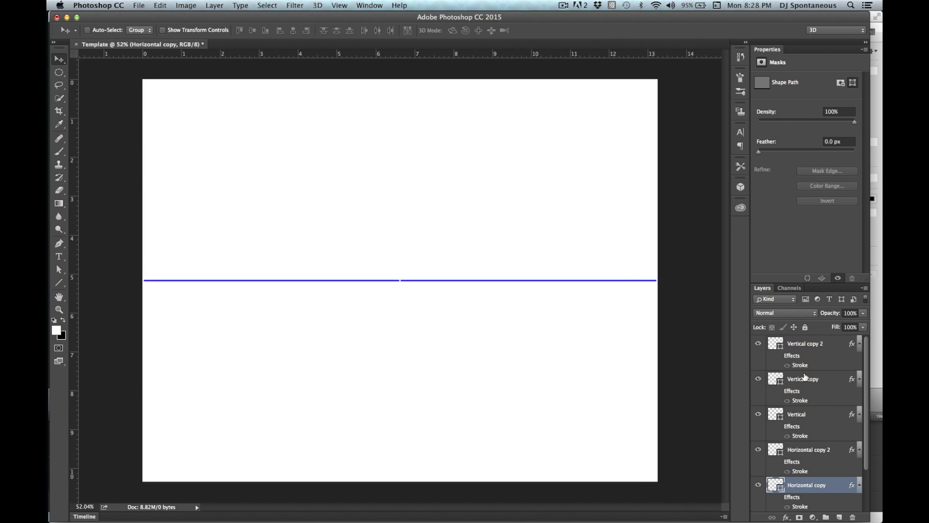
scroll(805, 377, down, 5)
click(779, 481)
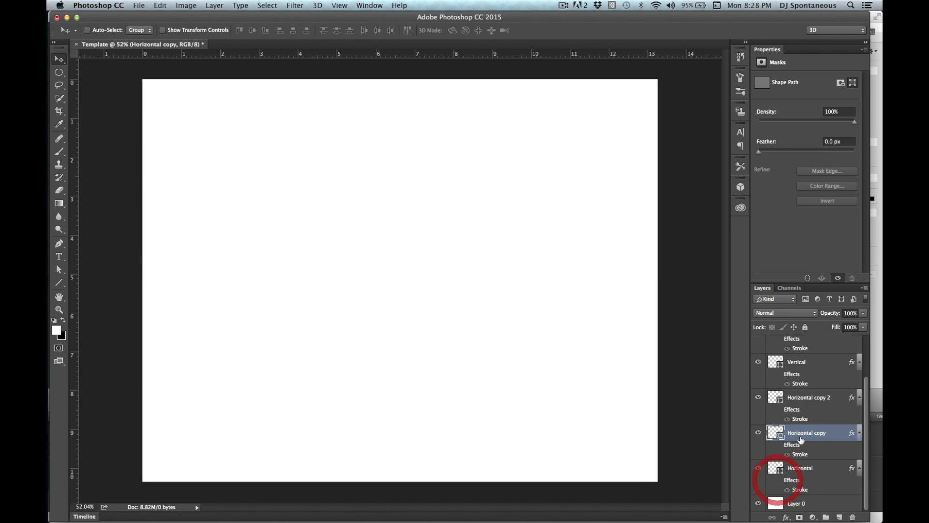
Merge the six line layers, from Vertical copy 2 down to Horizontal, into a single shape layer.
click(808, 470)
scroll(816, 412, up, 5)
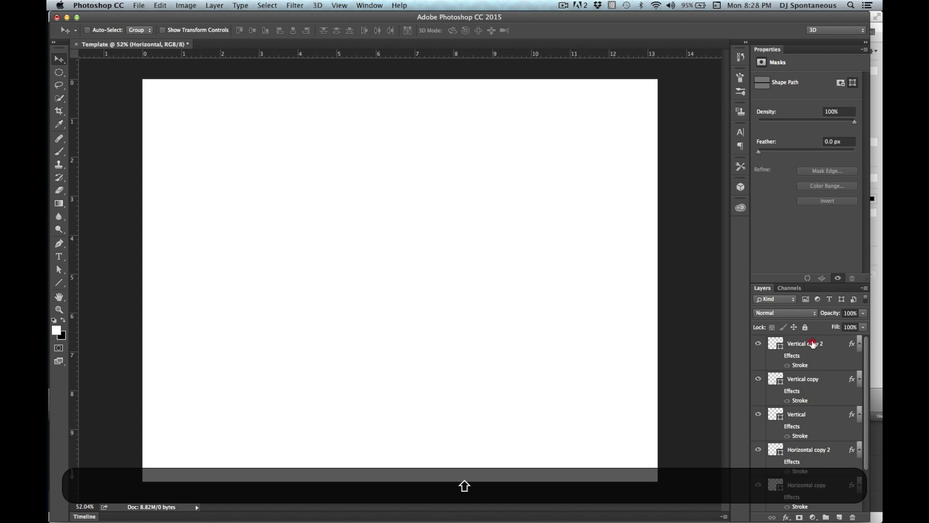
click(790, 338)
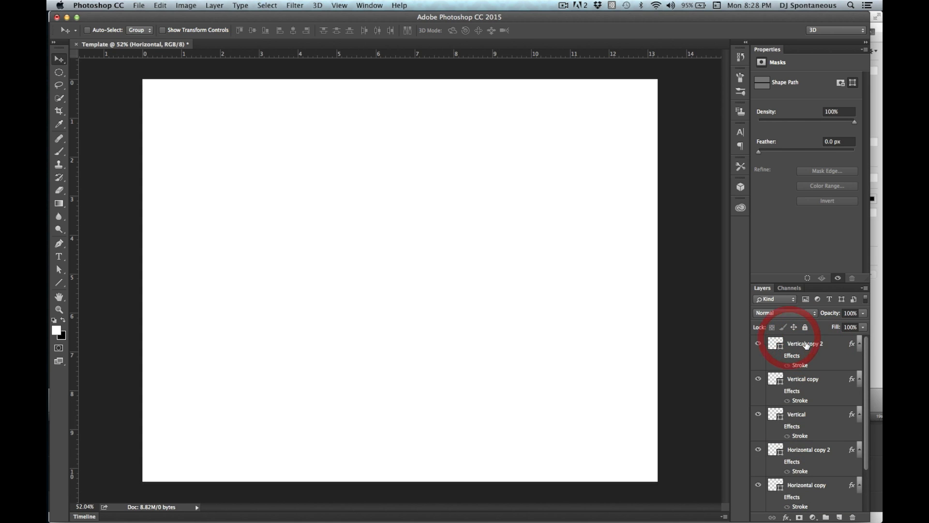
mouse_move(805, 342)
mouse_down()
mouse_move(810, 417)
mouse_move(811, 350)
mouse_up()
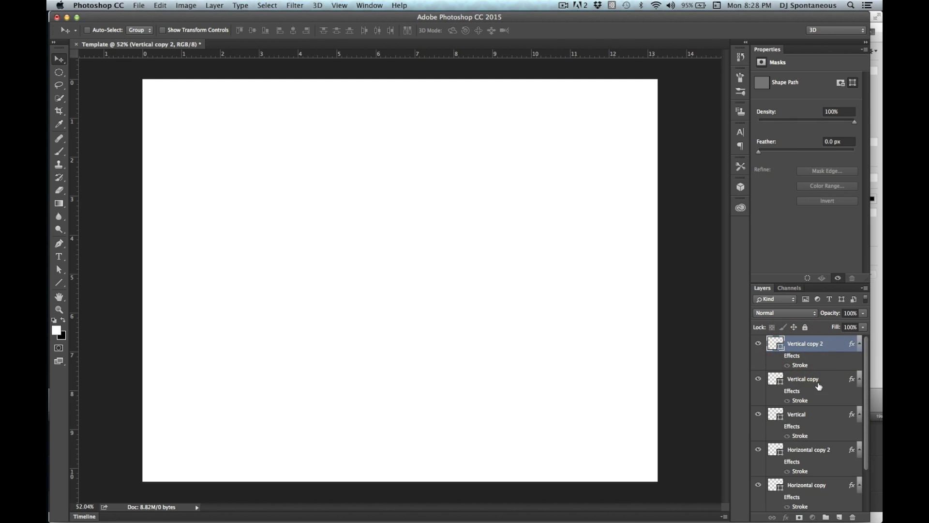
scroll(857, 406, down, 3)
shift+click(819, 457)
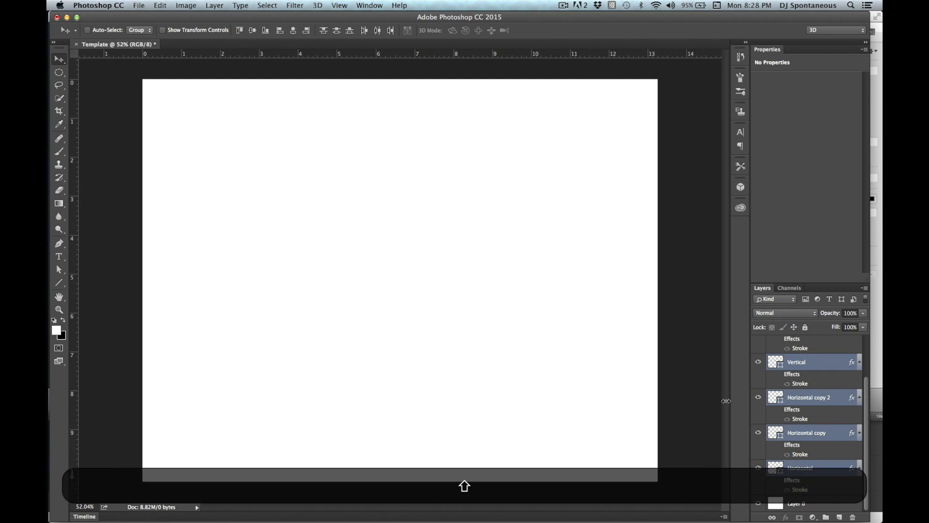
click(274, 6)
mouse_move(216, 6)
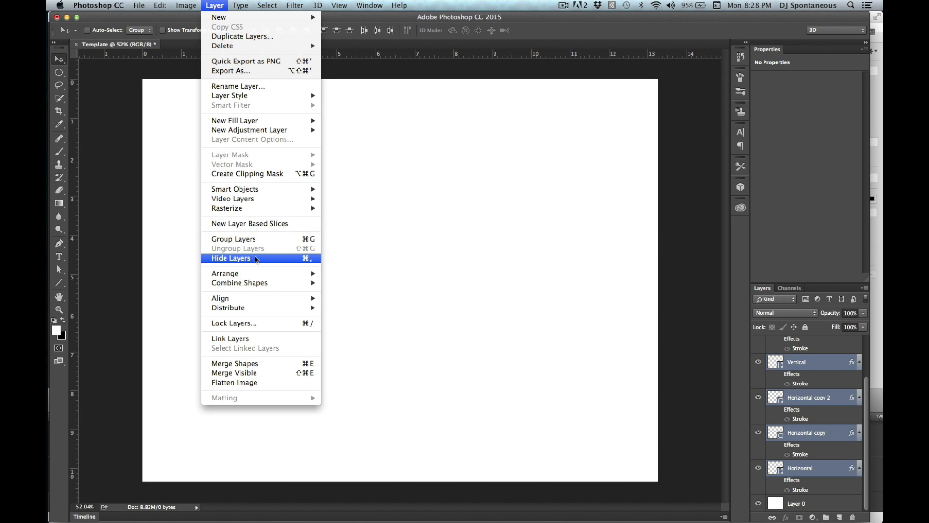
mouse_move(258, 300)
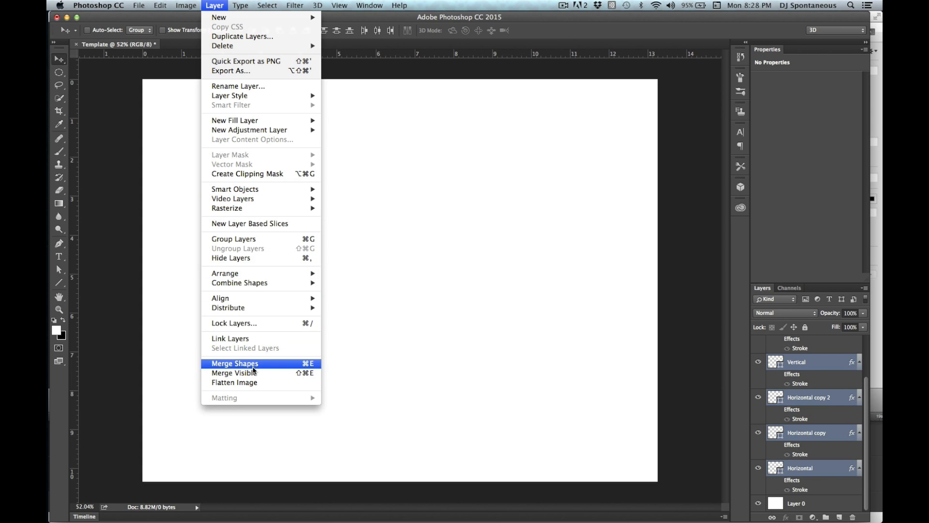
mouse_move(249, 4)
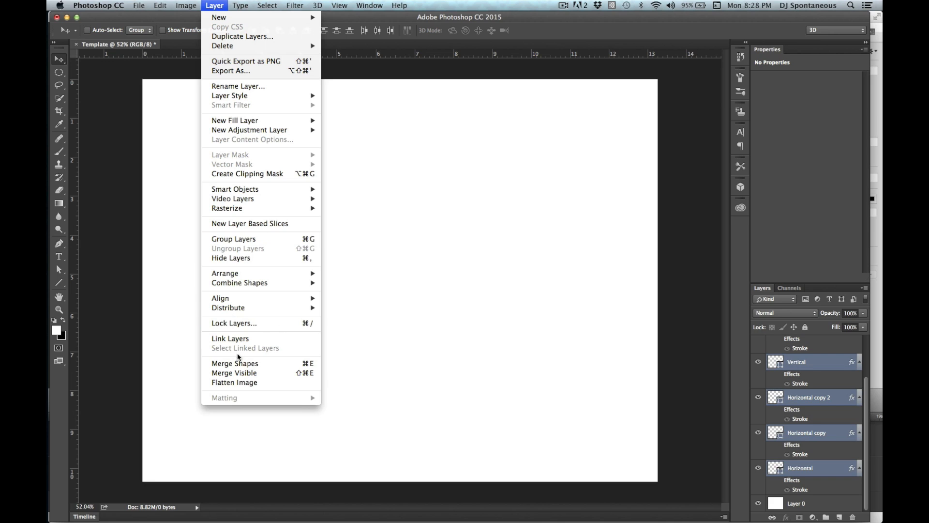
mouse_move(181, 4)
click(248, 367)
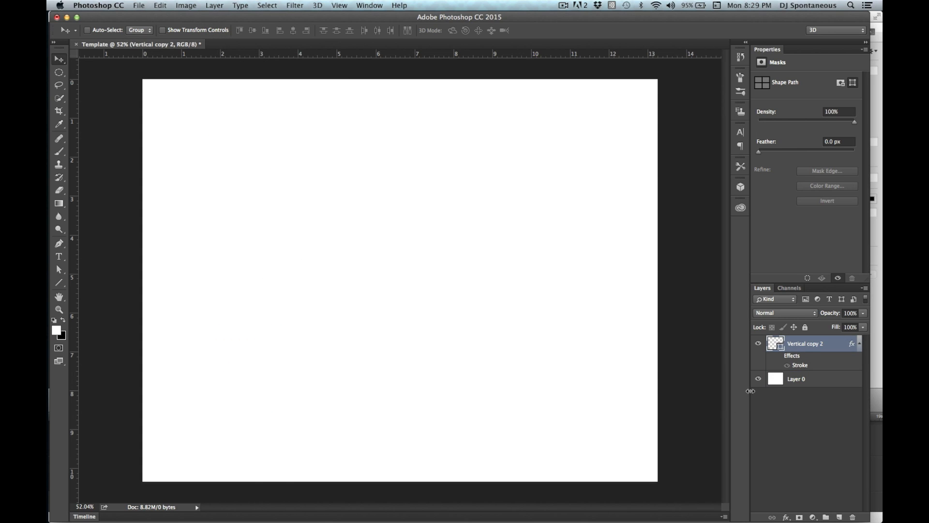
Show the effects of the merged Vertical copy 2 layer.
click(777, 357)
click(776, 357)
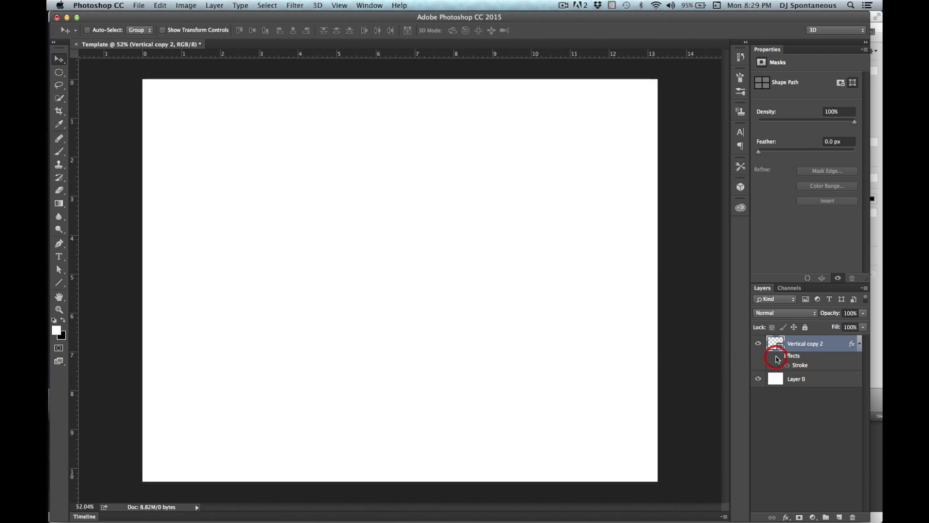
click(777, 358)
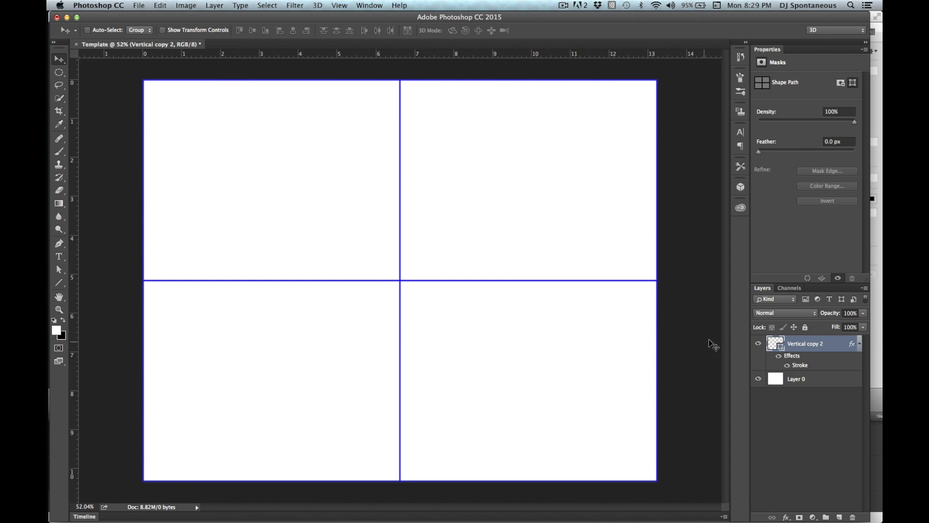
Change the merged line layer's stroke colour to teal (#0f90a7).
double_click(800, 367)
click(544, 127)
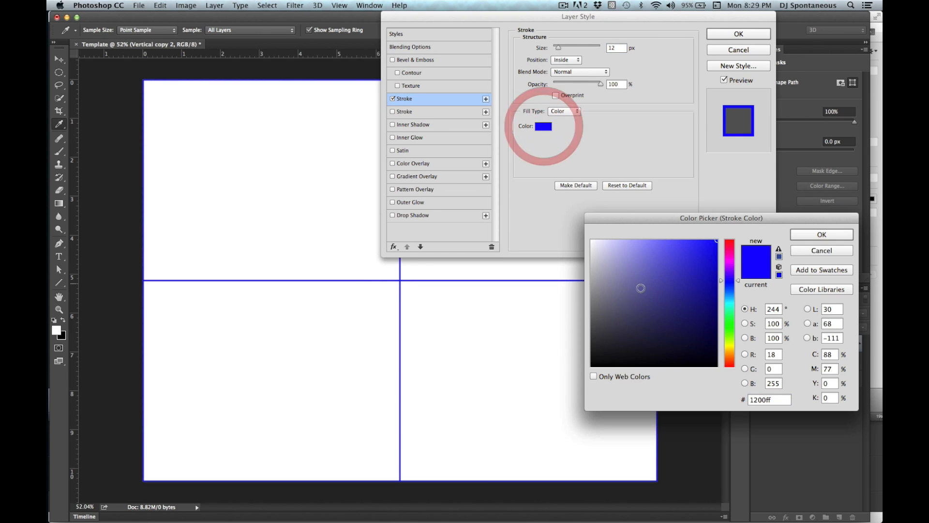
mouse_move(733, 306)
mouse_down()
mouse_move(734, 330)
mouse_move(726, 299)
mouse_up()
click(716, 299)
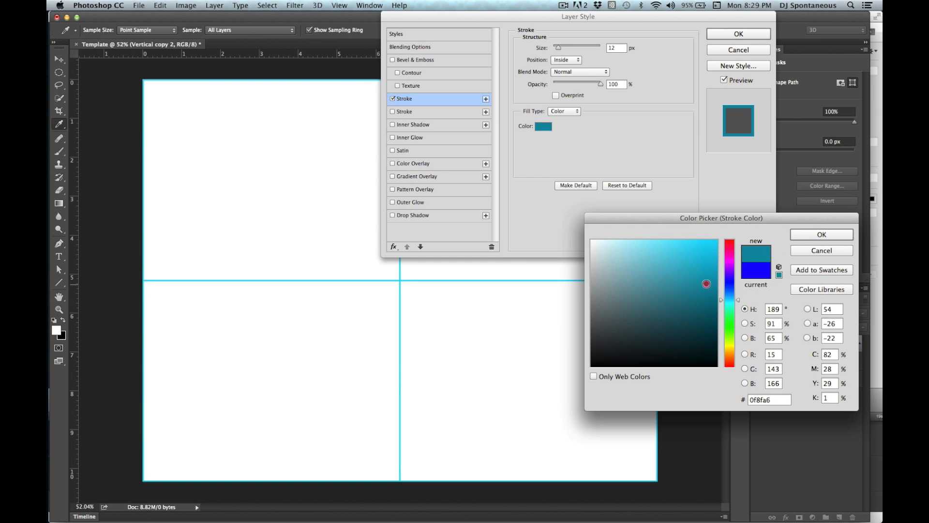
click(822, 235)
Set the stroke's position to Center and its size to 98 px.
mouse_move(559, 47)
mouse_down()
mouse_move(572, 47)
mouse_move(558, 48)
mouse_up()
click(574, 59)
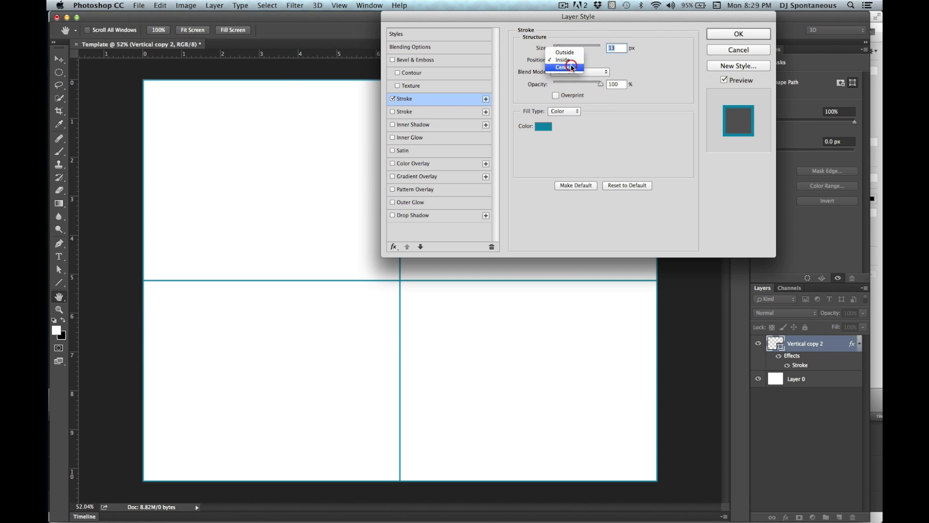
click(558, 49)
drag(559, 48, 575, 49)
Try the stroke positions Outside and Inside, with the size set to 70 px.
click(567, 60)
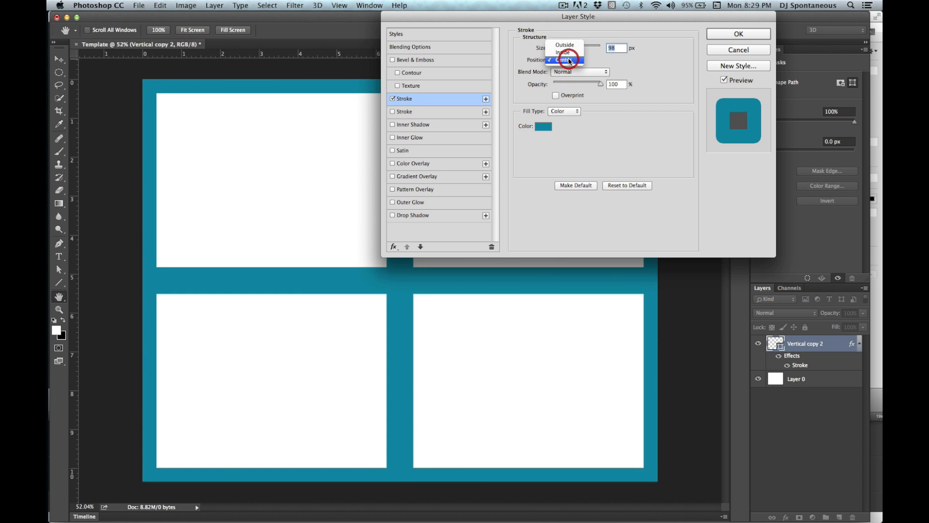
click(568, 49)
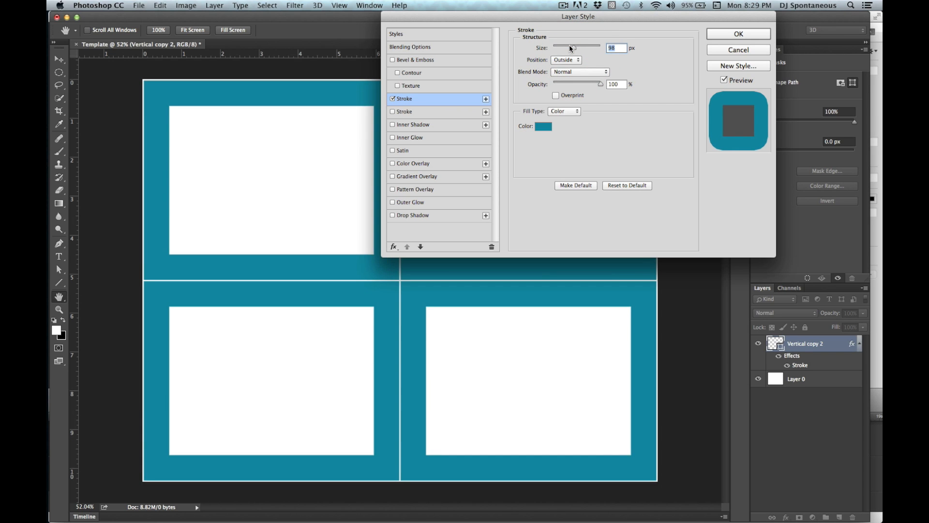
drag(571, 49, 571, 48)
click(567, 59)
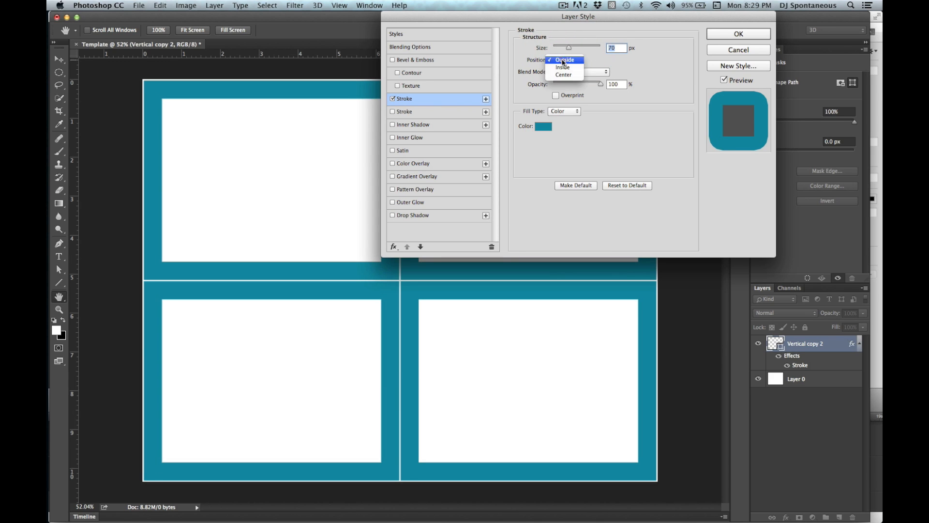
click(562, 67)
Set the stroke's position to Center and its size to 106 px, and apply the layer style.
click(566, 60)
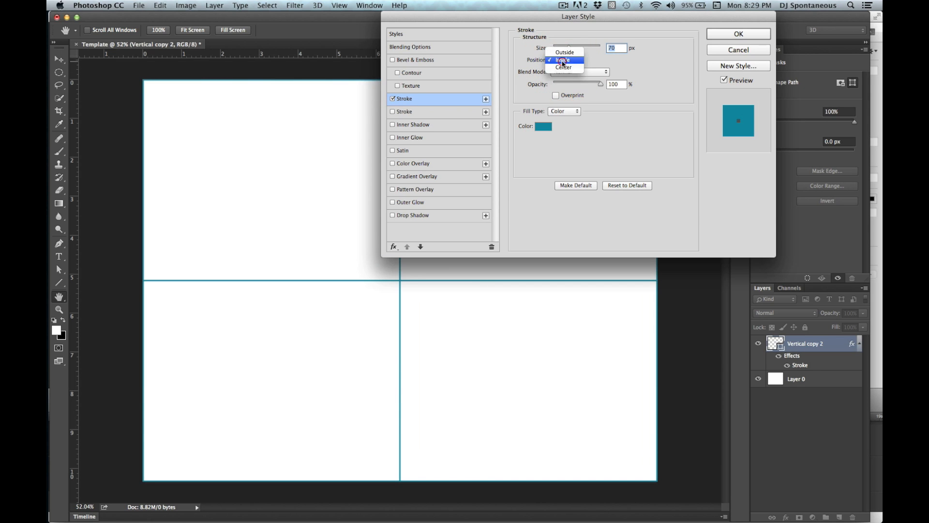
click(564, 68)
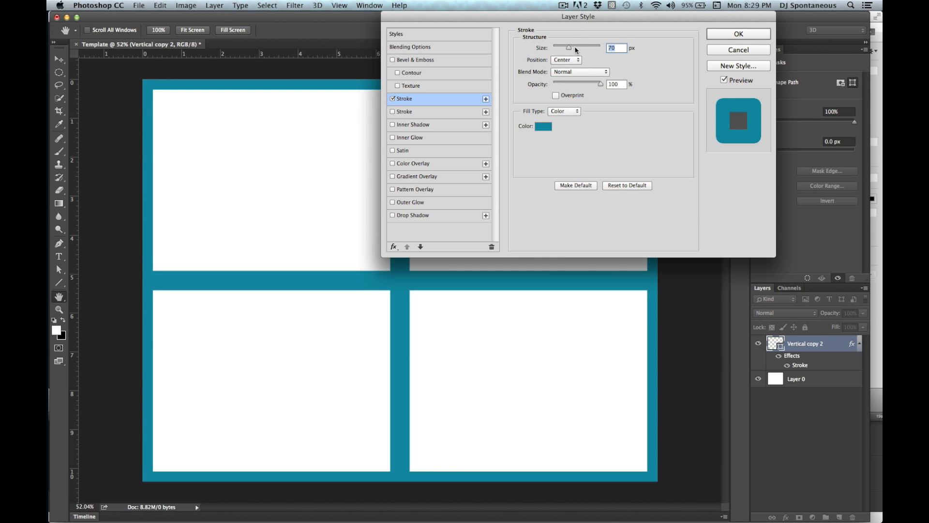
drag(575, 48, 587, 49)
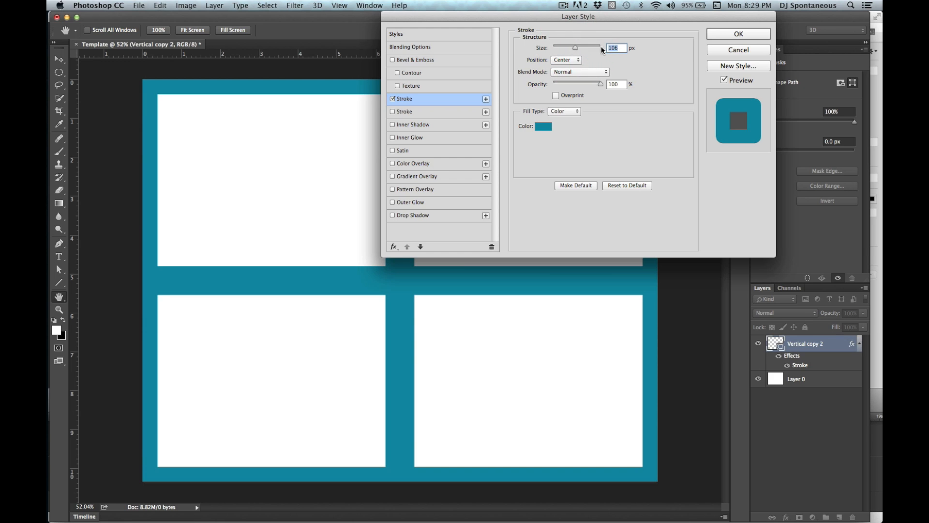
click(724, 33)
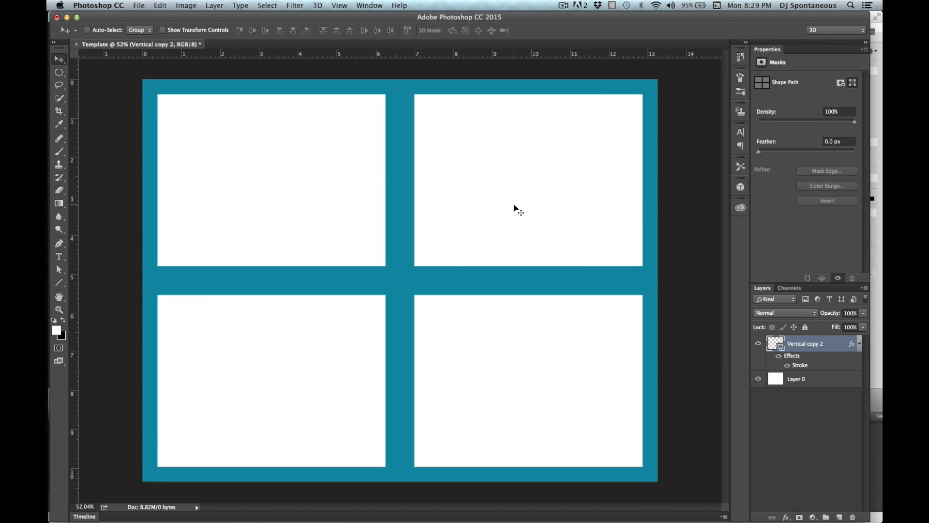
Examine the four-panel frame and its border thickness at several magnifications.
alt+scroll(439, 271, down, 2)
alt+scroll(439, 271, up, 2)
alt+scroll(439, 271, down, 4)
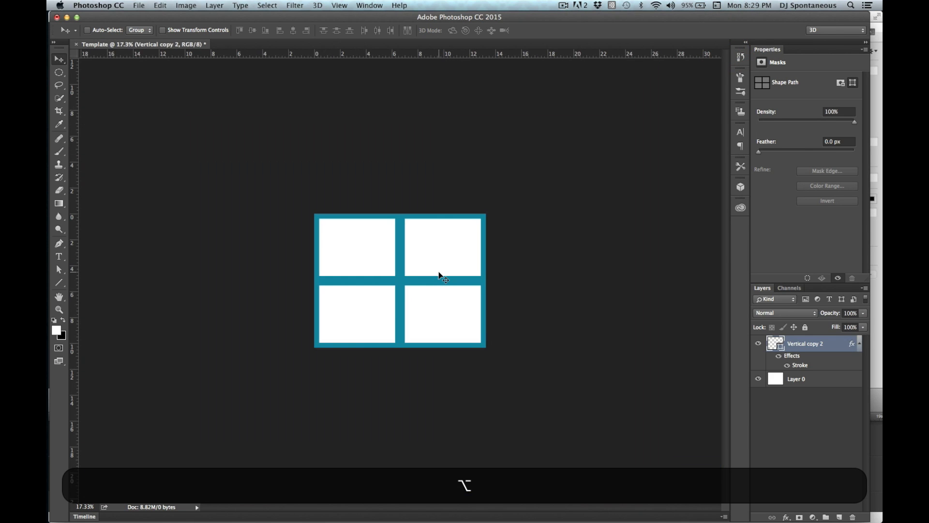
alt+scroll(438, 275, up, 2)
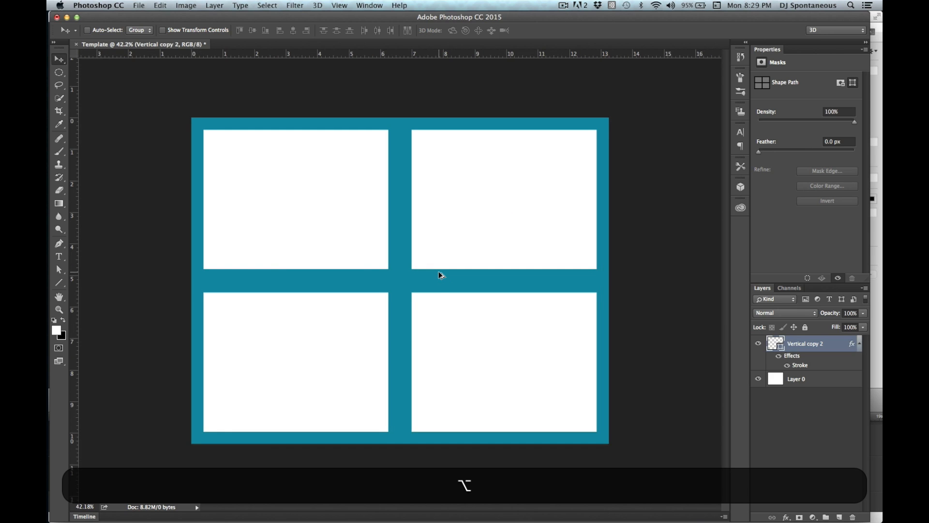
alt+scroll(439, 275, up, 2)
alt+scroll(629, 307, down, 3)
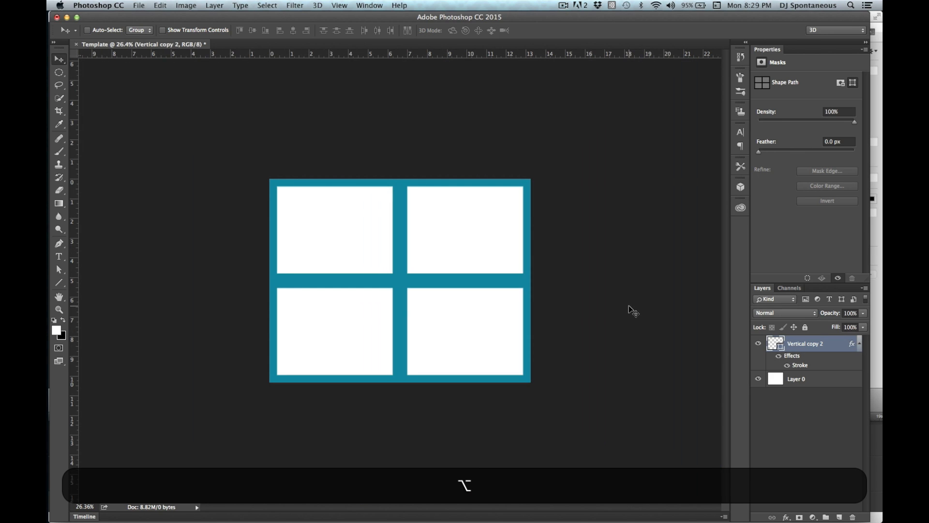
alt+scroll(564, 286, up, 3)
alt+scroll(565, 287, down, 2)
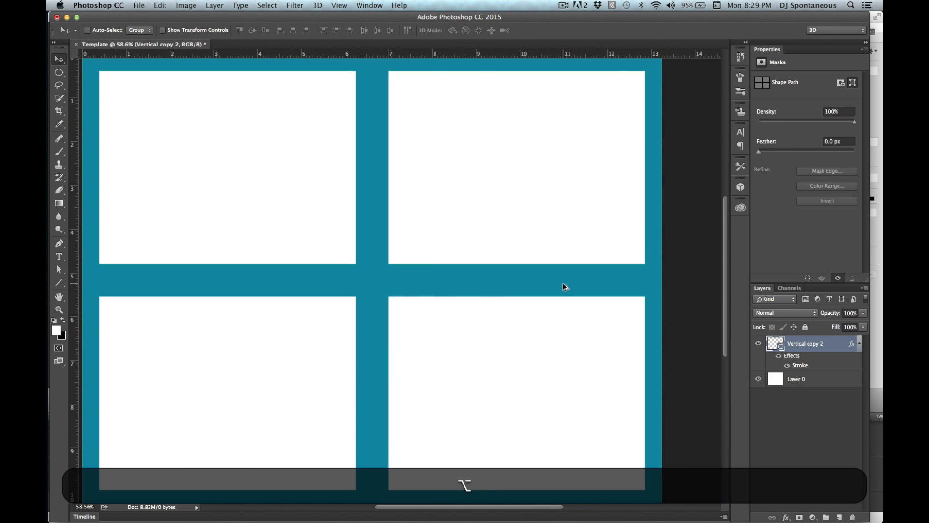
alt+scroll(566, 288, down, 2)
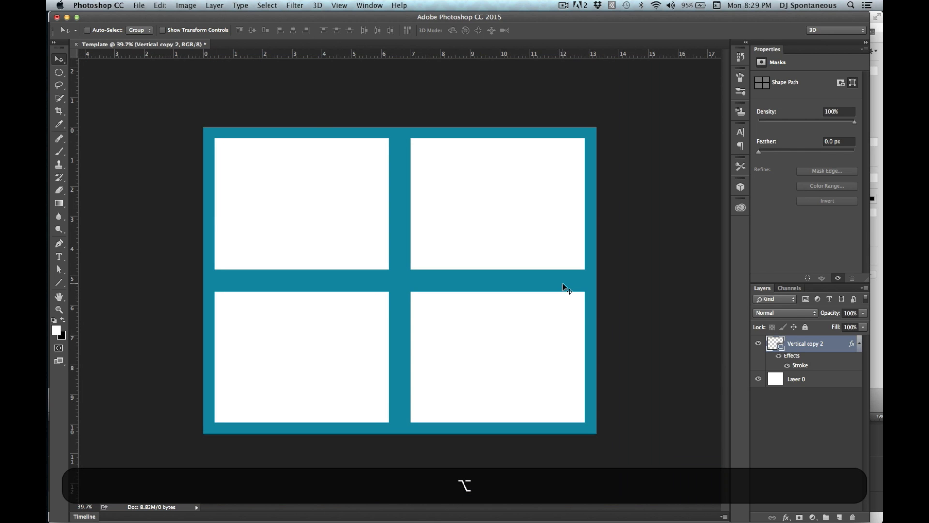
Set the merged line layer's stroke size to 49 px and try green (#48b140) as its colour.
double_click(802, 365)
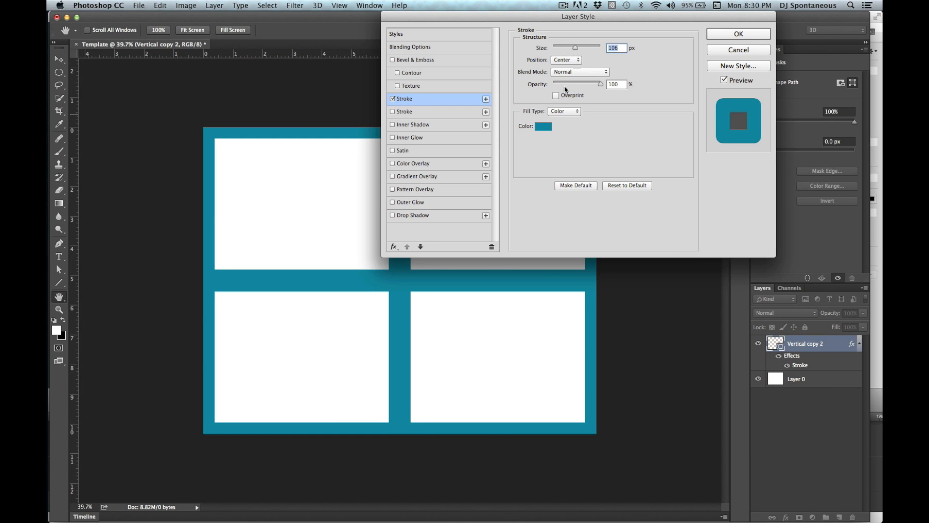
drag(578, 50, 566, 51)
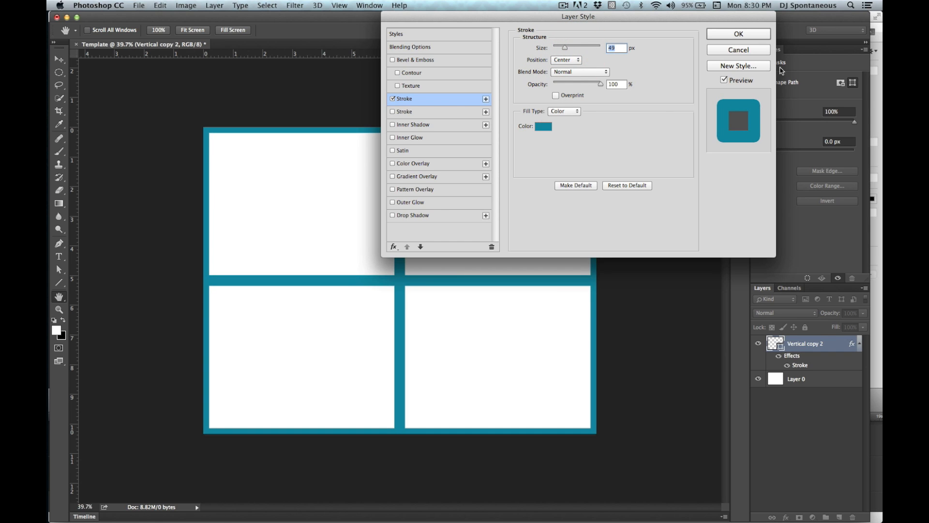
click(543, 127)
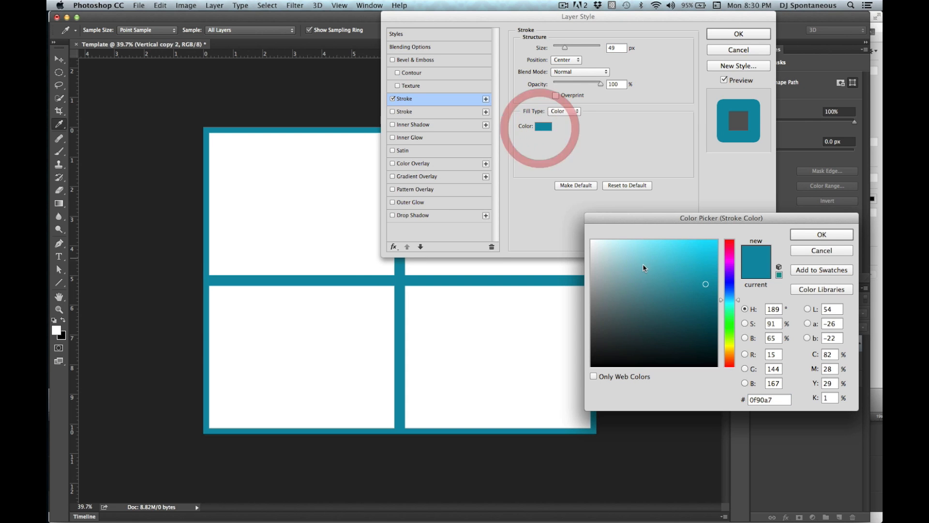
click(650, 283)
drag(671, 282, 672, 278)
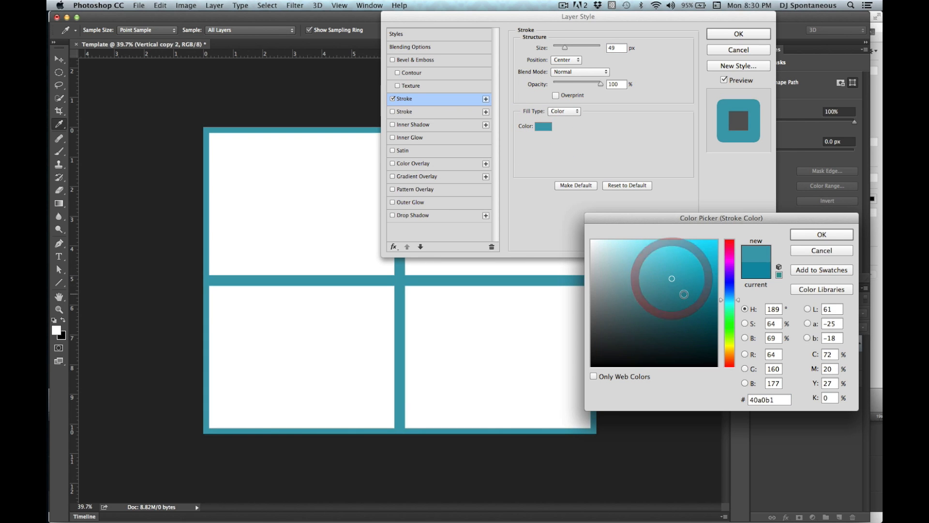
drag(732, 324, 731, 326)
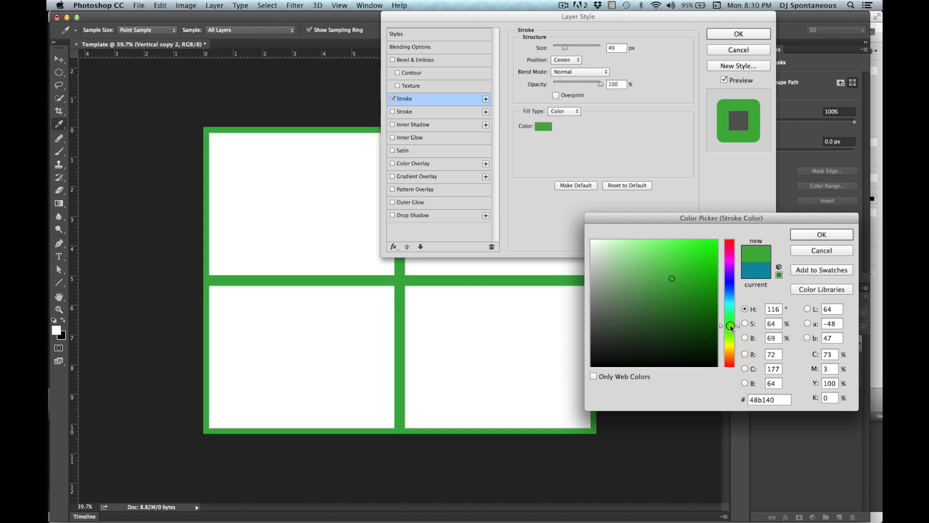
Try red, magenta (#ff00de) and light pink (#ffa4ef) as the stroke colour.
mouse_move(690, 291)
mouse_down()
mouse_move(730, 315)
mouse_move(730, 391)
mouse_up()
click(715, 349)
click(708, 271)
drag(716, 270, 748, 217)
drag(733, 291, 733, 258)
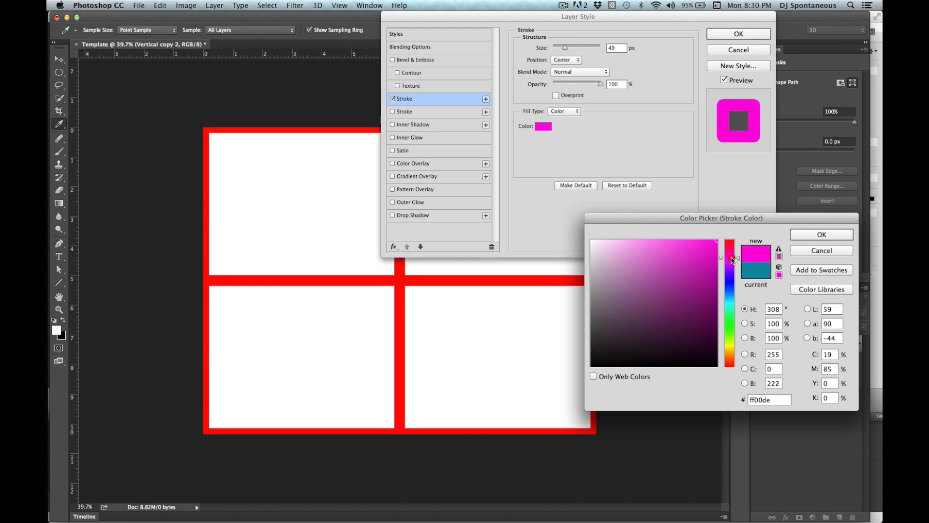
drag(668, 263, 637, 208)
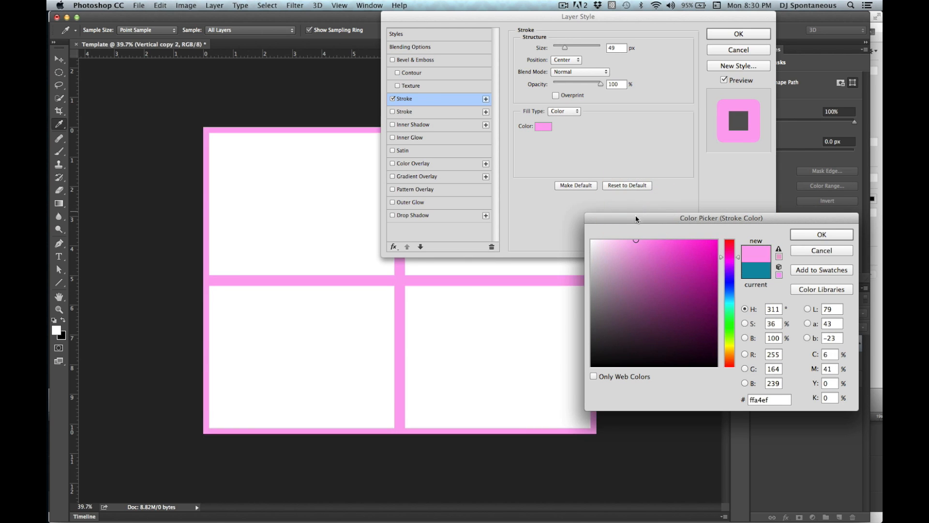
Set the stroke colour to light blue (#8ad4ff) and apply the layer style.
mouse_move(727, 274)
mouse_down()
mouse_move(729, 295)
mouse_move(650, 223)
mouse_up()
click(680, 284)
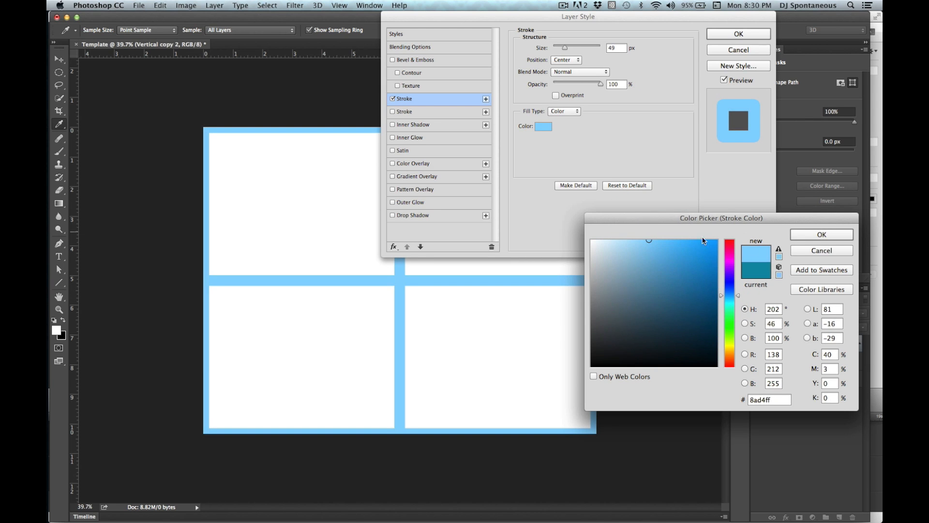
click(818, 235)
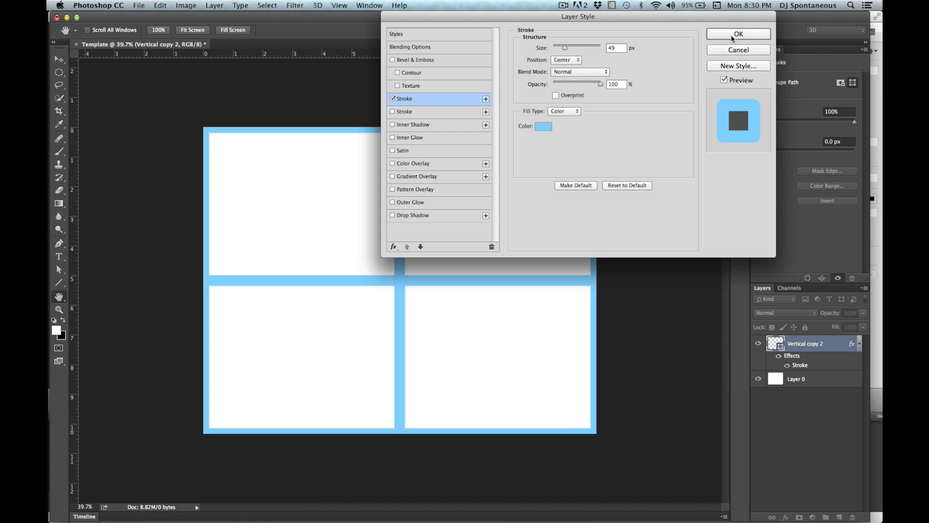
click(732, 36)
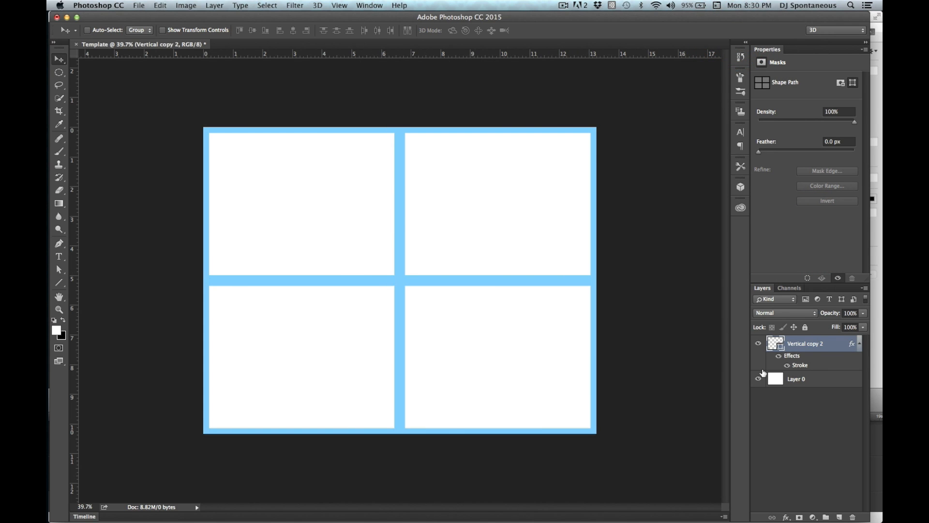
Inspect the light blue four-panel frame, with the white background layer hidden and shown again, at several magnifications.
key(alt)
scroll(502, 313, up, 3)
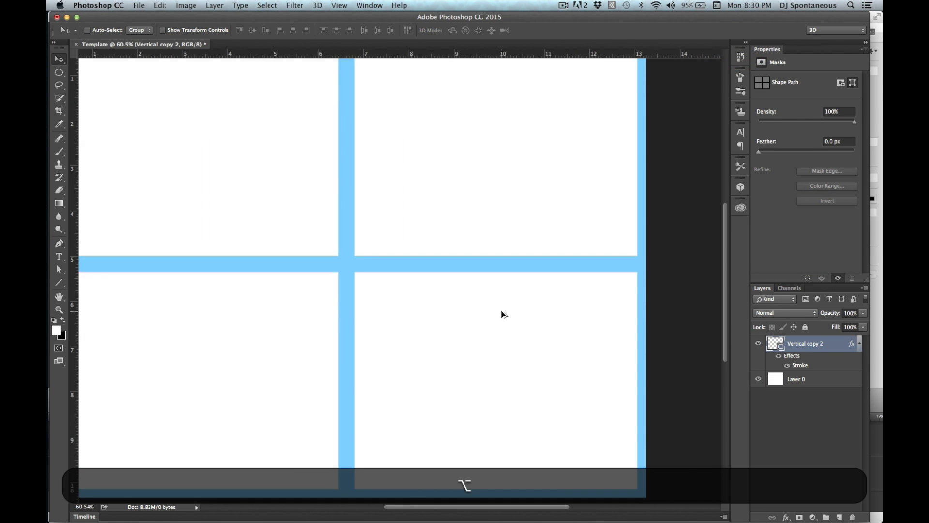
scroll(502, 314, down, 3)
click(758, 378)
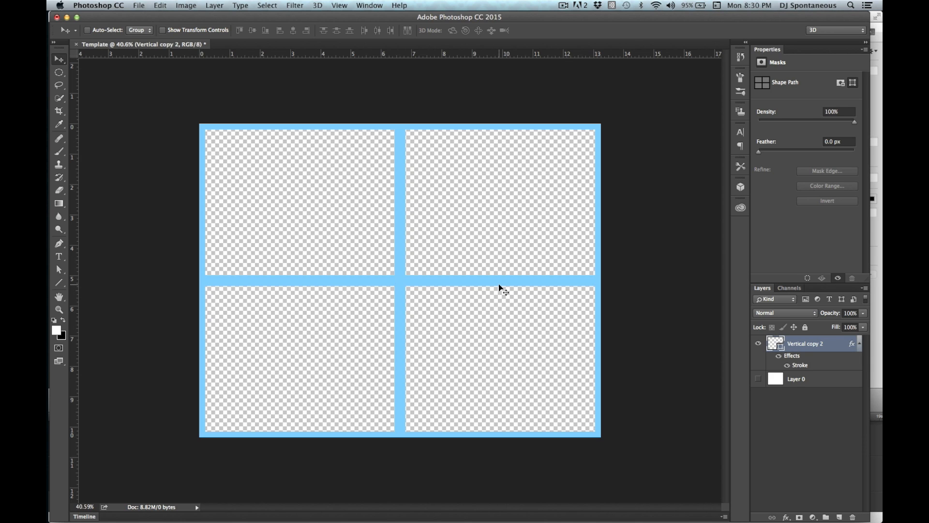
click(758, 379)
scroll(486, 325, up, 2)
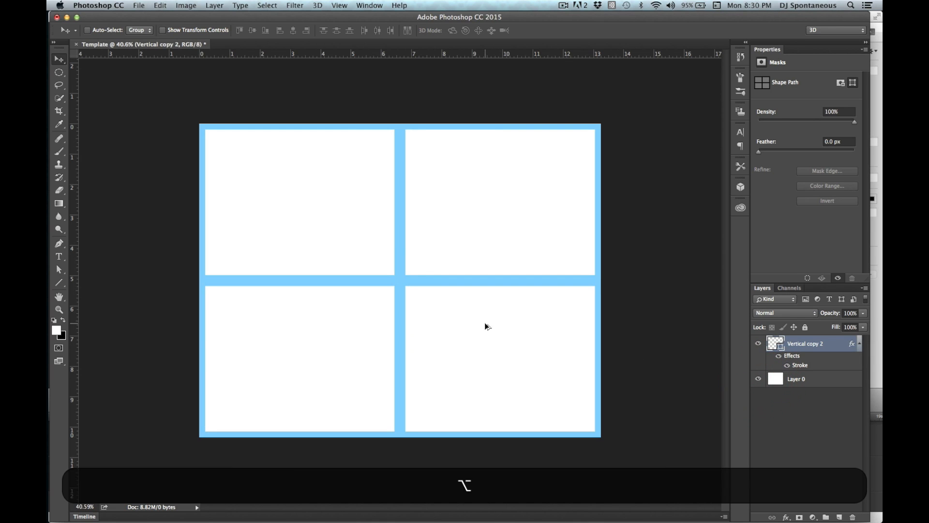
scroll(486, 326, down, 3)
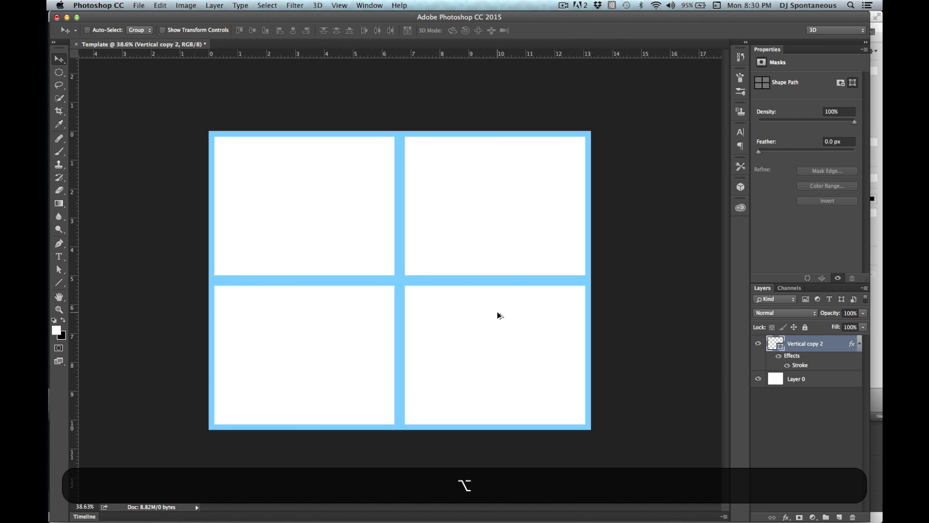
scroll(498, 315, up, 3)
scroll(498, 316, down, 2)
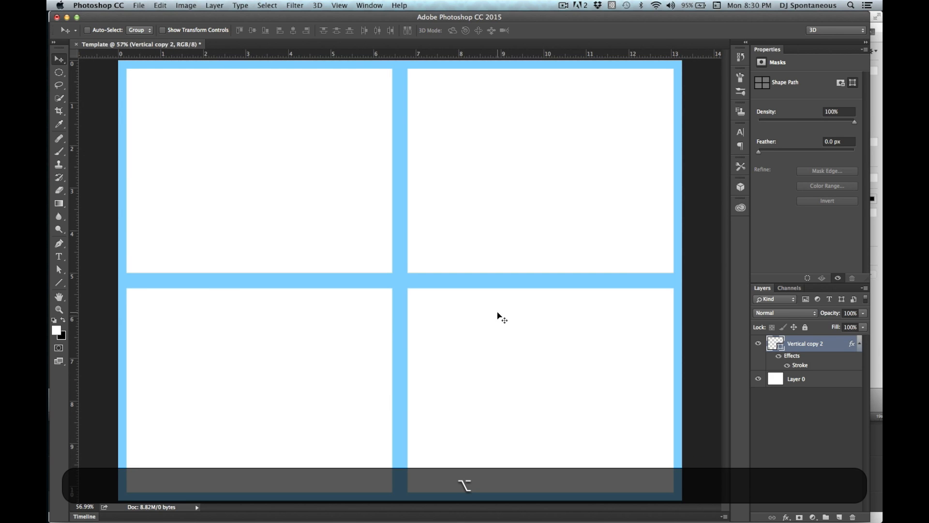
scroll(497, 316, down, 1)
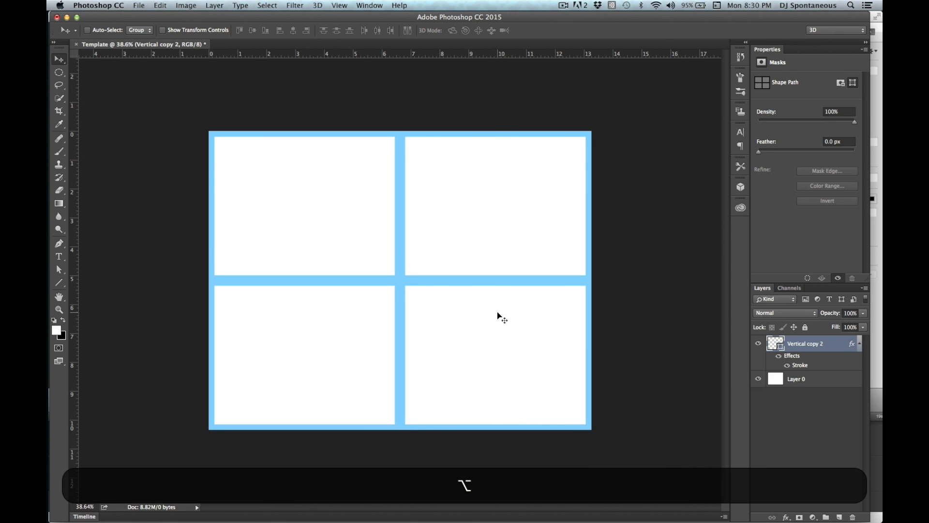
Add a text layer reading "My Birthday" above the frame, centred where the horizontal and vertical dividers cross.
click(814, 419)
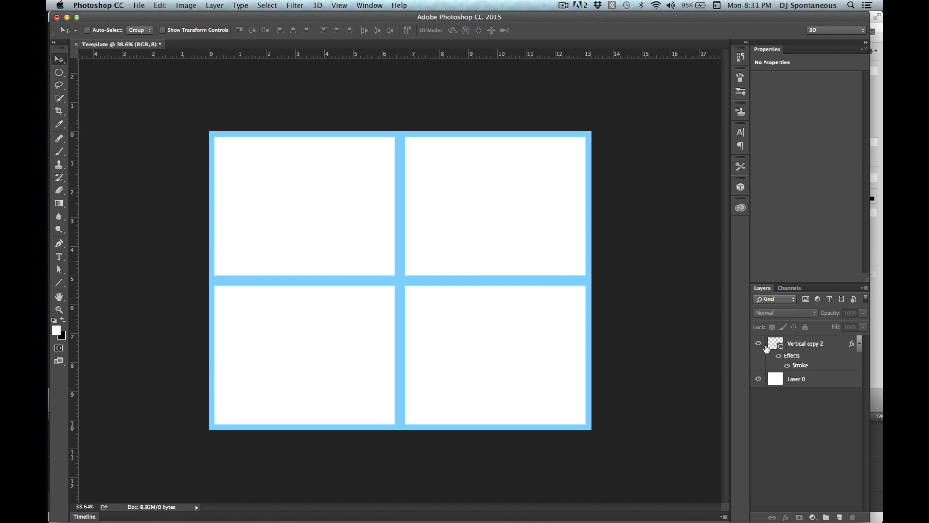
click(840, 517)
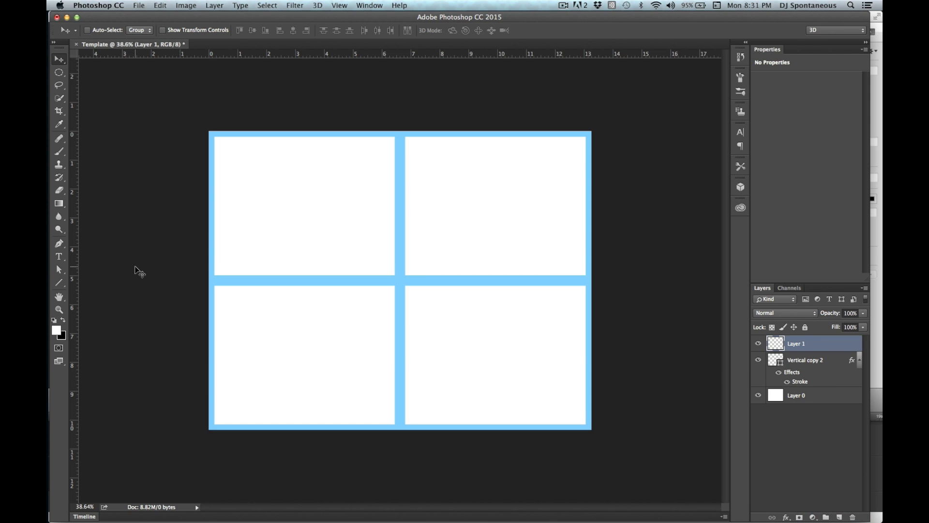
click(59, 257)
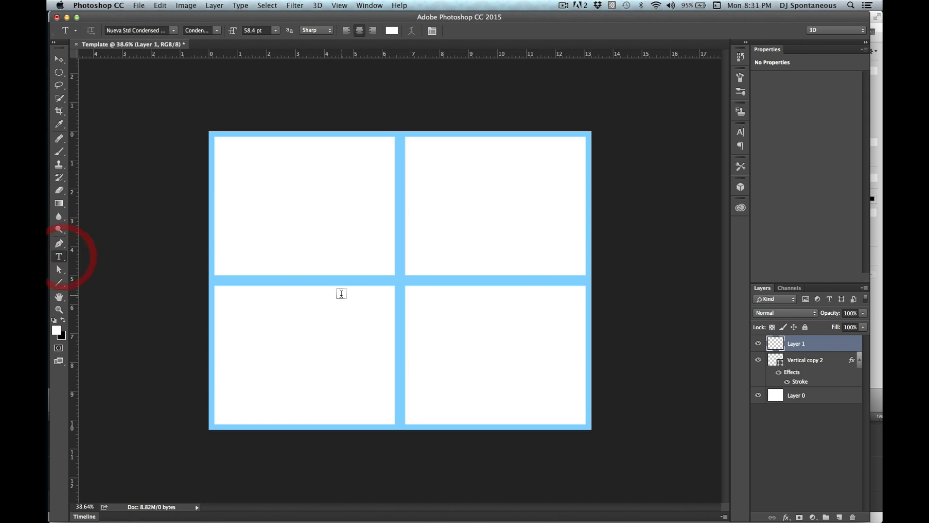
click(401, 284)
text(M)
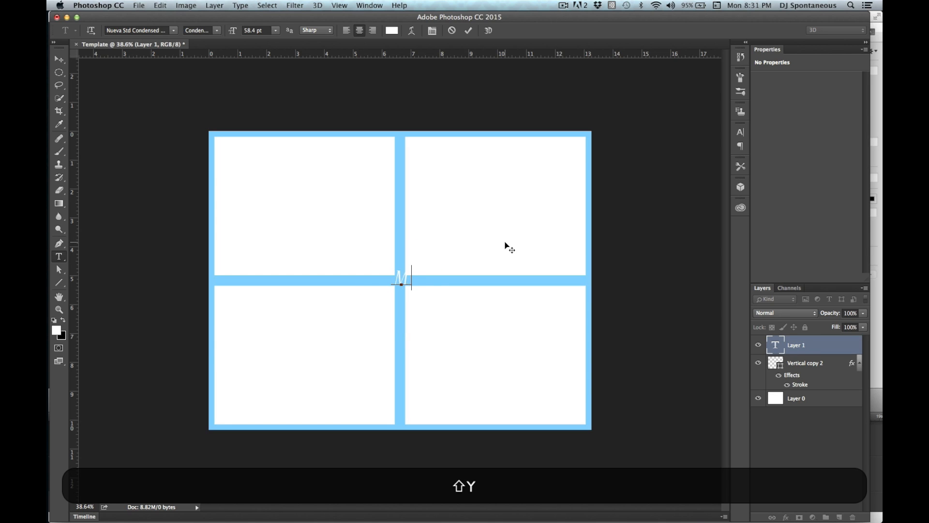
text(y Blrthday)
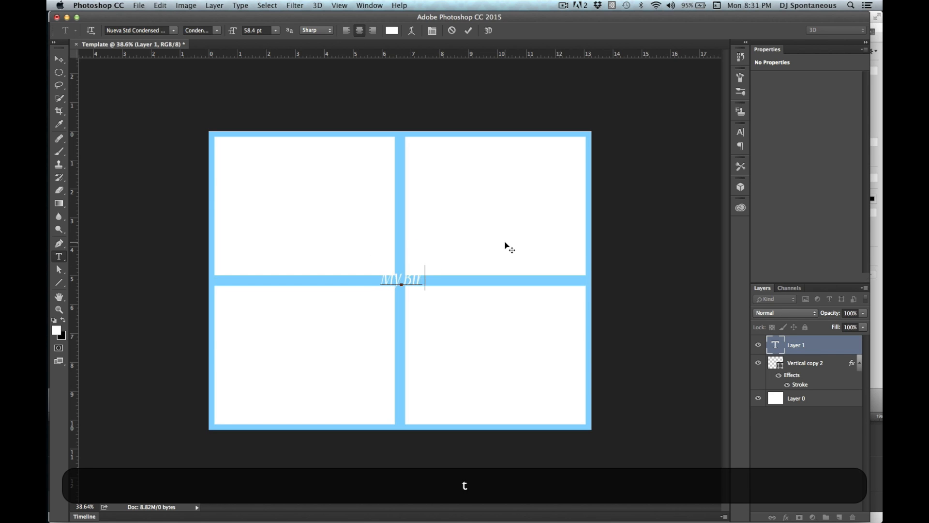
key(shift+Up)
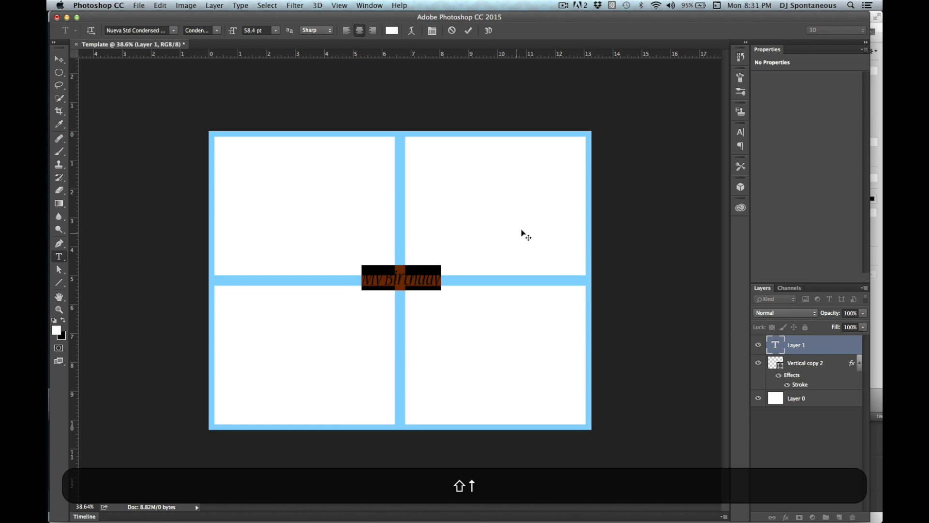
click(431, 282)
click(65, 59)
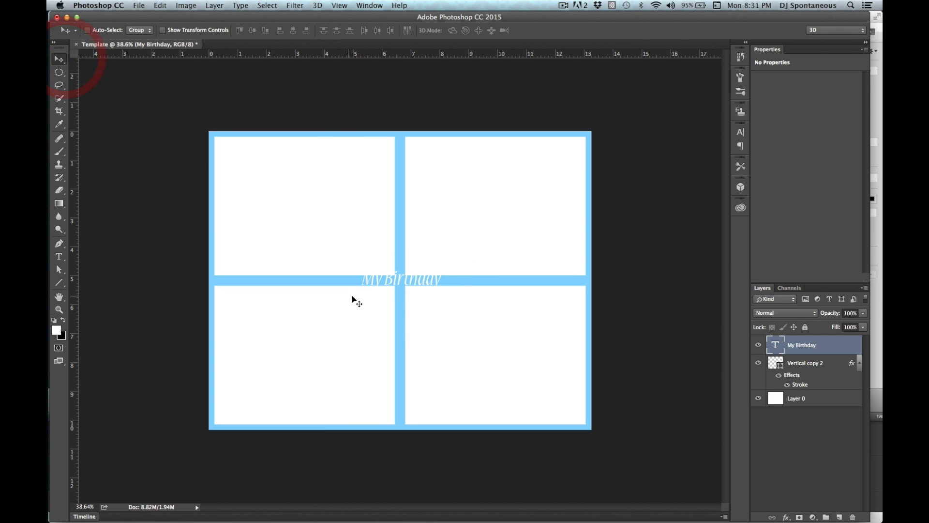
Nudge the My Birthday text onto the divider crossing and scale it up about its centre to roughly twice its size.
drag(396, 280, 397, 282)
key(super+t)
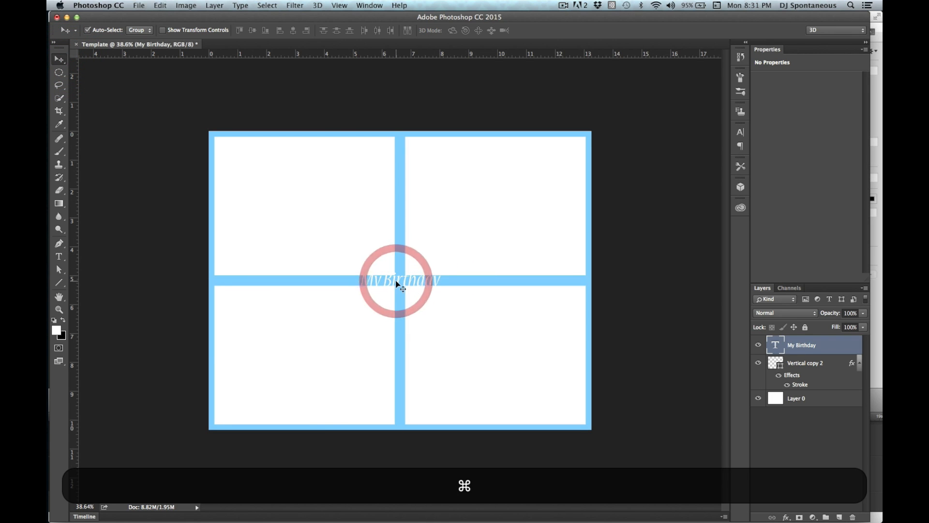
drag(440, 267, 488, 257)
key(Return)
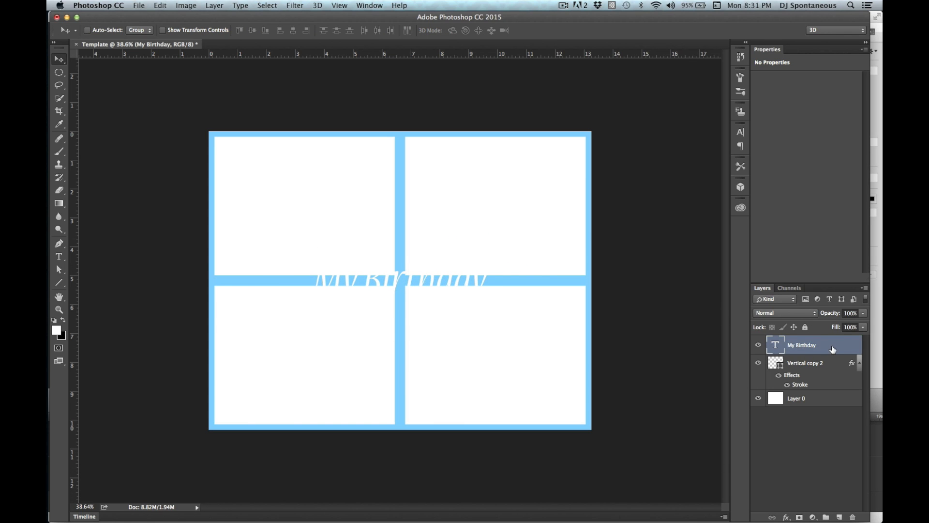
Add a Drop Shadow effect to the My Birthday text layer.
click(786, 517)
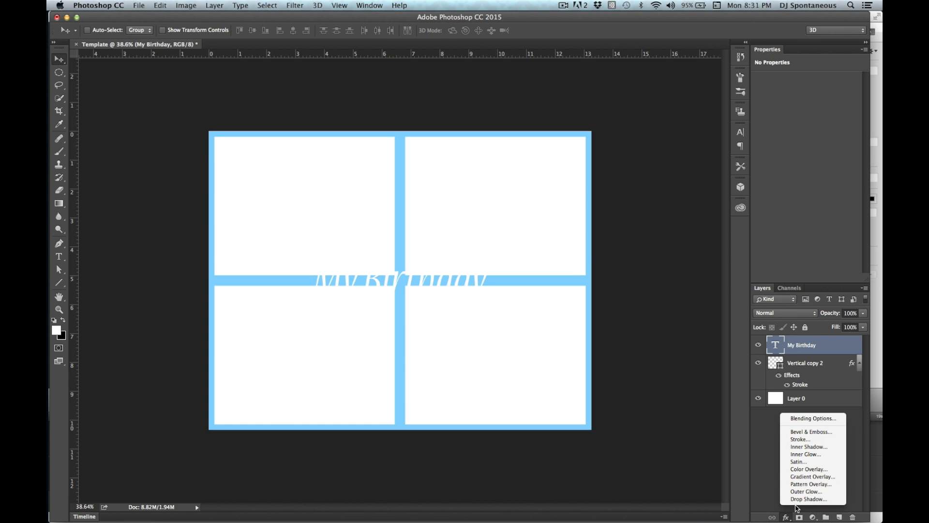
click(802, 499)
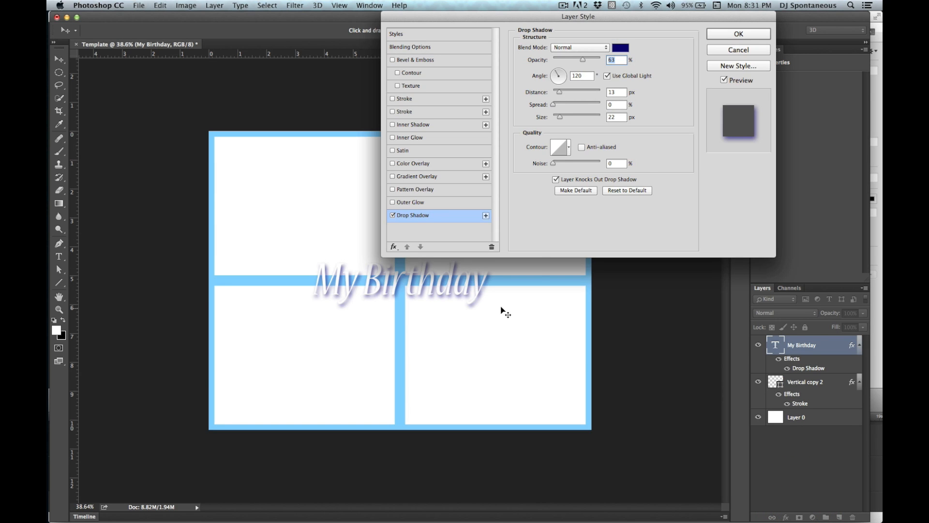
click(621, 48)
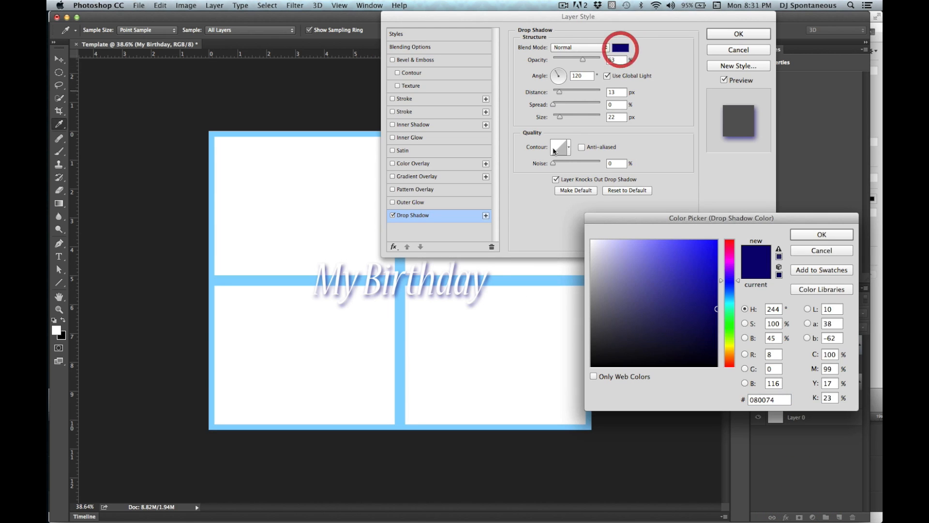
click(519, 279)
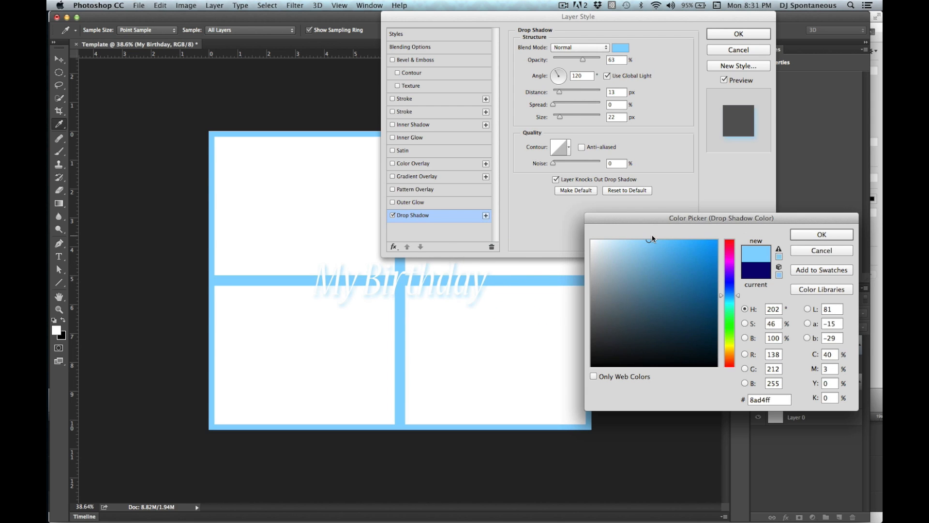
click(805, 250)
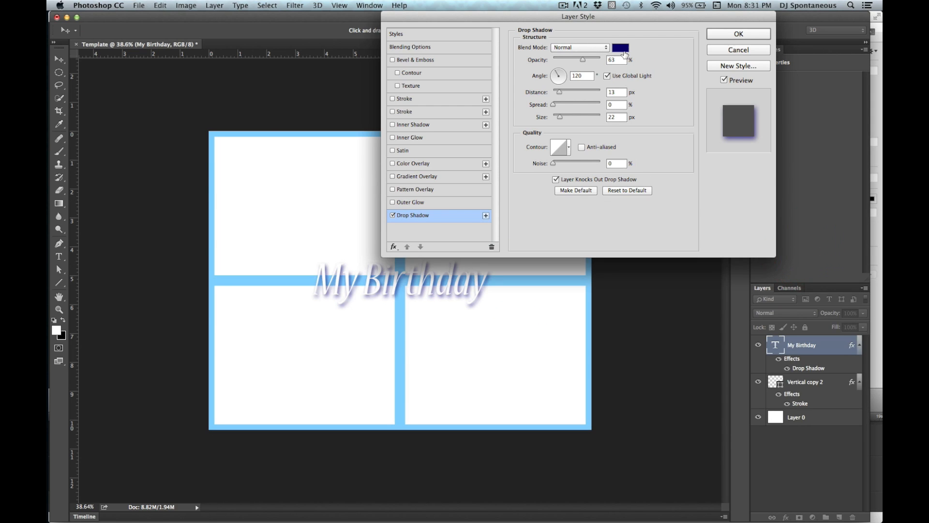
Sample the frame's light blue for the drop shadow, darken it to a deeper blue, and apply the layer style.
click(621, 48)
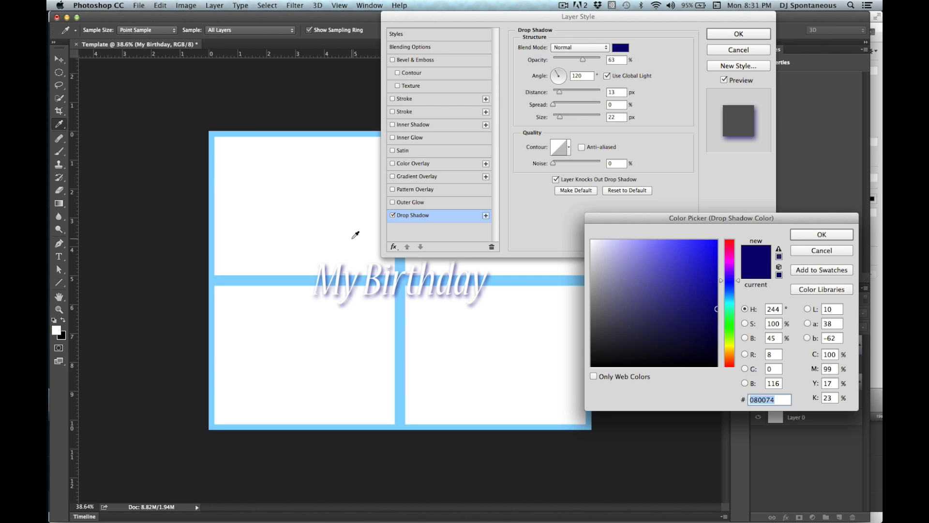
click(289, 281)
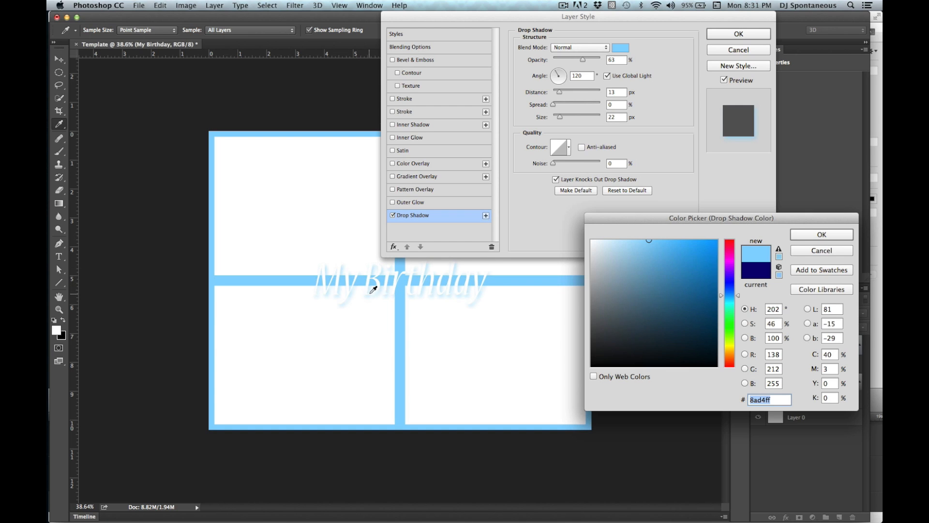
mouse_move(655, 257)
mouse_down()
mouse_move(669, 239)
mouse_move(684, 237)
mouse_move(687, 258)
mouse_move(706, 265)
mouse_up()
click(821, 235)
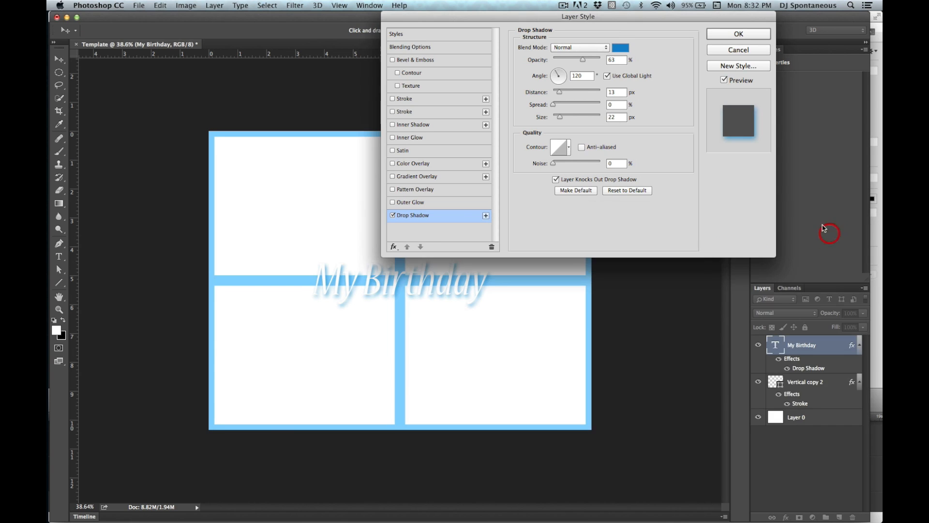
click(739, 34)
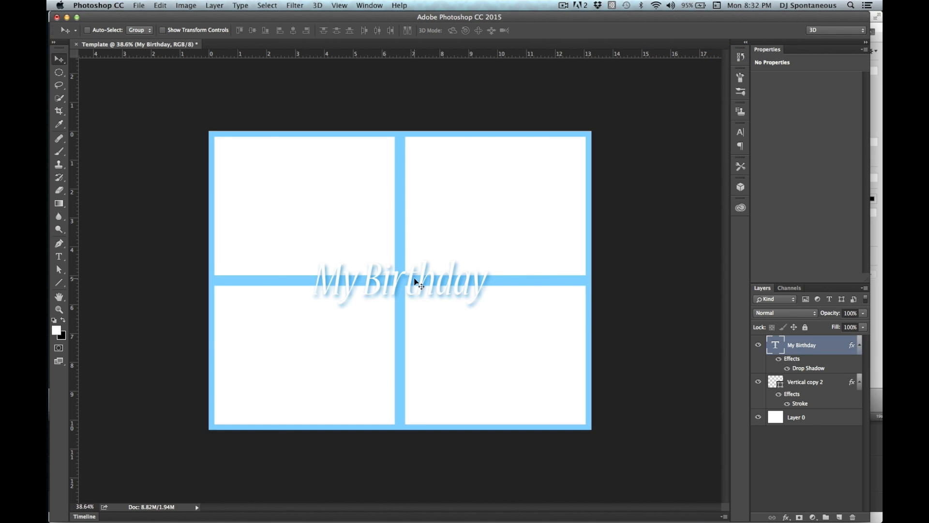
Set the text's drop shadow distance to 9 px and spread to 28%, and check the result at several magnifications.
scroll(420, 257, up, 2)
scroll(420, 257, up, 2)
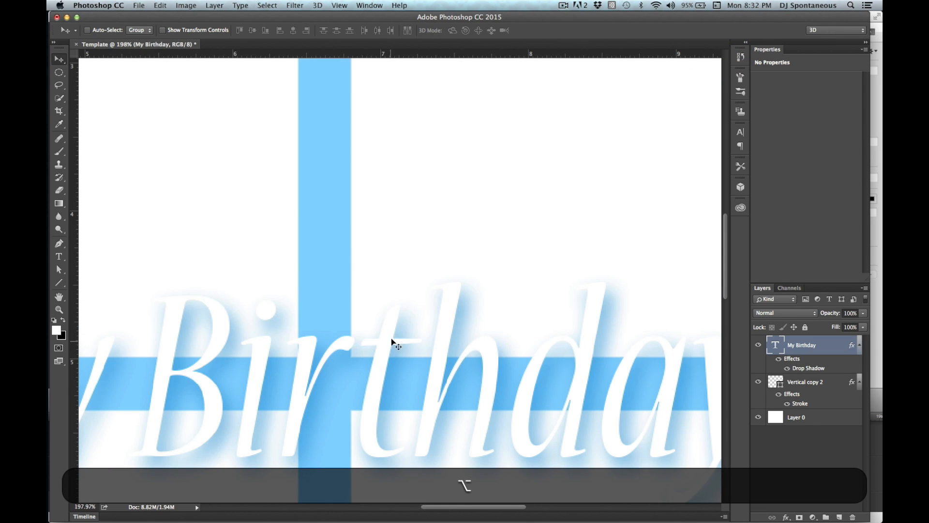
scroll(386, 402, down, 1)
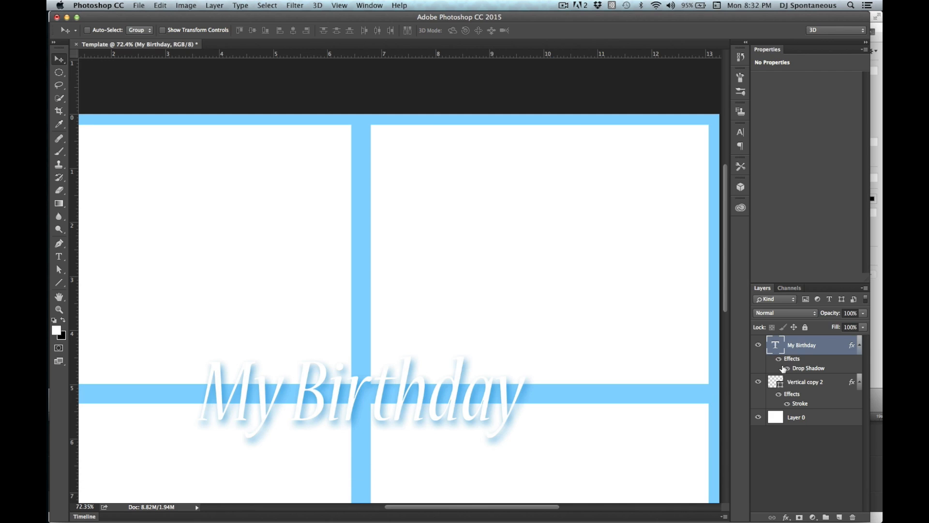
double_click(803, 366)
drag(562, 93, 567, 106)
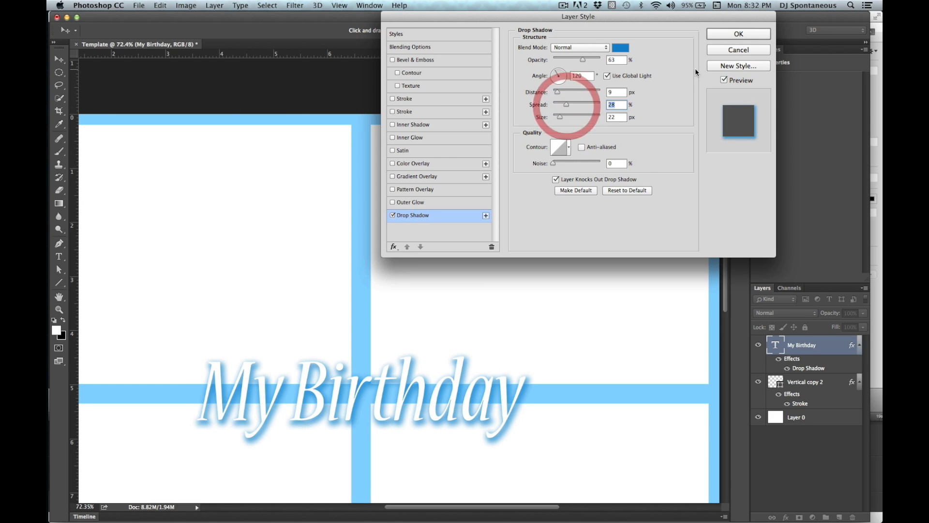
click(728, 35)
scroll(452, 259, down, 5)
scroll(453, 262, down, 3)
scroll(452, 261, up, 5)
scroll(452, 261, down, 4)
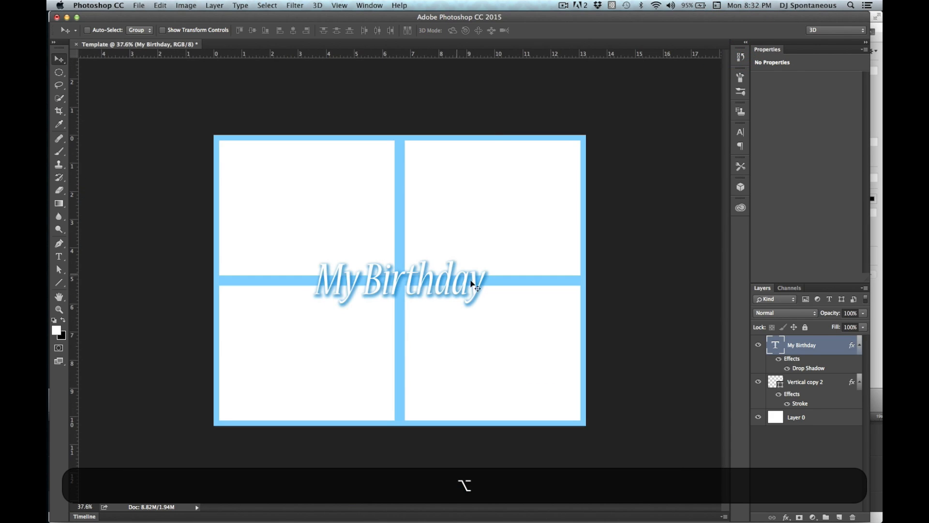
Scale the My Birthday text proportionally about its centre to 82.87% and nudge it down about 3 px over the divider crossing.
drag(447, 293, 425, 286)
scroll(421, 269, down, 1)
scroll(421, 268, up, 3)
scroll(422, 269, down, 2)
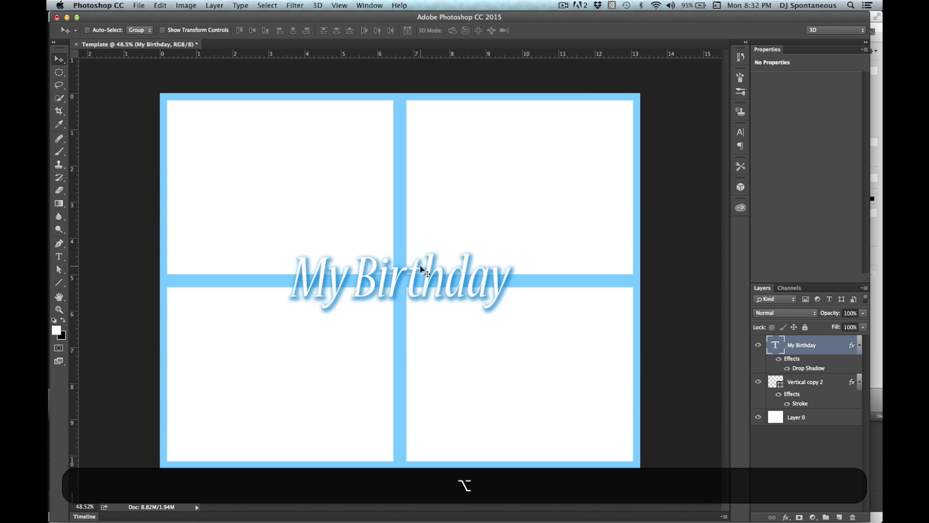
key(super+t)
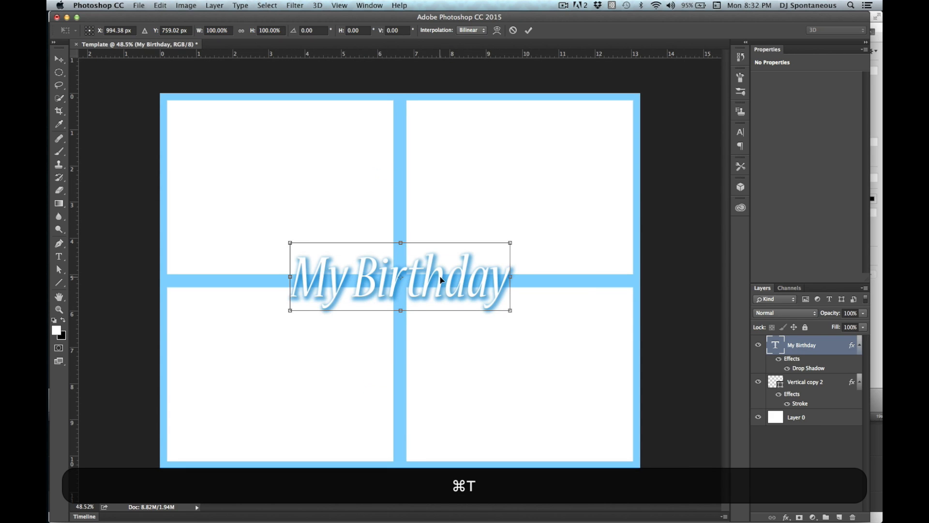
drag(510, 243, 492, 251)
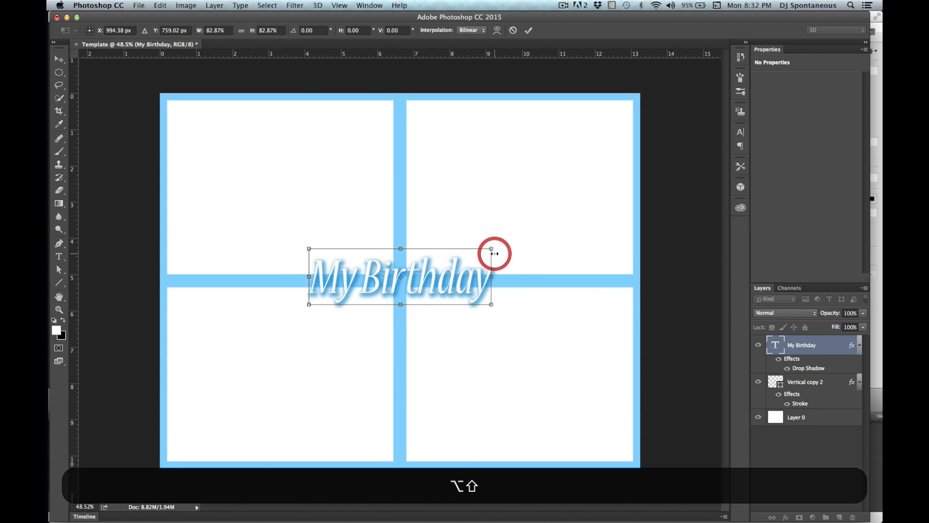
key(Return)
drag(439, 288, 439, 290)
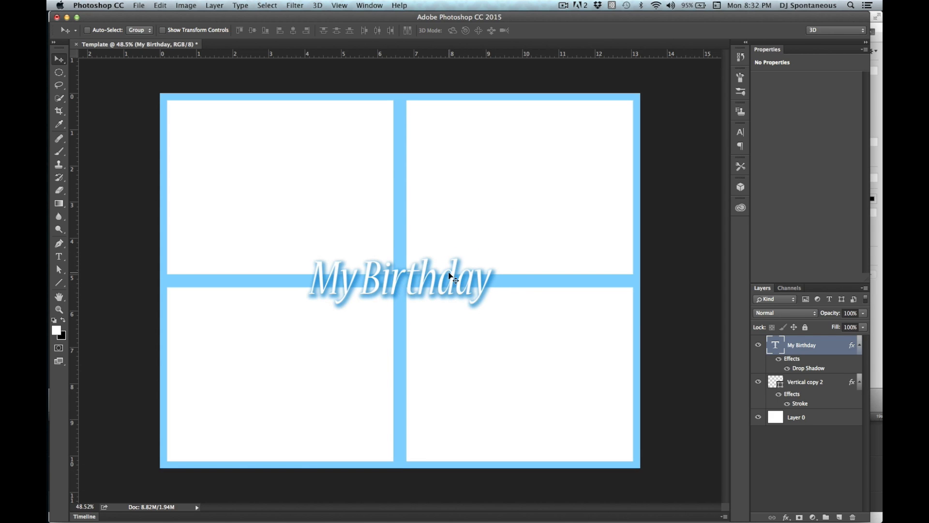
Try narrowing only the width of the My Birthday text to 83.51%, and undo the change.
key(super+t)
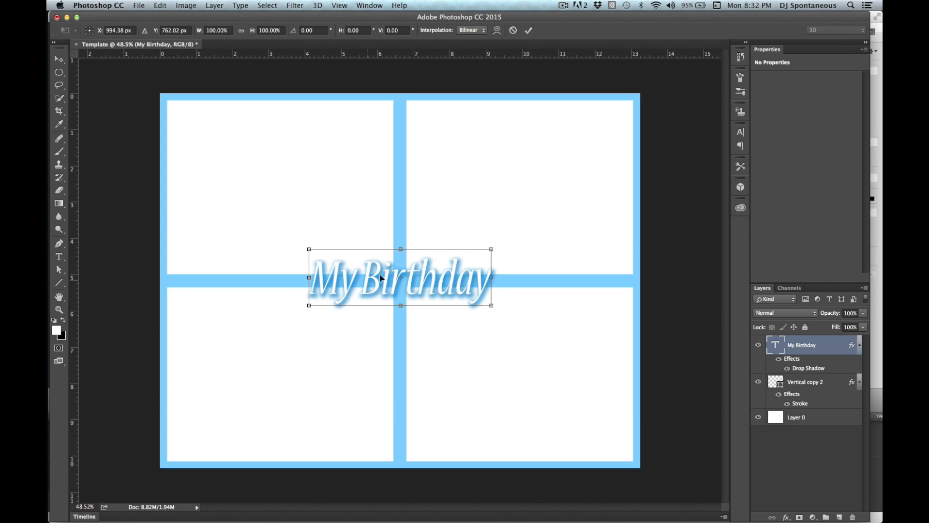
drag(492, 276, 462, 276)
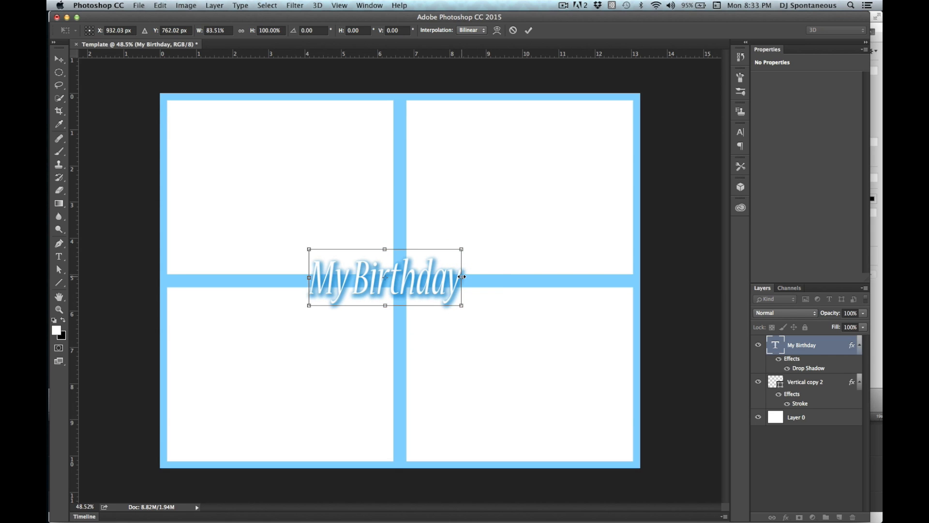
key(super+z)
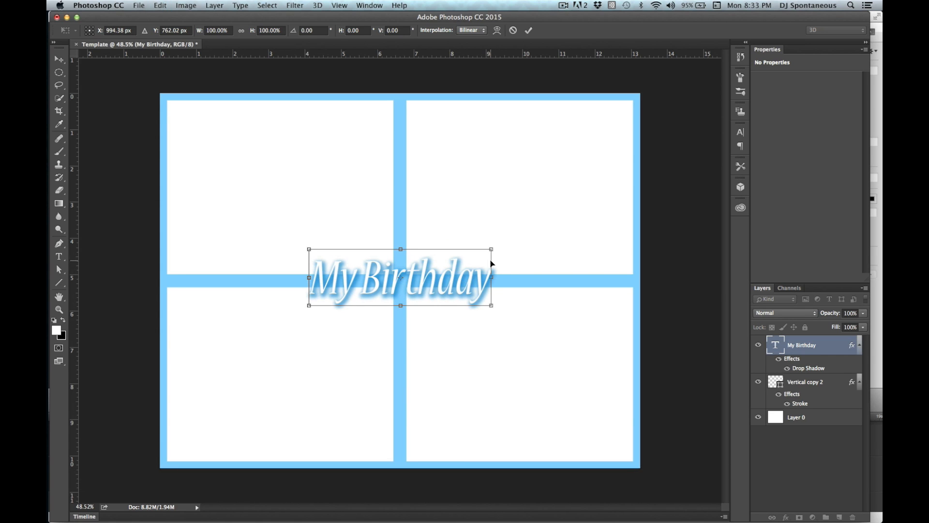
Scale the My Birthday text proportionally about its centre to 74.35%.
key(shift)
drag(492, 251, 451, 289)
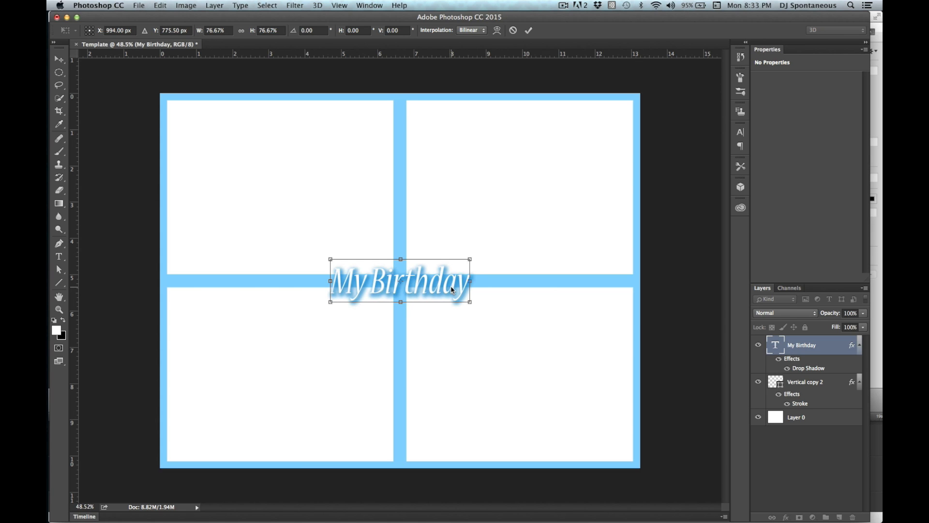
drag(470, 260, 446, 283)
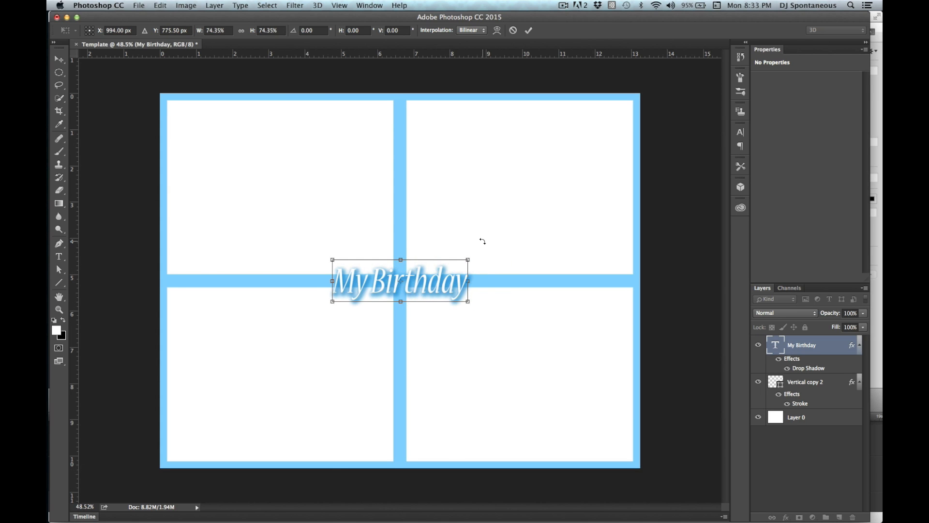
key(Return)
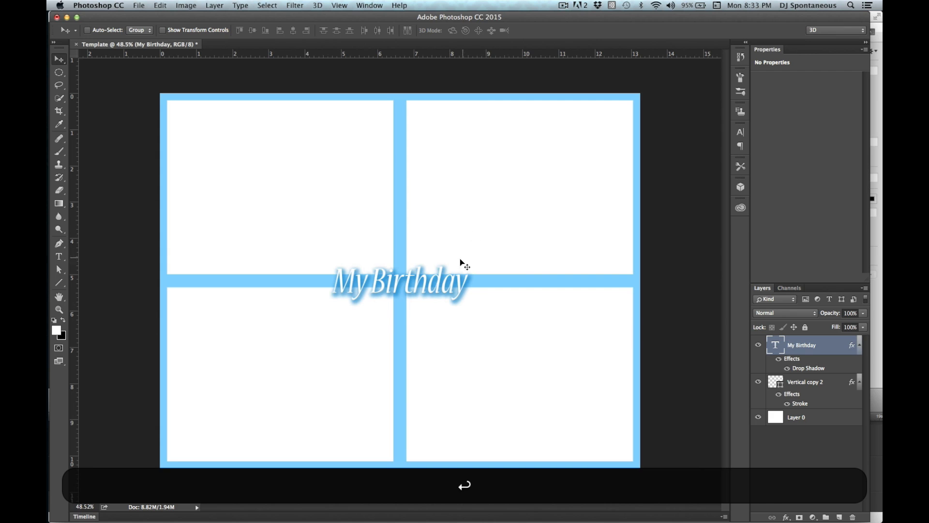
Duplicate the My Birthday text into the lower-right corner of the template and change the copy's wording to "Mywebsite.com".
alt+drag(426, 280, 592, 455)
click(59, 257)
click(593, 454)
key(shift+Down)
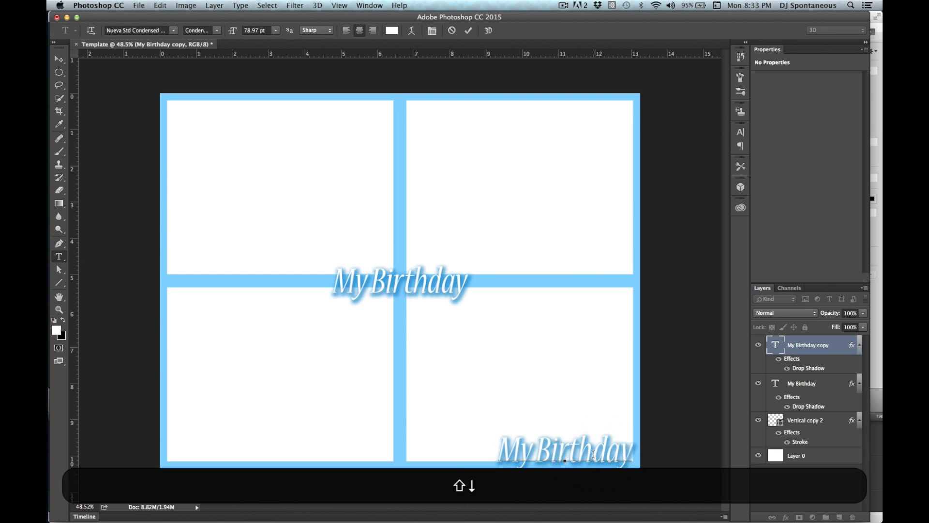
key(shift+Left)
key(shift+Left)
key(shift+Left)
key(shift+Left)
key(shift+Left)
key(shift+Left)
key(shift+Left)
key(shift+Left)
key(shift+Left)
key(shift+Left)
key(shift+Left)
key(shift+Right)
key(shift+Right)
key(shift+Right)
text(w)
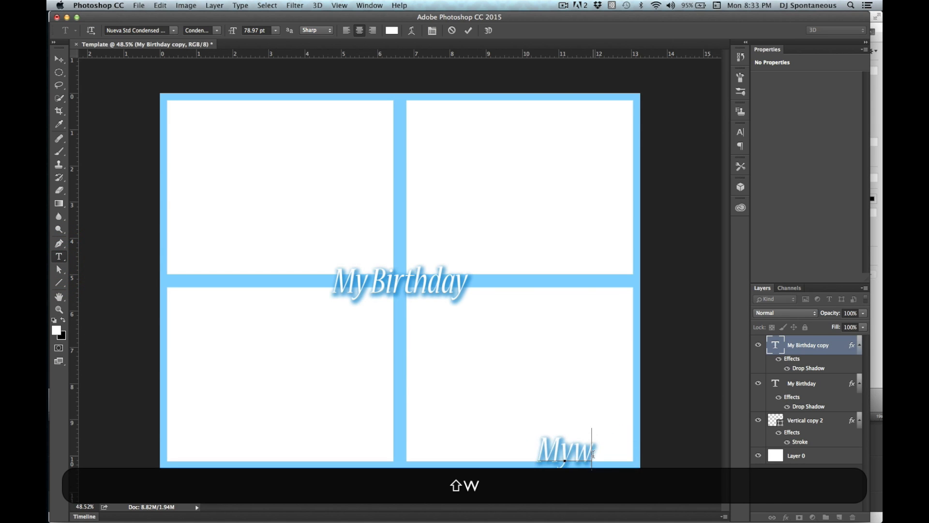
text(ebsite.com)
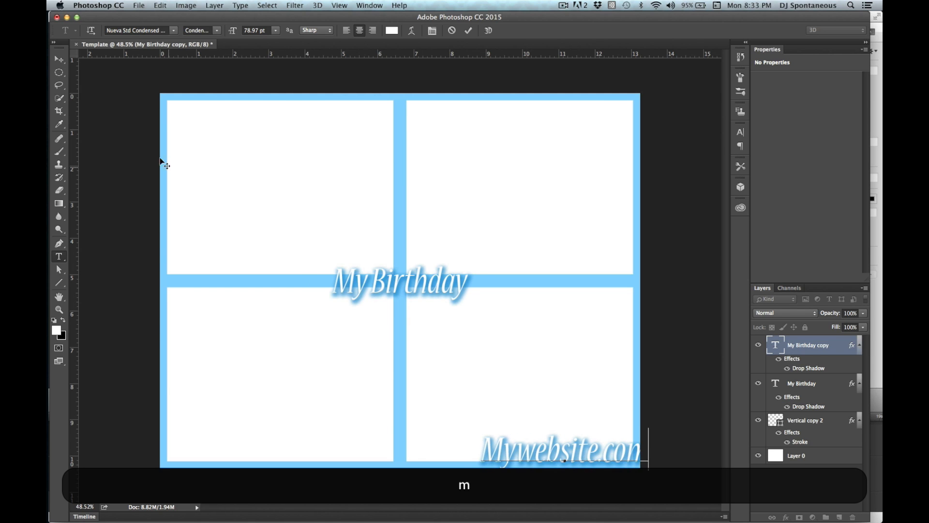
click(59, 59)
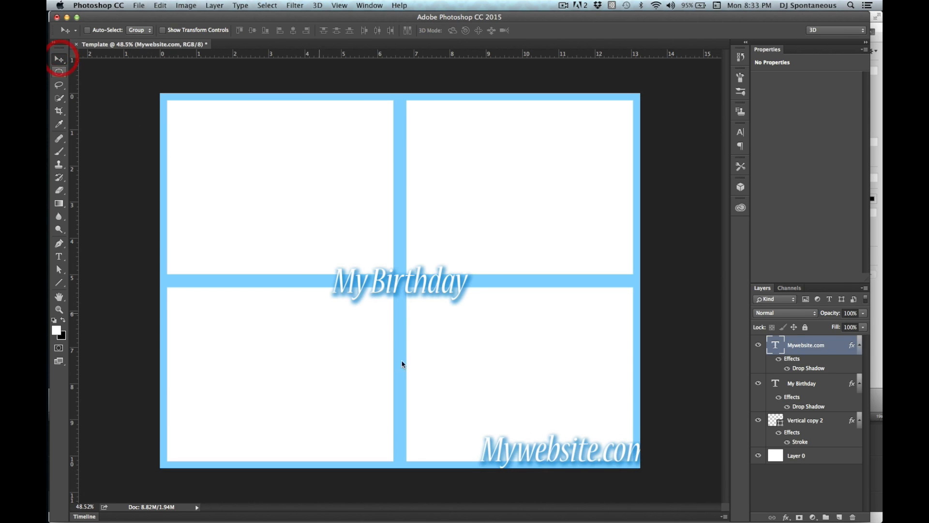
double_click(804, 369)
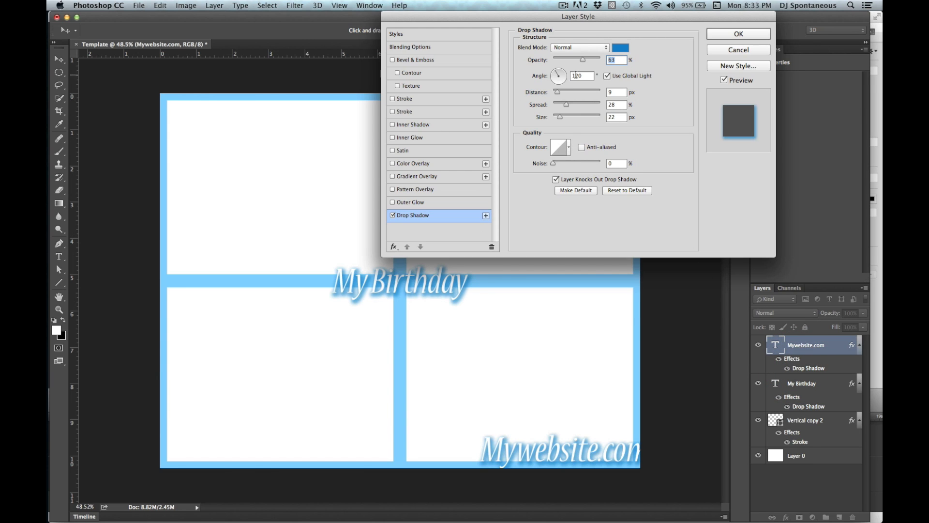
click(749, 38)
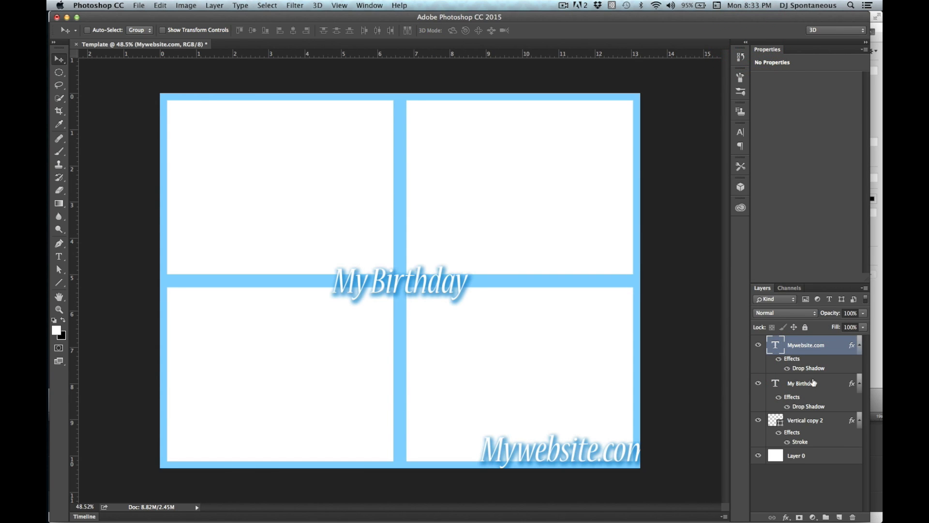
double_click(767, 345)
click(730, 35)
Add a color overlay to the Mywebsite.com text and change its drop shadow color to black.
double_click(799, 369)
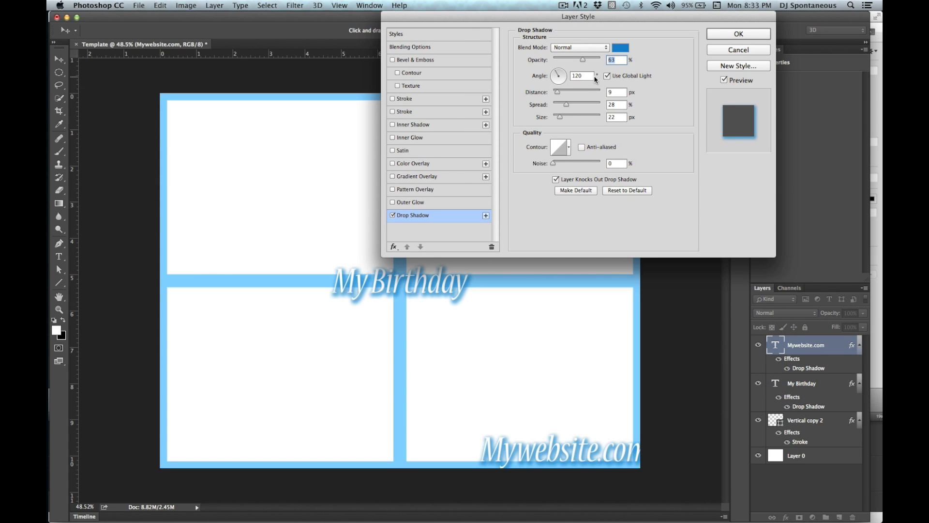
click(393, 164)
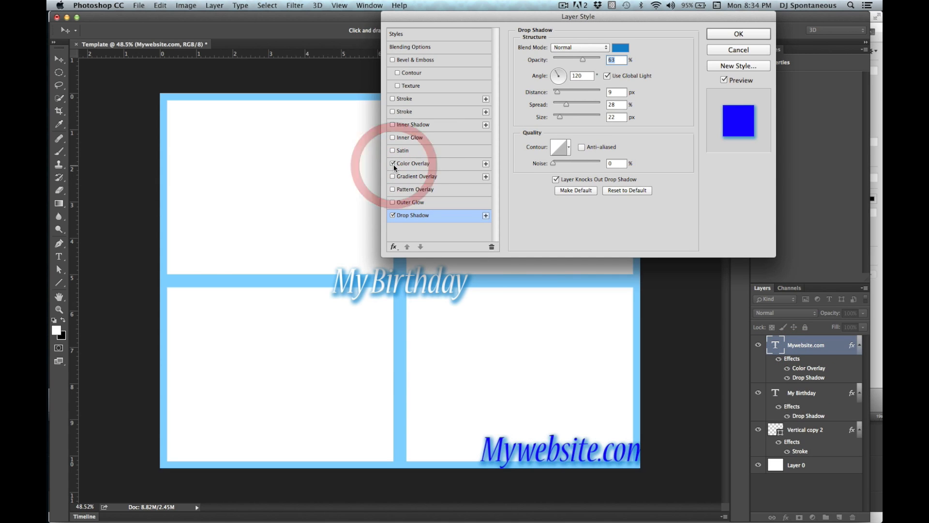
click(621, 47)
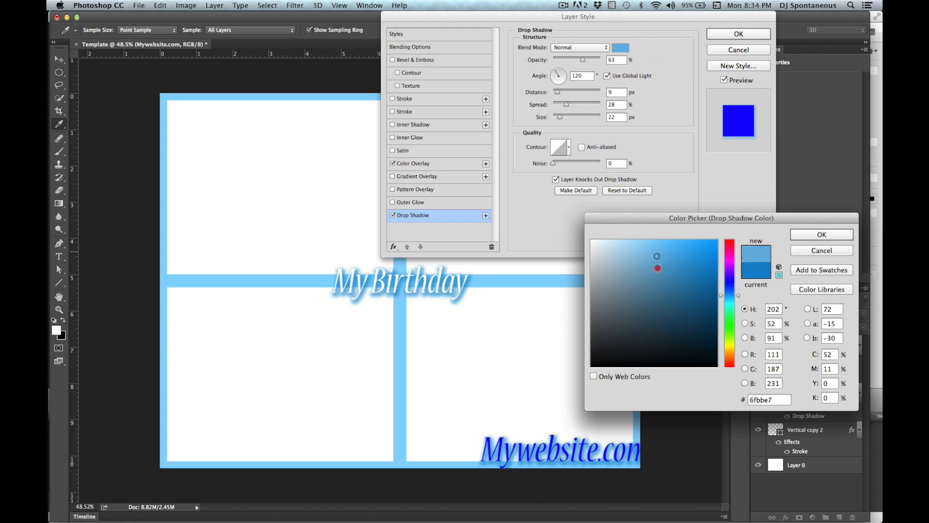
drag(711, 358, 732, 408)
click(822, 234)
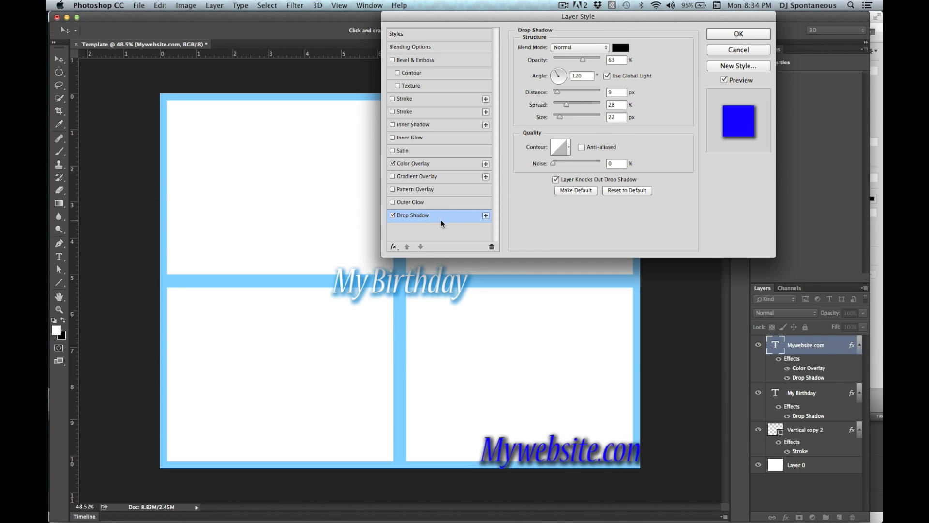
Turn off the Mywebsite.com text's drop shadow, set its color overlay to black (000000), and apply the layer style.
click(393, 215)
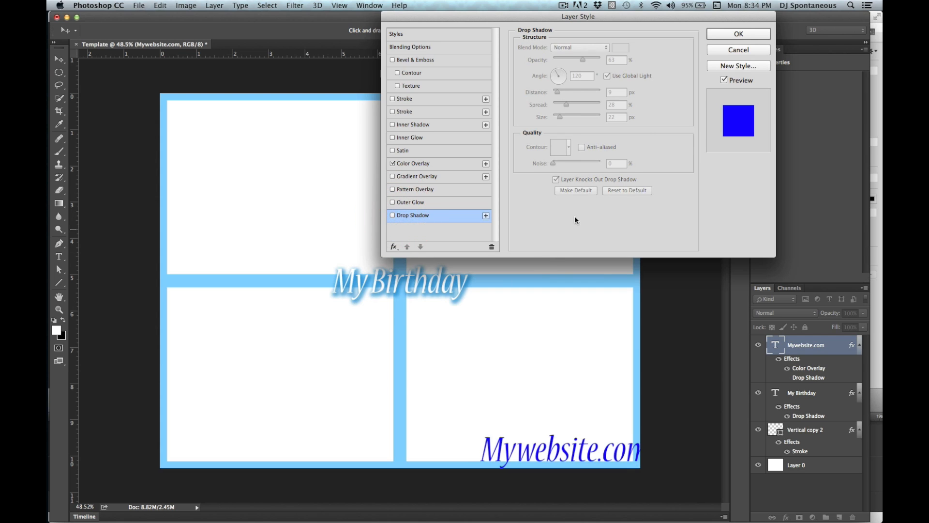
click(442, 163)
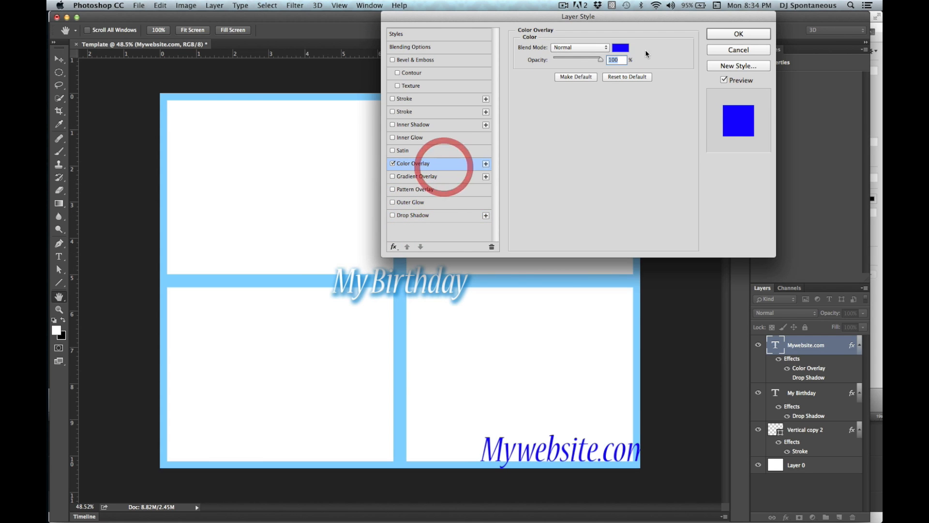
click(621, 47)
click(777, 432)
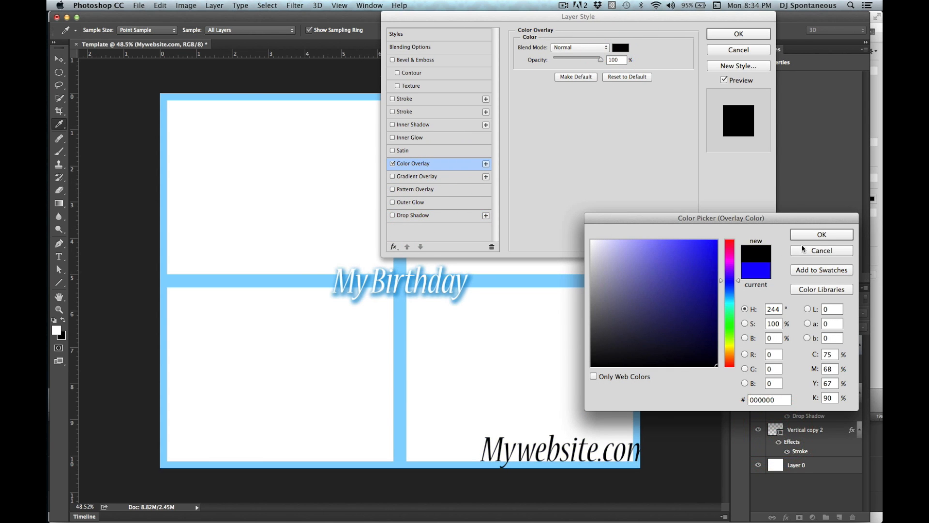
click(819, 235)
click(728, 30)
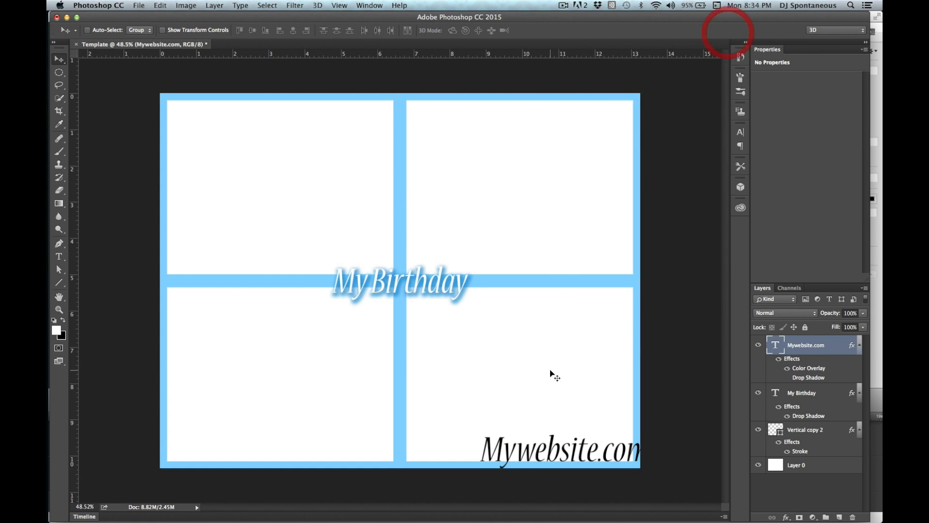
Scale the Mywebsite.com text down to less than half its size and nudge it into place over the frame's bottom edge.
key(super+t)
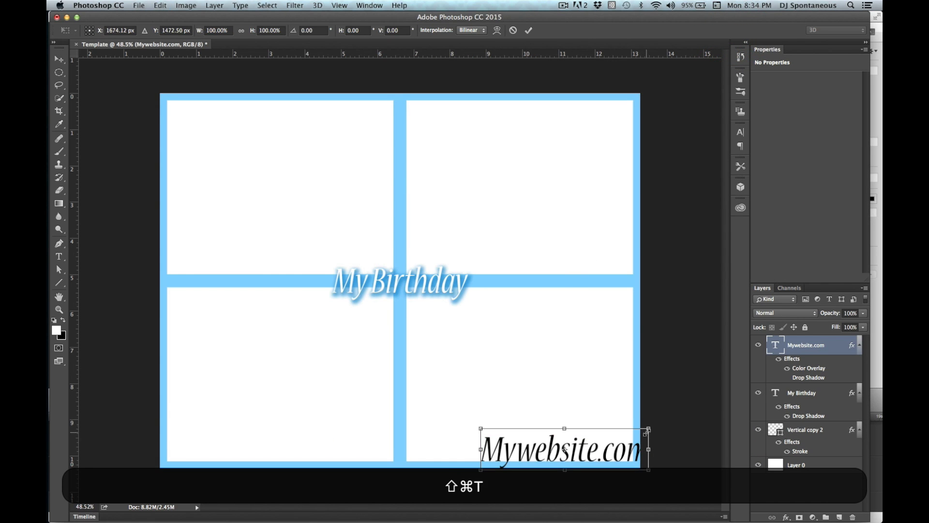
drag(649, 429, 538, 460)
key(shift+Return)
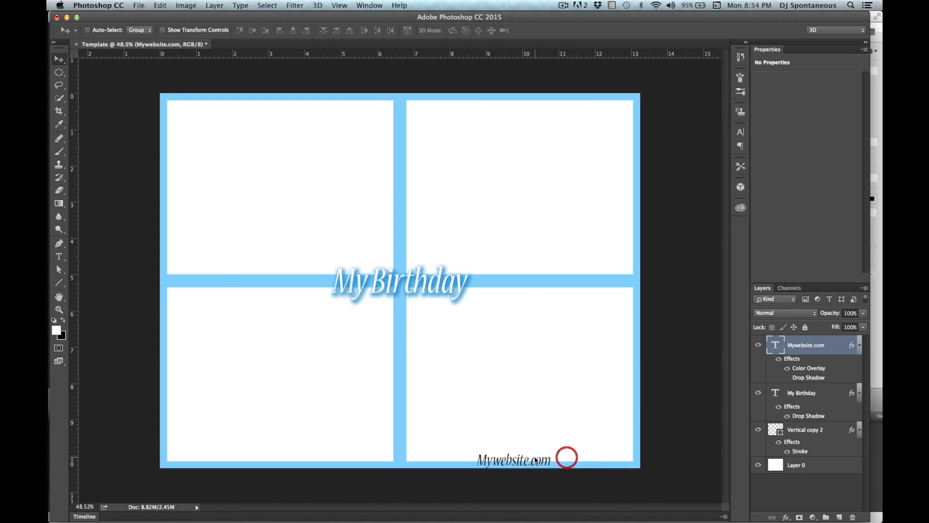
key(Up)
key(Right)
key(Right)
key(Left)
key(Right)
key(Down)
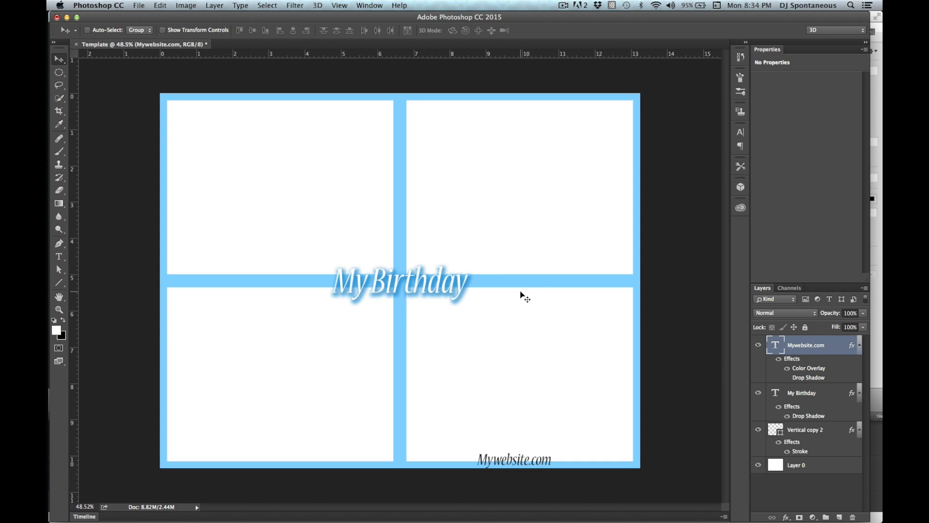
Hide the Mywebsite.com and My Birthday text layers so only the four-photo frame shows.
click(759, 394)
click(759, 345)
scroll(577, 354, down, 2)
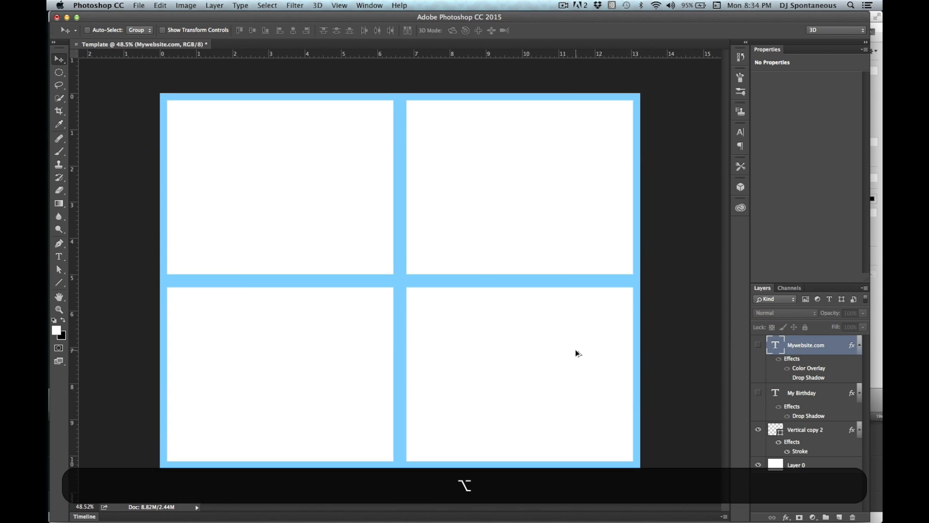
scroll(577, 353, up, 2)
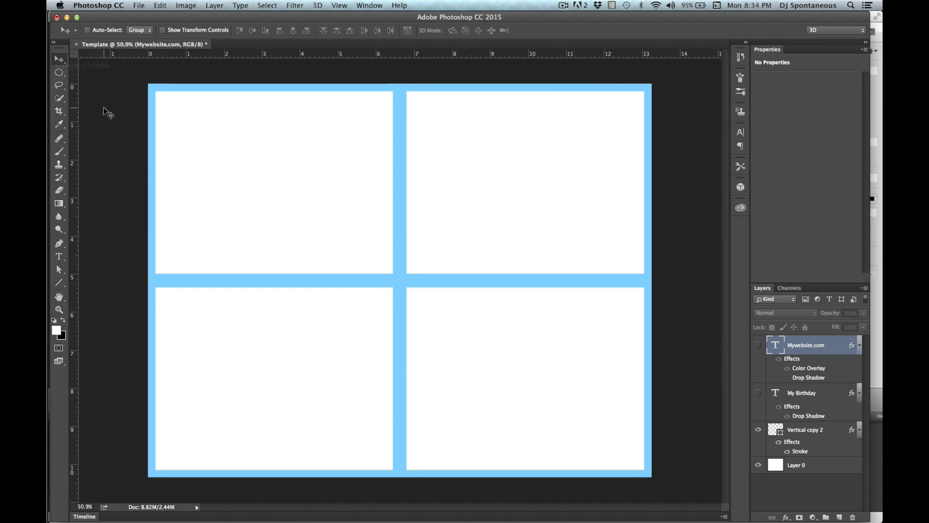
Add a new layer above the text layers and choose the 856 px ornamental upper-left corner brush.
click(63, 153)
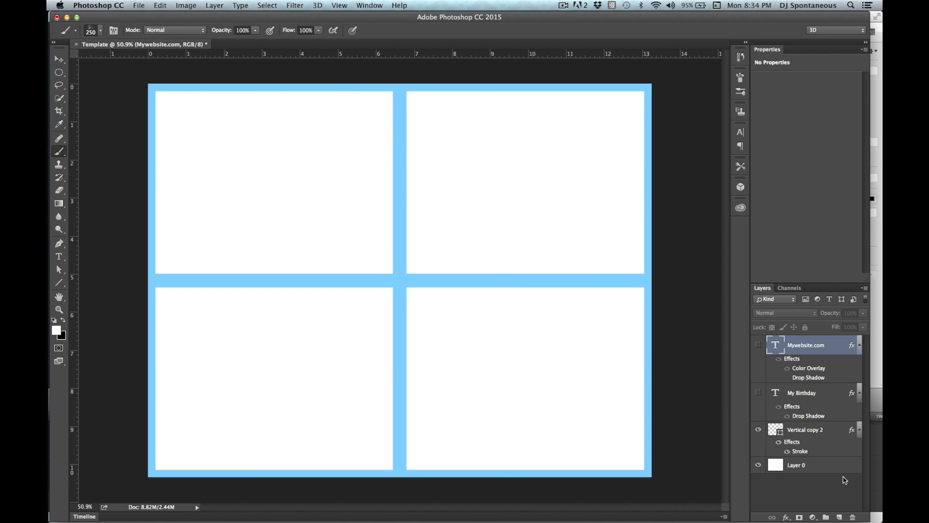
click(842, 517)
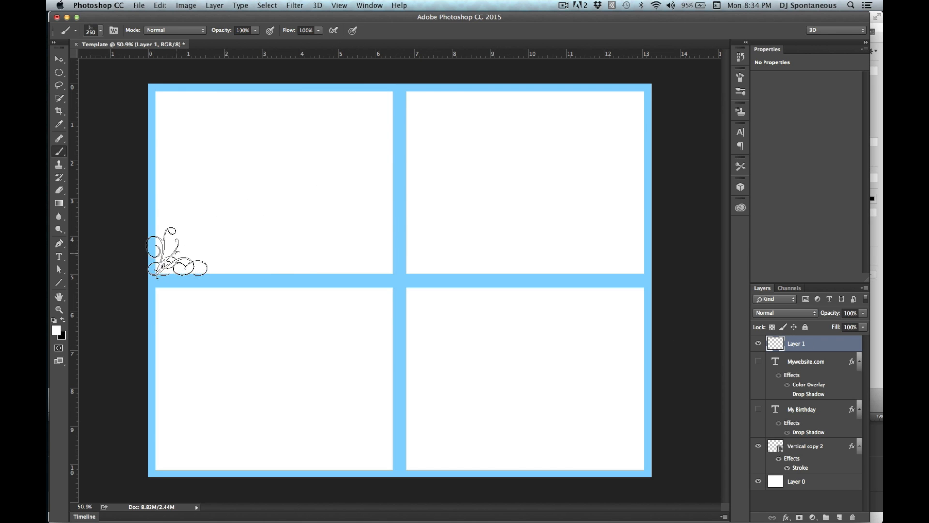
click(100, 31)
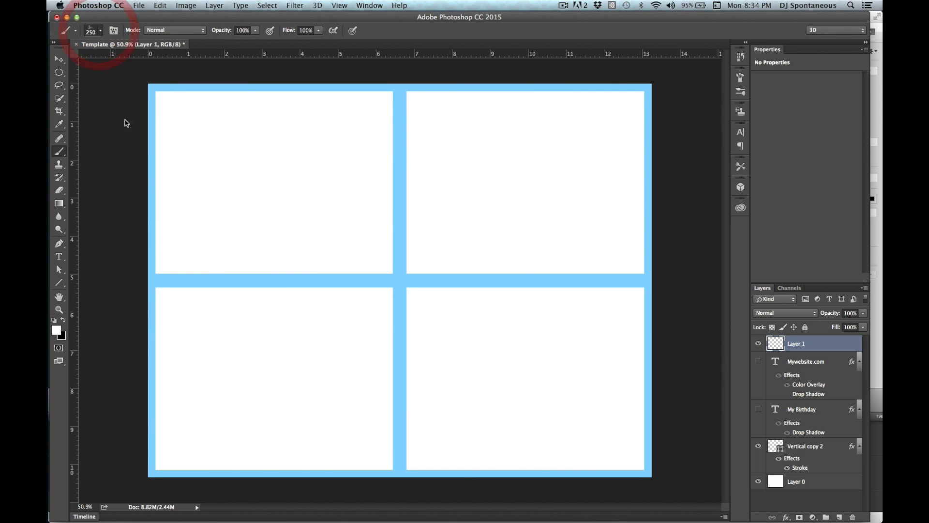
scroll(274, 214, down, 6)
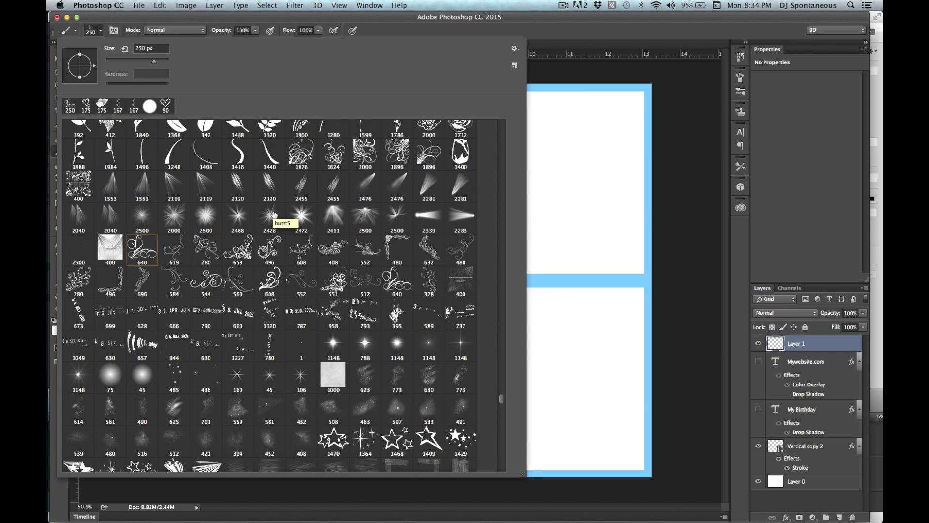
scroll(304, 234, down, 3)
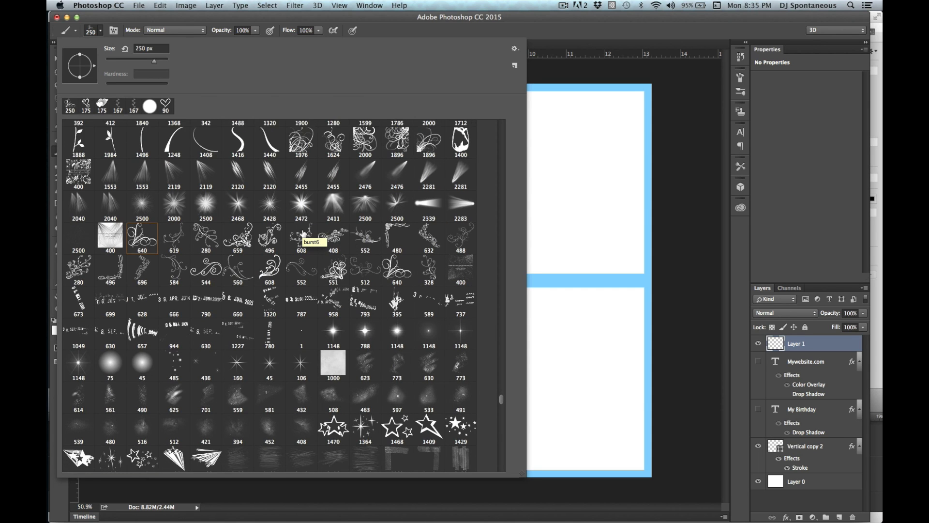
scroll(303, 234, down, 3)
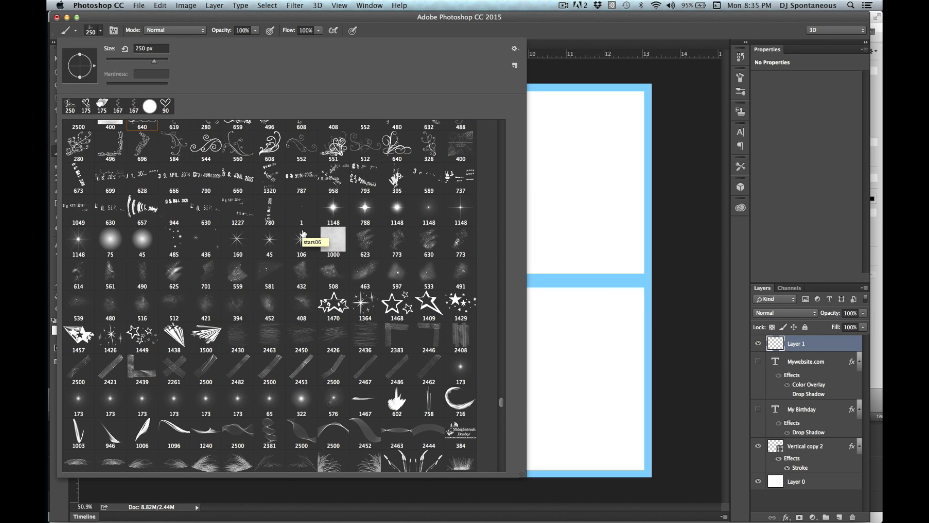
scroll(304, 234, down, 9)
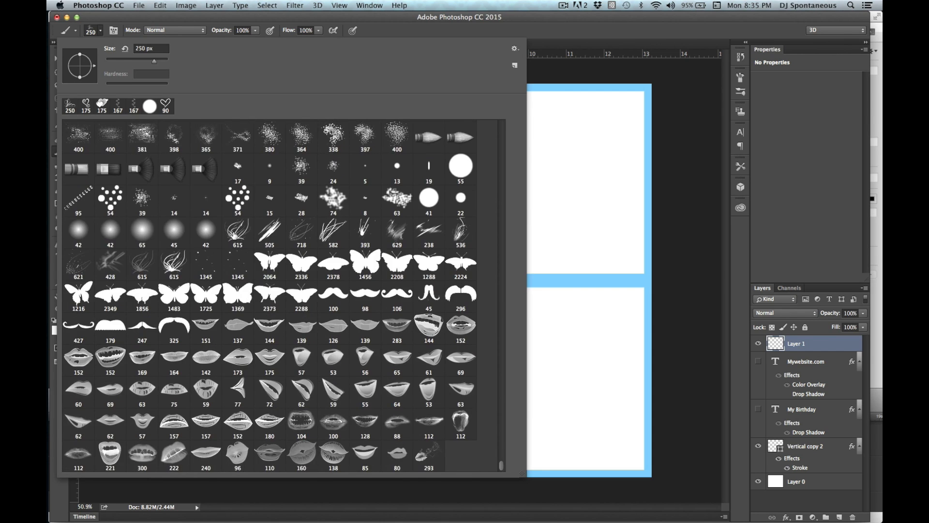
scroll(234, 235, up, 15)
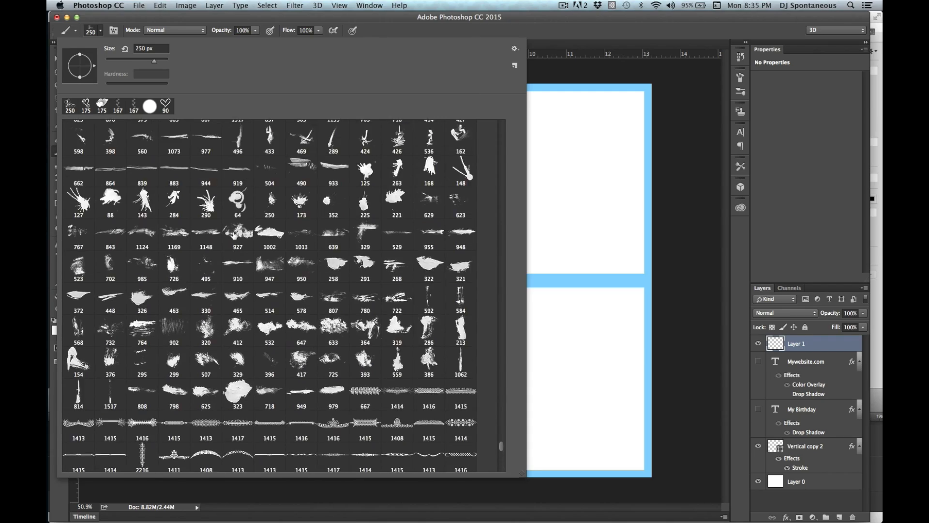
scroll(233, 236, up, 15)
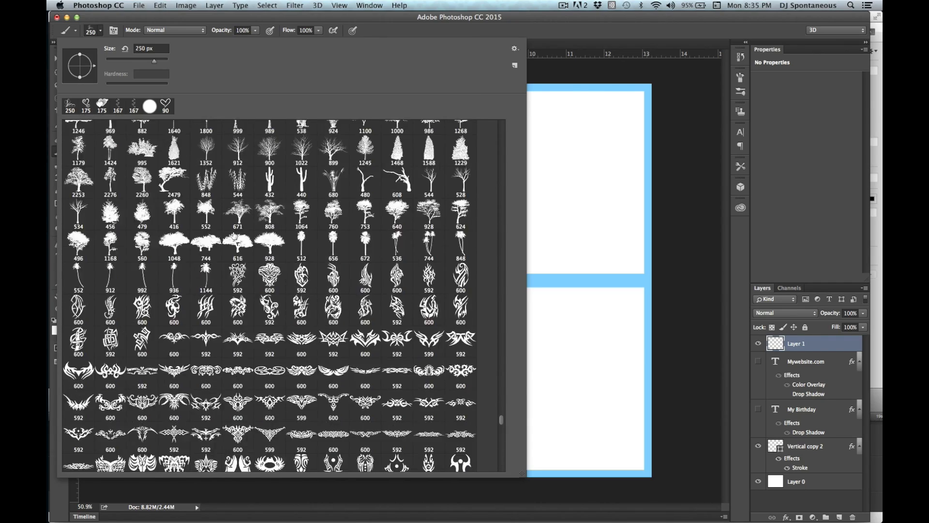
scroll(234, 236, up, 6)
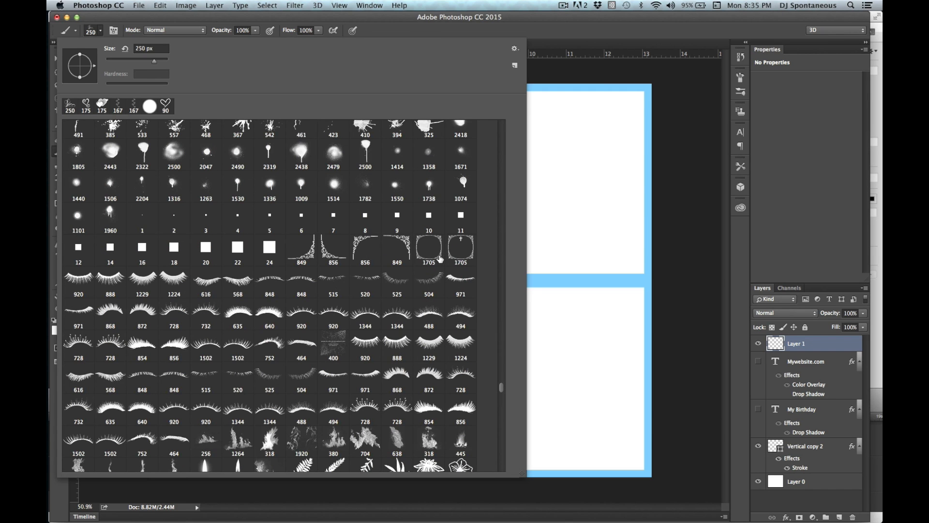
click(363, 245)
click(101, 31)
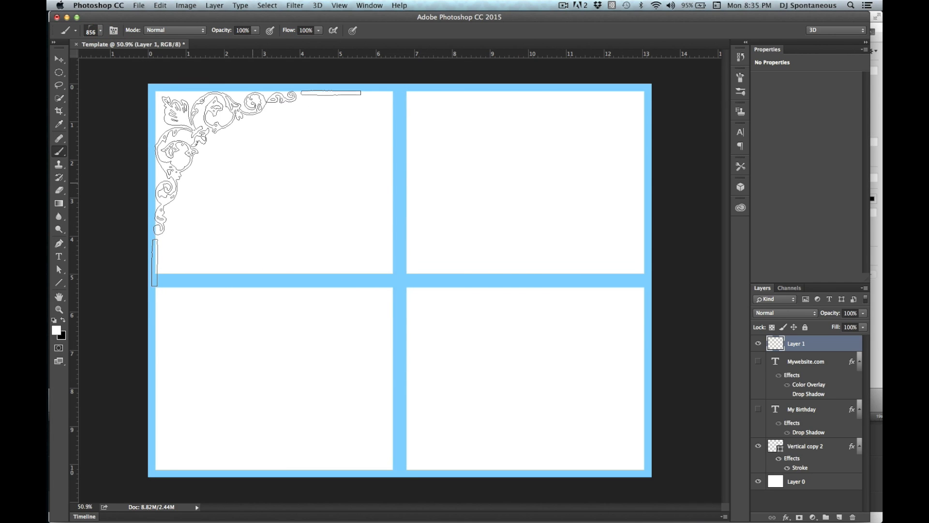
Reduce the ornamental corner brush to 500 px and set the foreground color to black (000000).
key(bracketleft)
key(bracketleft)
key(bracketleft)
key(bracketleft)
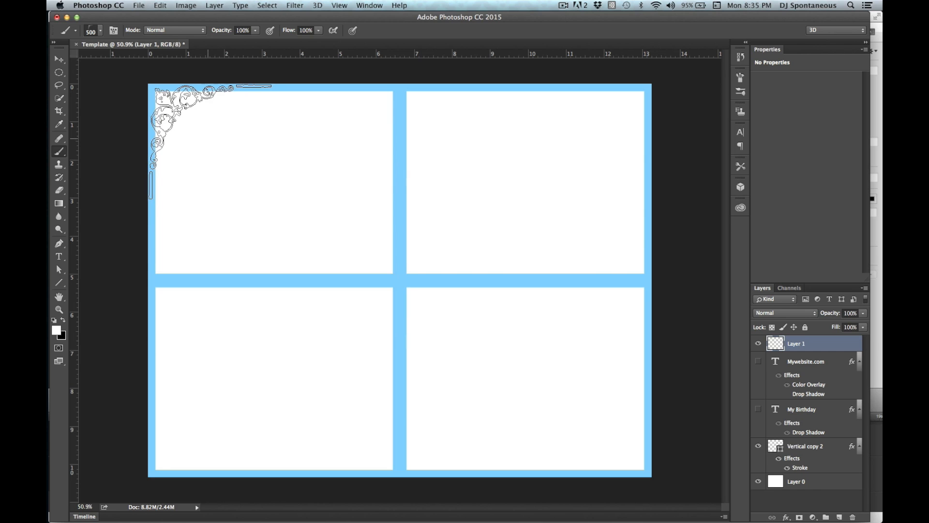
click(57, 330)
drag(676, 322, 747, 408)
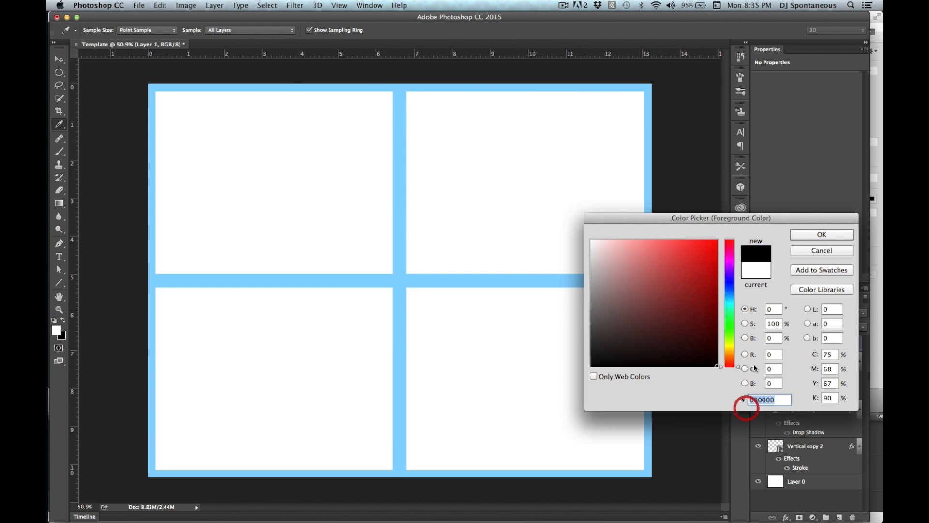
click(821, 235)
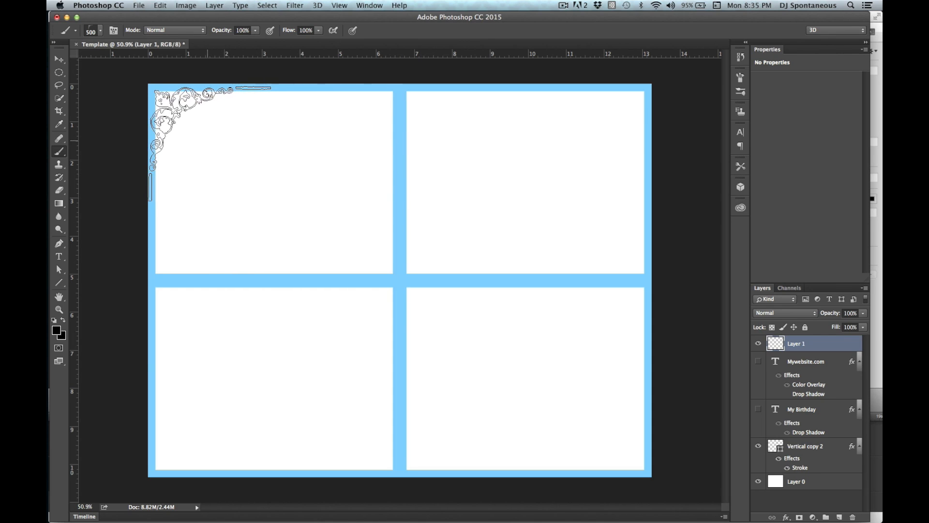
Stamp the black ornament once over the frame's upper-left corner and undo the stamp.
click(209, 144)
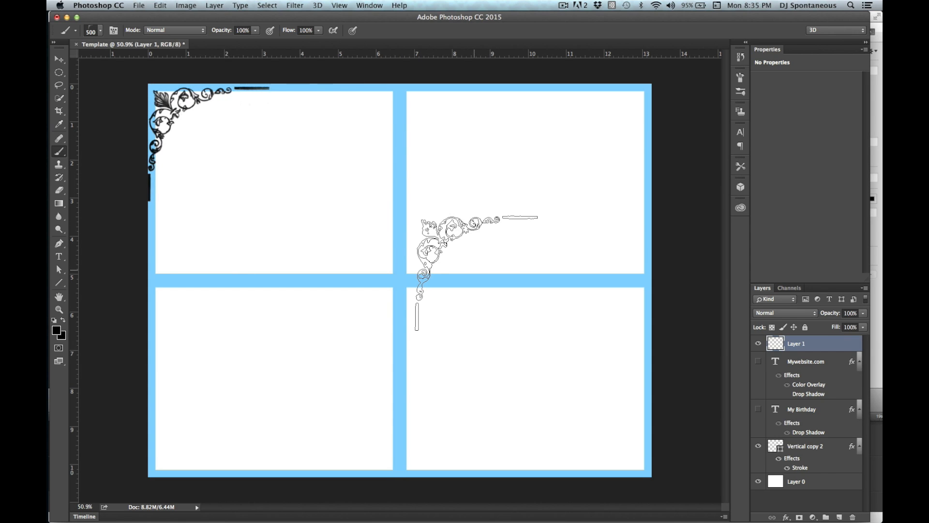
key(super+z)
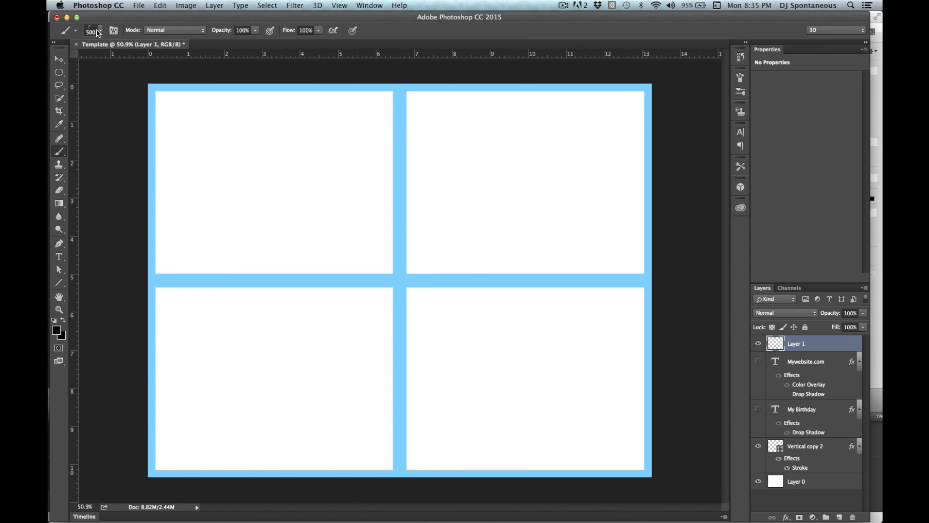
Browse the brush preset library above the ornamental corner brushes to see which kinds of brushes are installed.
click(92, 31)
scroll(268, 318, up, 10)
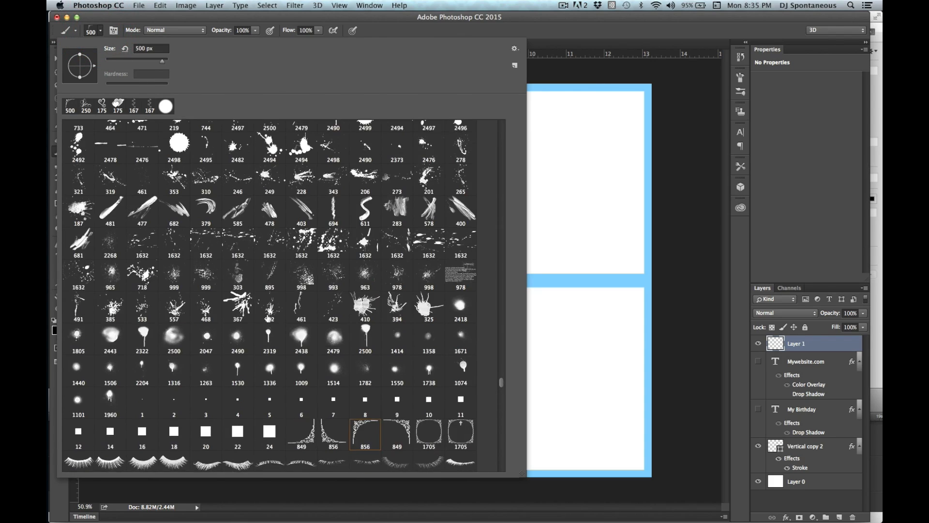
scroll(272, 286, up, 15)
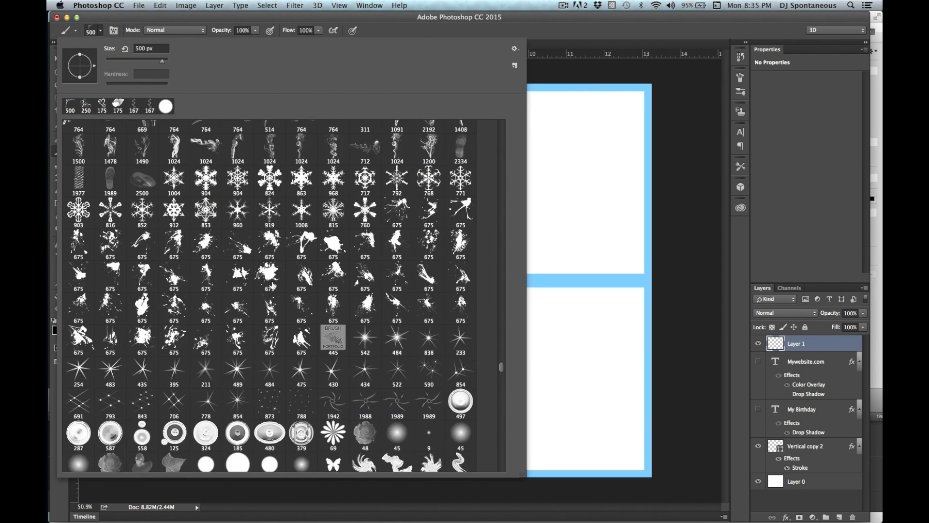
scroll(272, 286, up, 15)
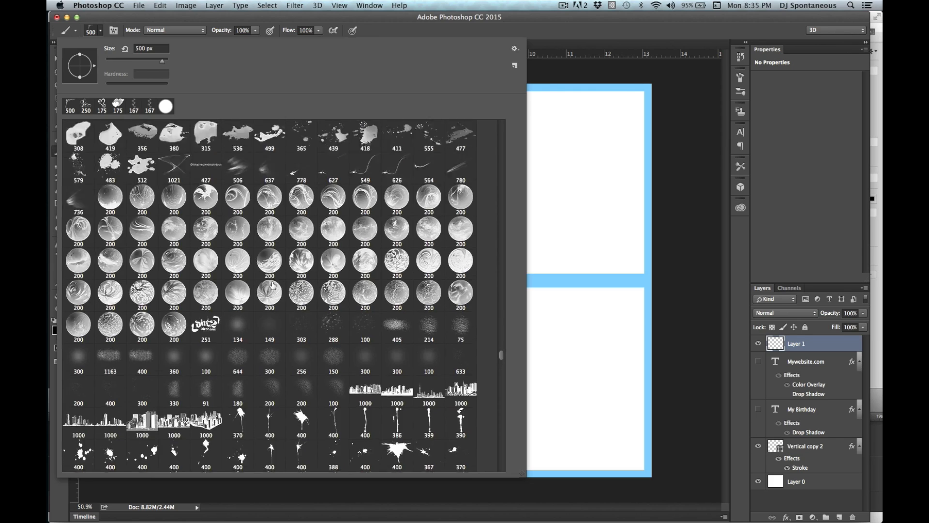
scroll(272, 287, up, 15)
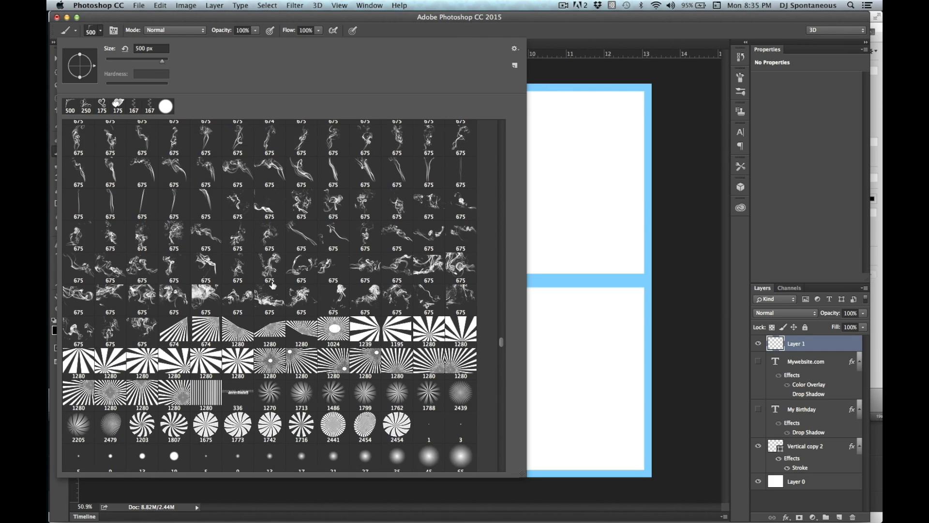
scroll(272, 286, up, 3)
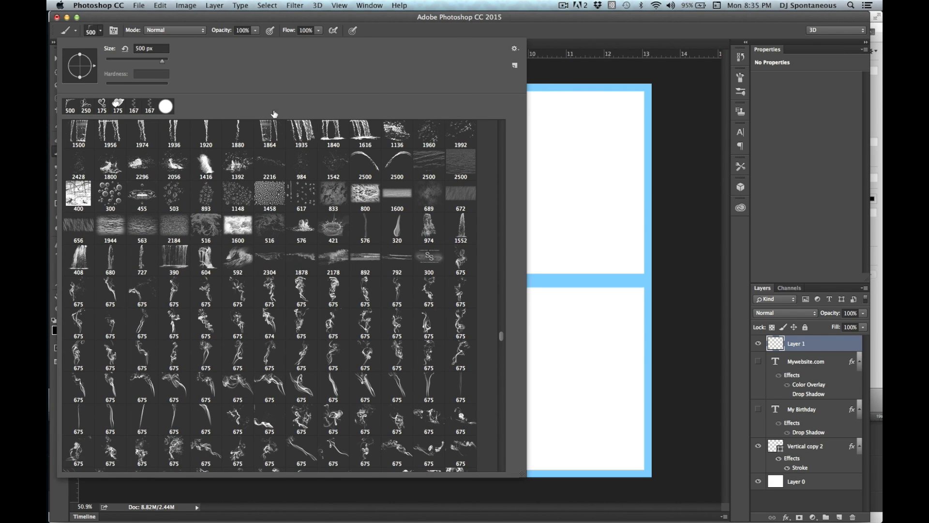
click(102, 32)
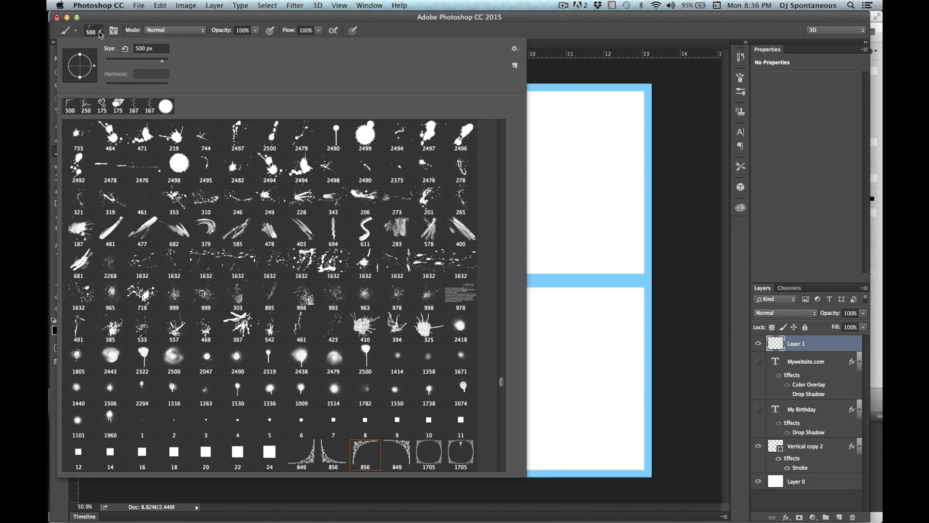
click(101, 34)
Switch to Safari, open Google and search for "car psd".
click(71, 50)
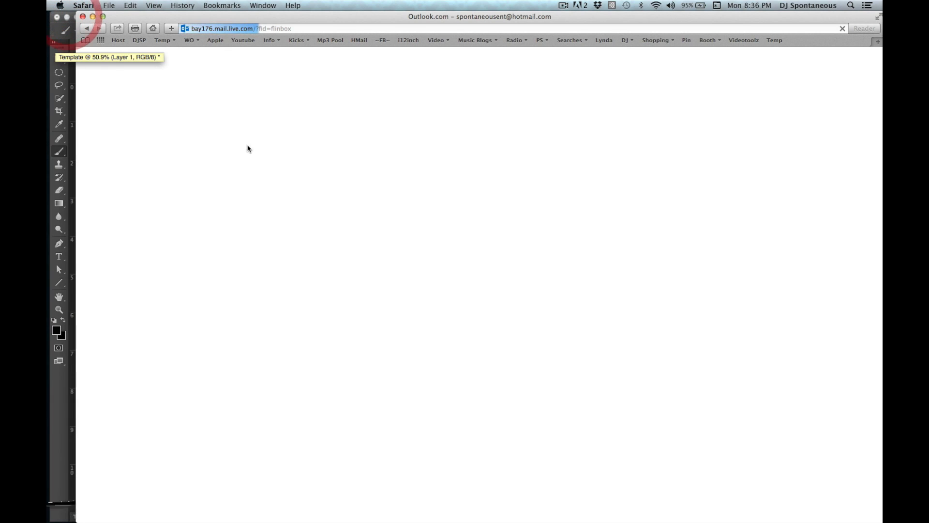
click(153, 28)
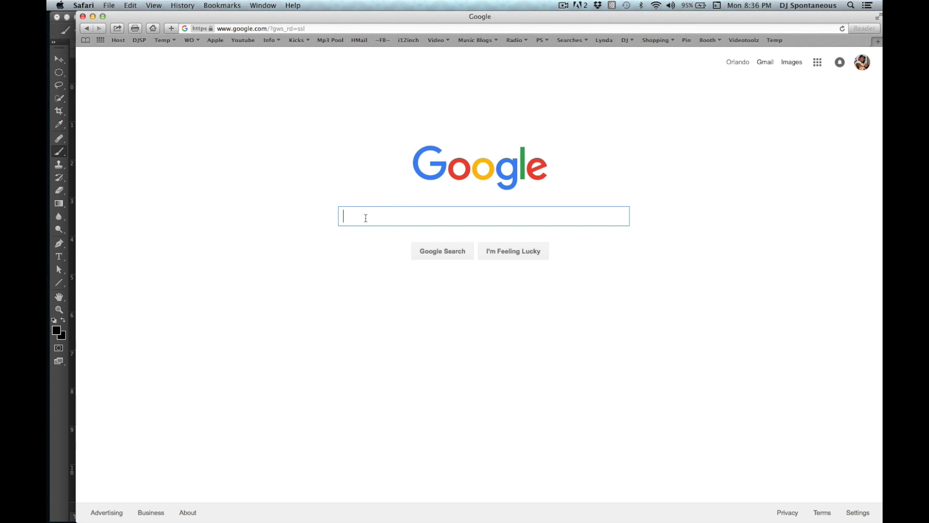
text(car psd)
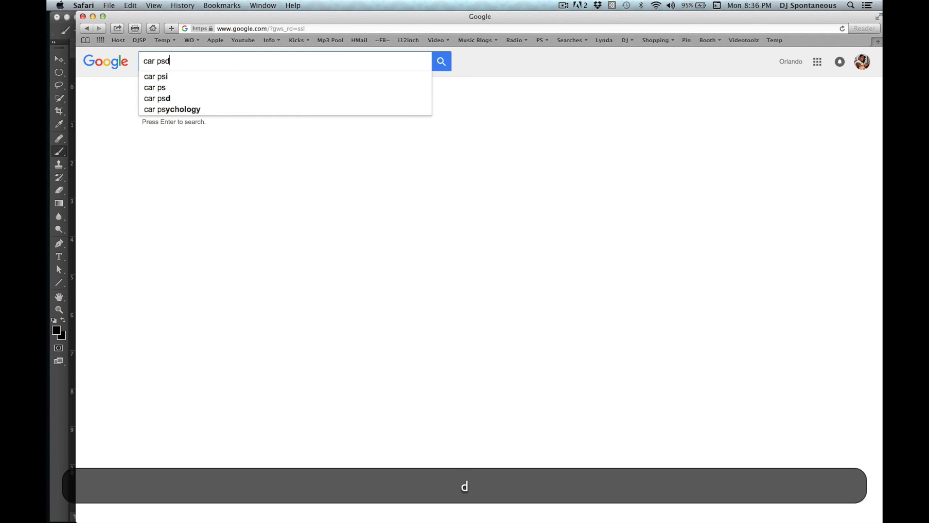
key(Return)
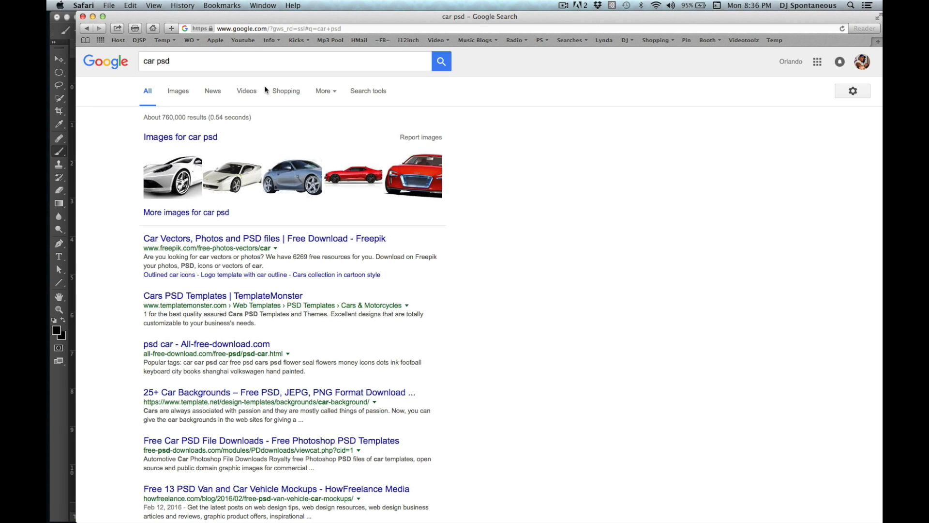
Open the Freepik car vectors, photos and PSD files result and look through its car graphics.
click(313, 239)
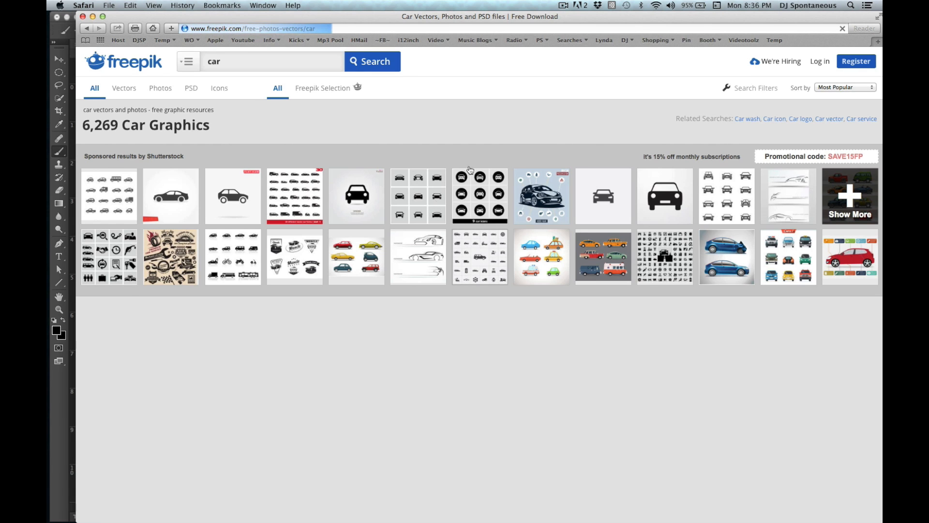
scroll(415, 179, down, 10)
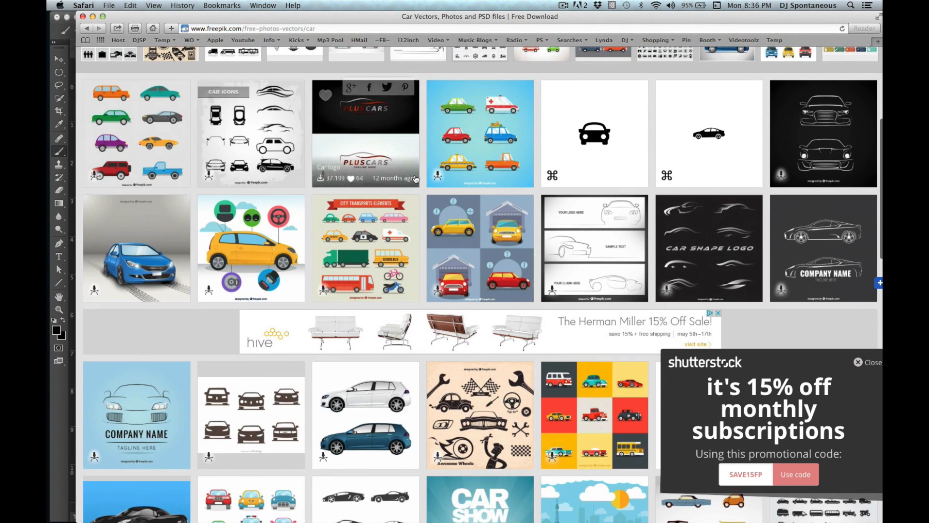
scroll(455, 203, up, 1)
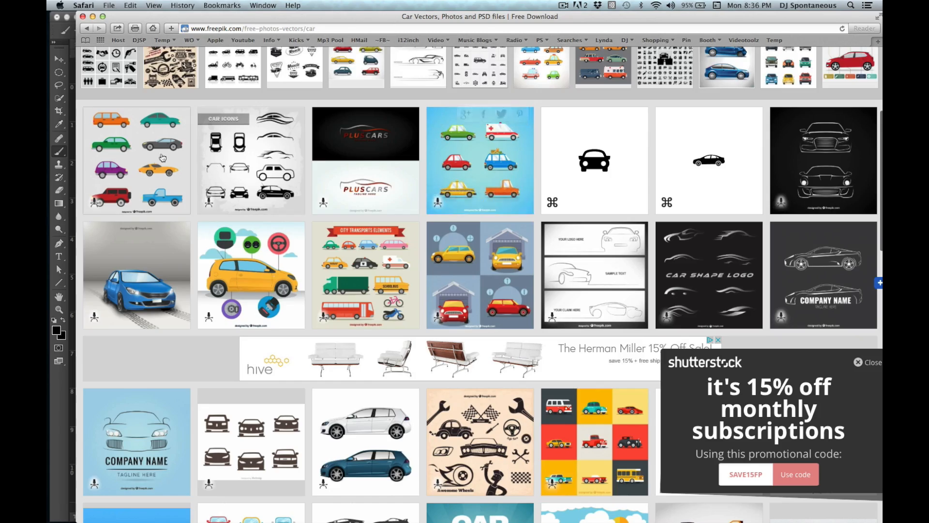
scroll(156, 158, down, 2)
scroll(290, 194, up, 5)
scroll(481, 230, down, 15)
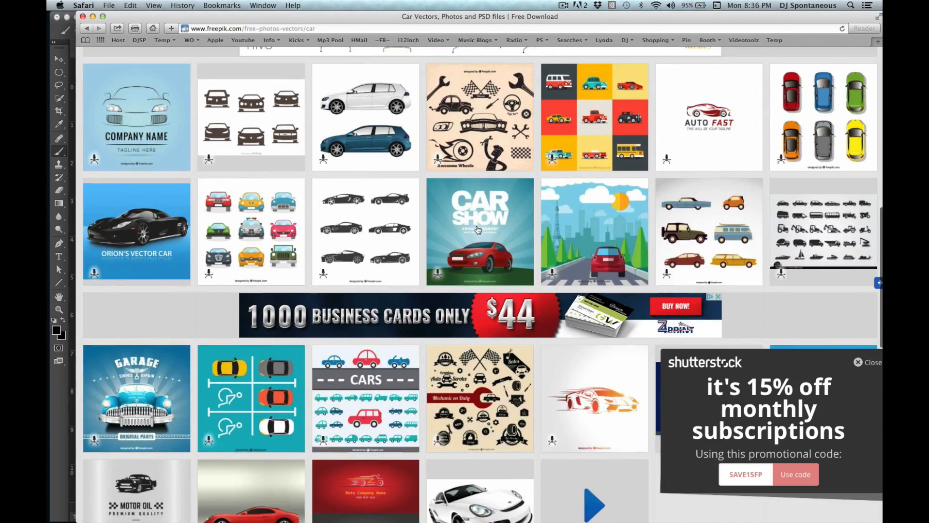
scroll(481, 230, down, 2)
scroll(388, 194, up, 12)
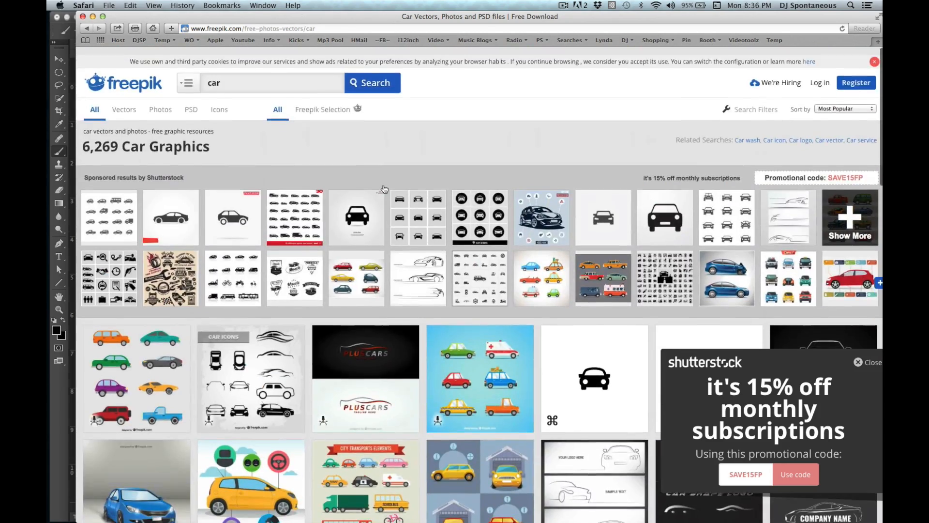
Return to the Google results, show the image results and open the first silver sports car picture at full size.
click(86, 28)
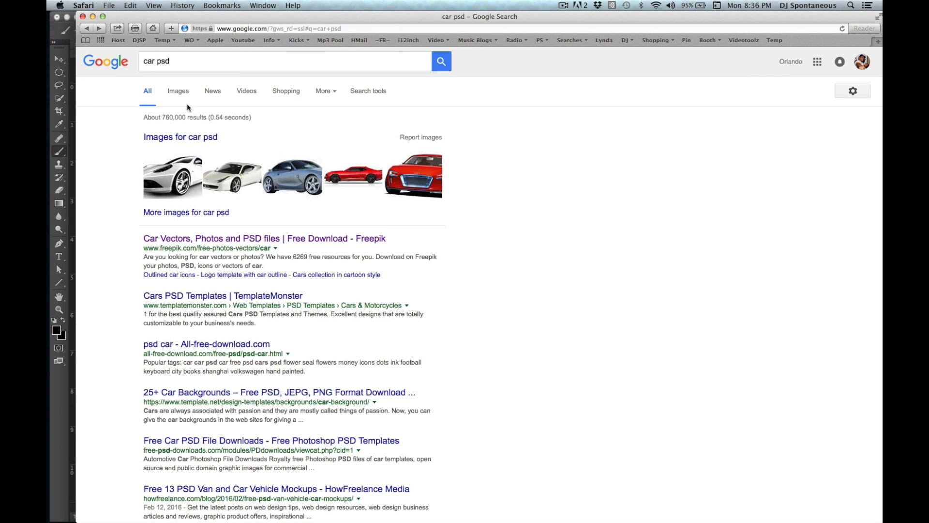
click(182, 91)
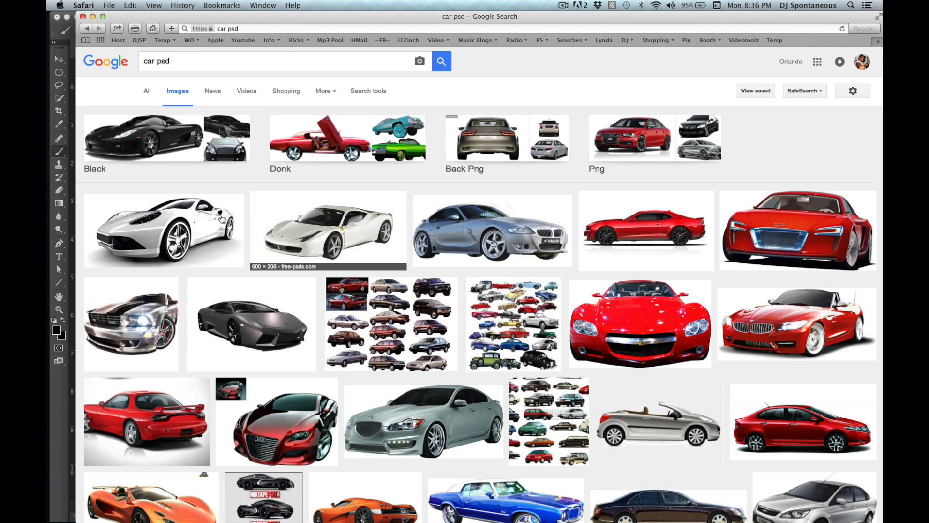
click(185, 221)
click(674, 275)
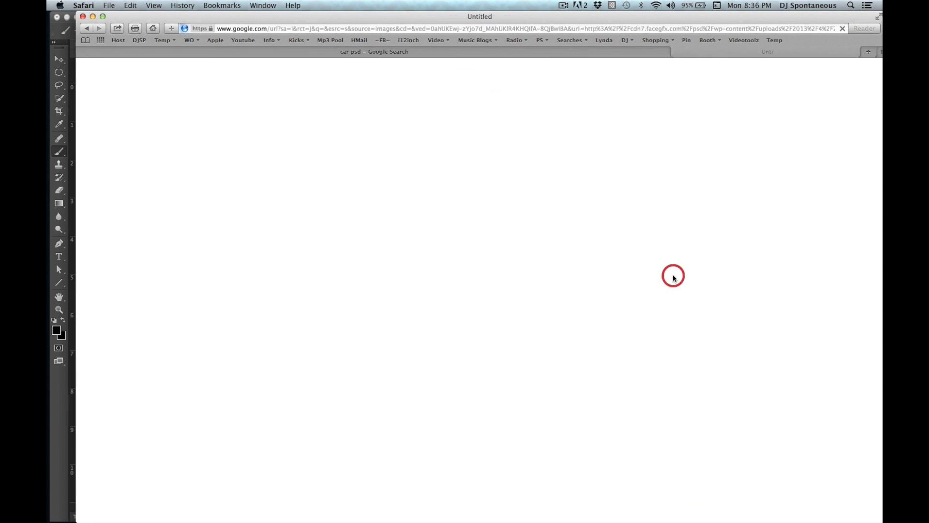
Save the silver sports car image to Downloads, close its tab and minimize the browser window.
right_click(492, 123)
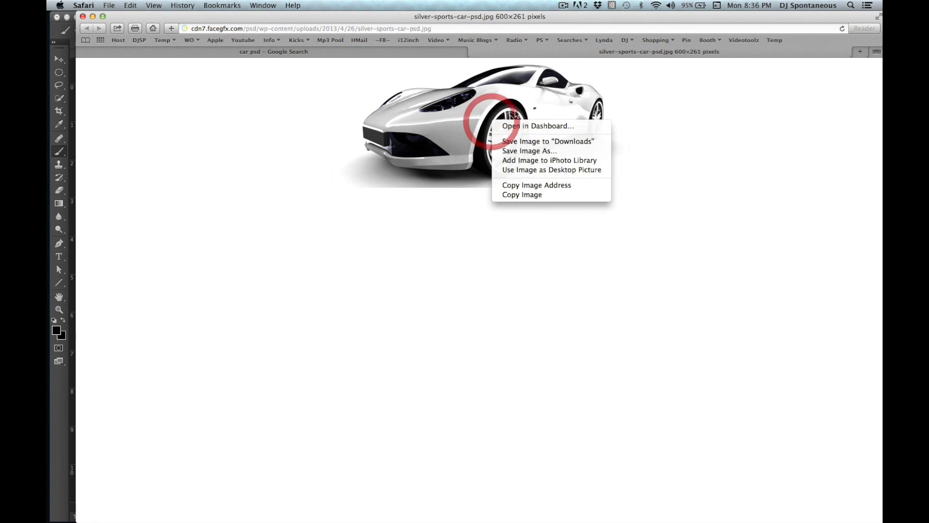
click(521, 145)
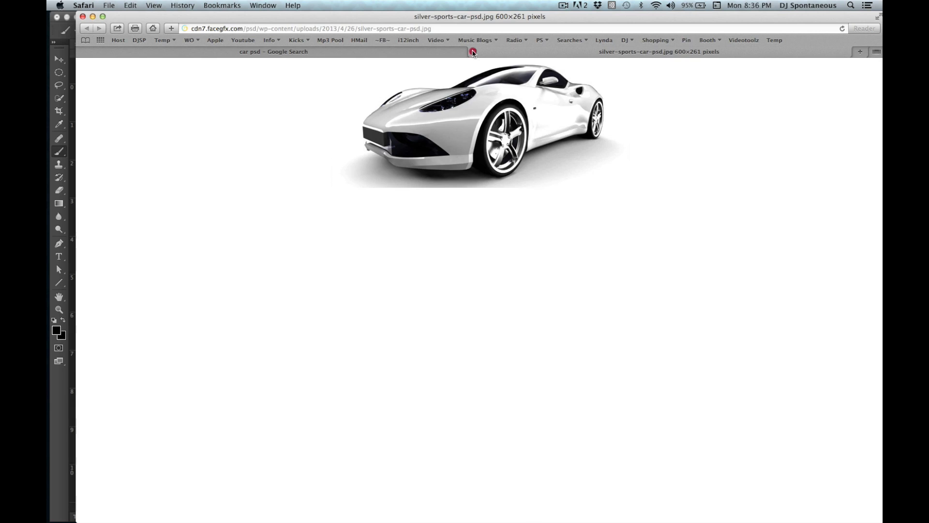
click(473, 53)
click(92, 17)
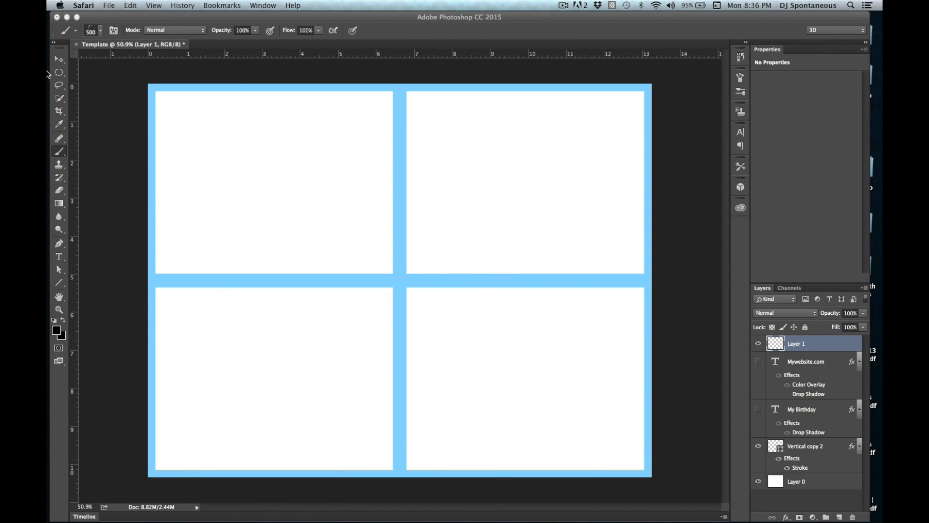
Place silver-sports-car-psd.jpg from the Downloads folder into the center of the Photoshop template at its original size, keeping it a smart object.
mouse_move(48, 73)
click(60, 30)
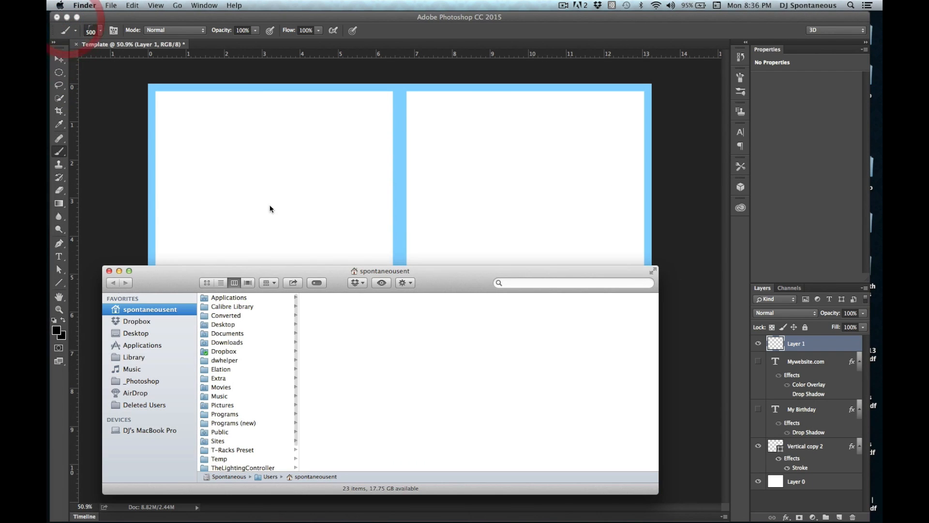
click(246, 342)
drag(349, 298, 467, 238)
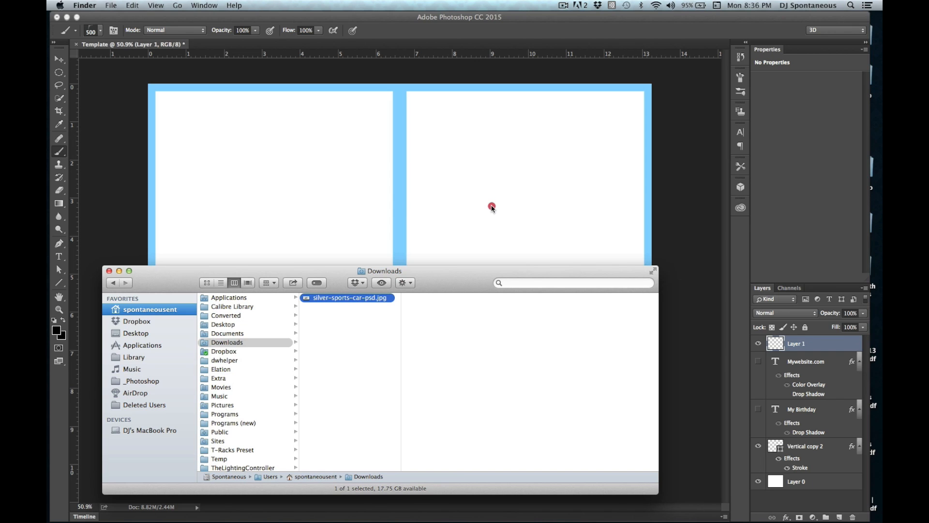
drag(492, 208, 491, 208)
drag(349, 298, 437, 214)
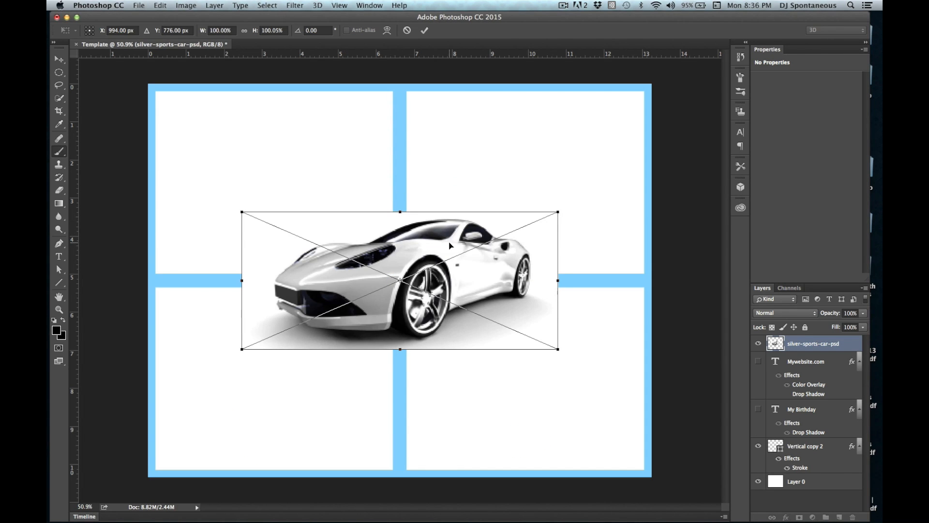
key(Return)
click(480, 225)
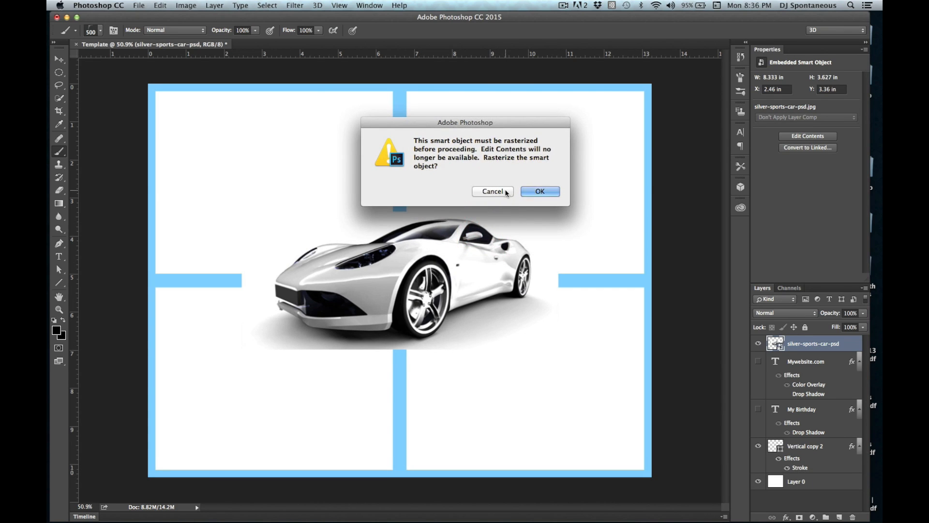
click(506, 191)
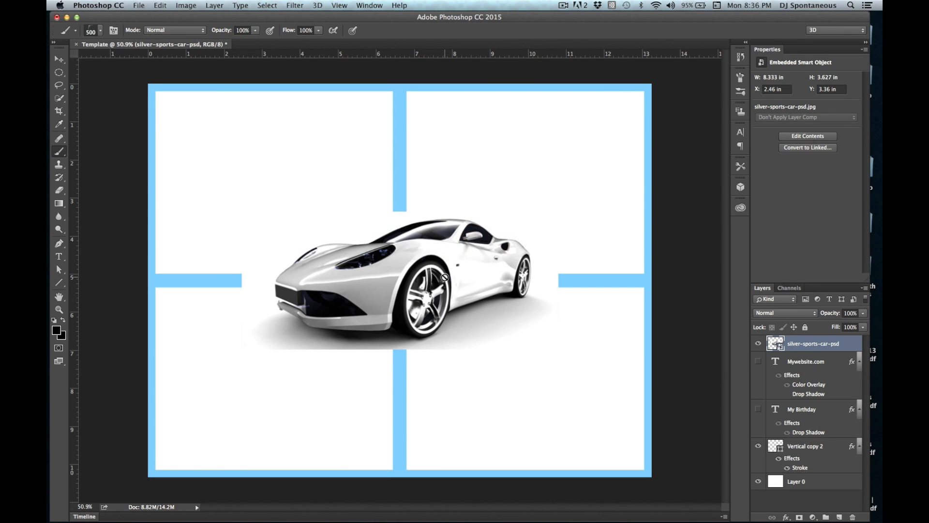
Set the silver-sports-car-psd layer's blend mode to Multiply.
click(814, 315)
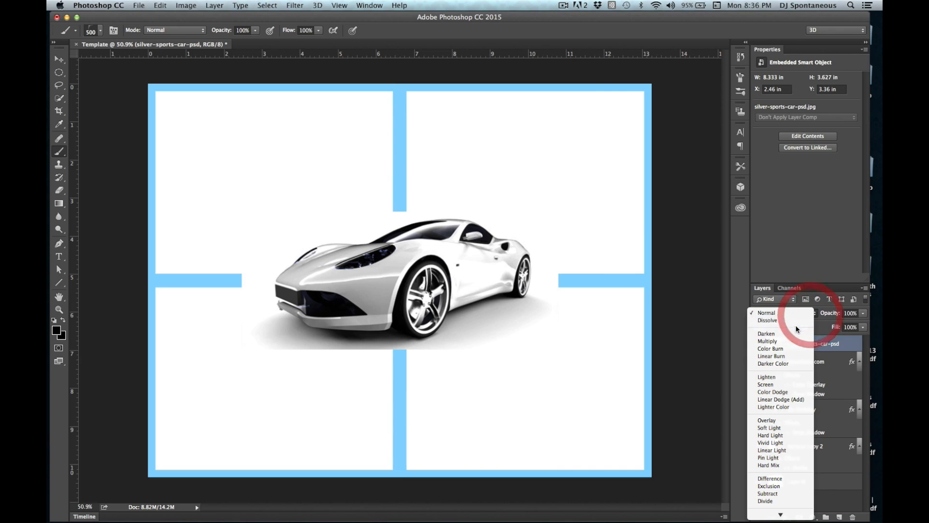
click(793, 342)
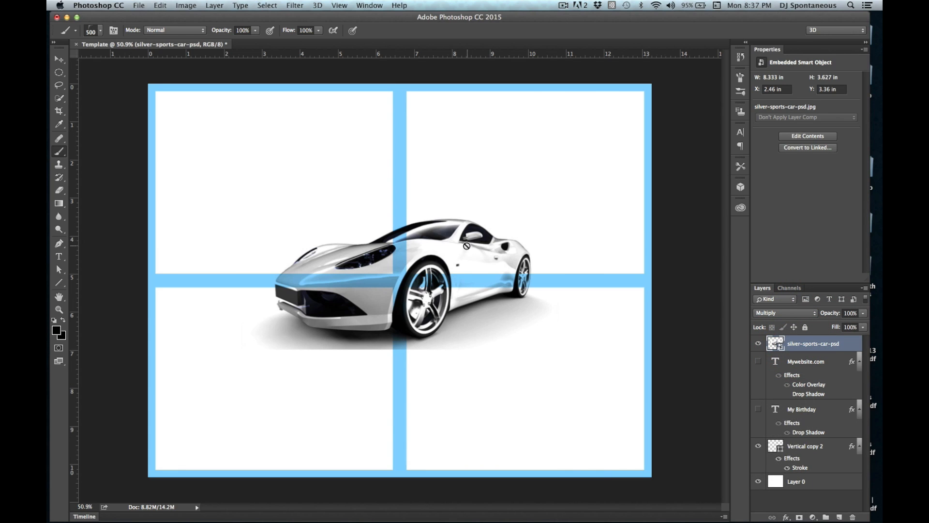
Scale the silver sports car down to about 7.65 × 3.33 in and move it slightly above the template's center.
click(59, 59)
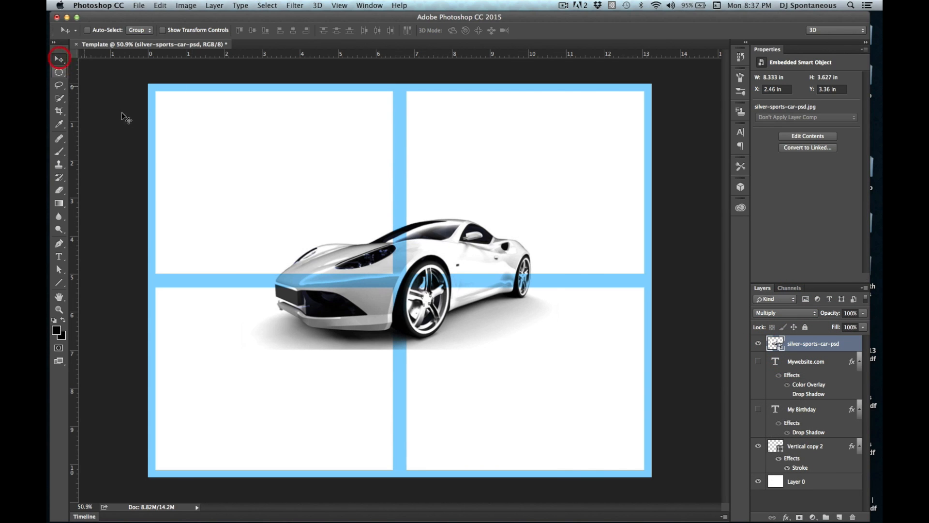
mouse_move(401, 259)
mouse_down()
mouse_move(438, 275)
mouse_move(552, 430)
mouse_move(591, 432)
mouse_move(559, 437)
mouse_move(557, 261)
mouse_move(370, 227)
mouse_move(391, 259)
mouse_up()
key(super+t)
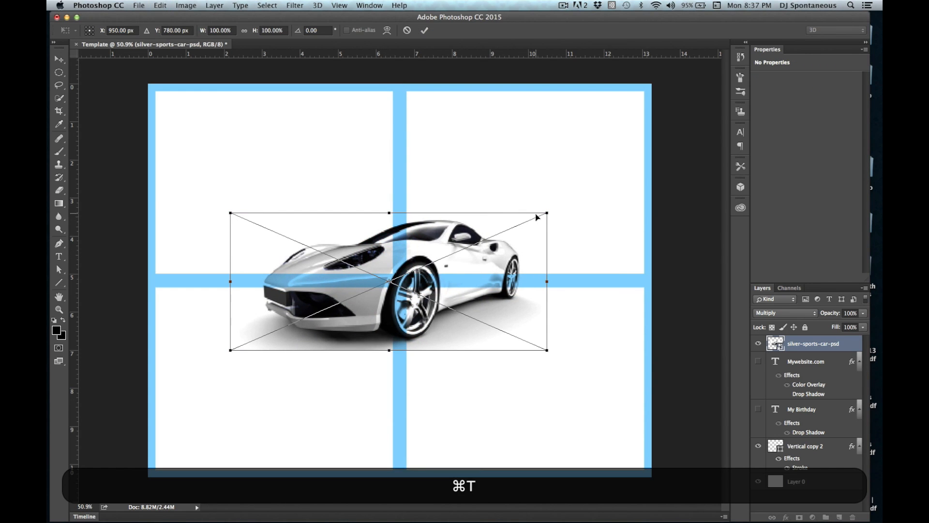
mouse_move(544, 216)
mouse_down()
mouse_move(541, 208)
mouse_move(536, 224)
mouse_up()
key(Return)
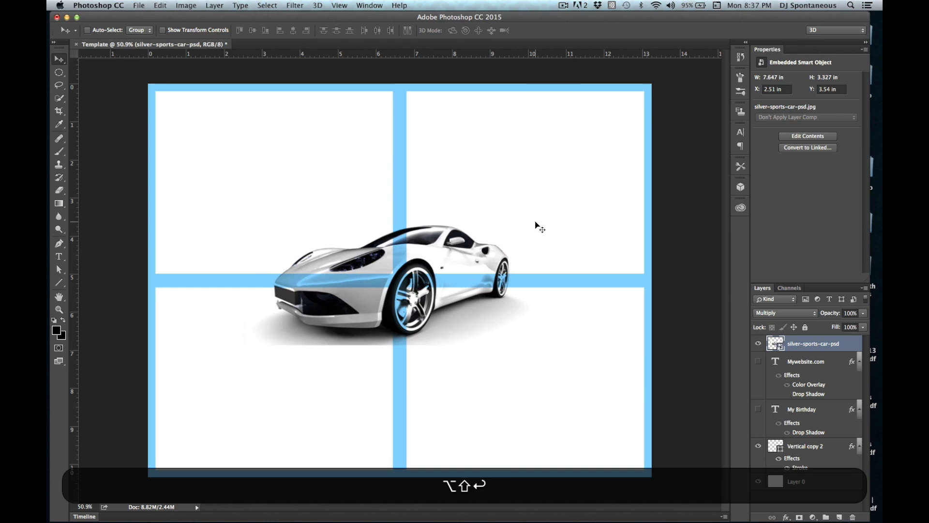
drag(424, 263, 444, 240)
click(539, 162)
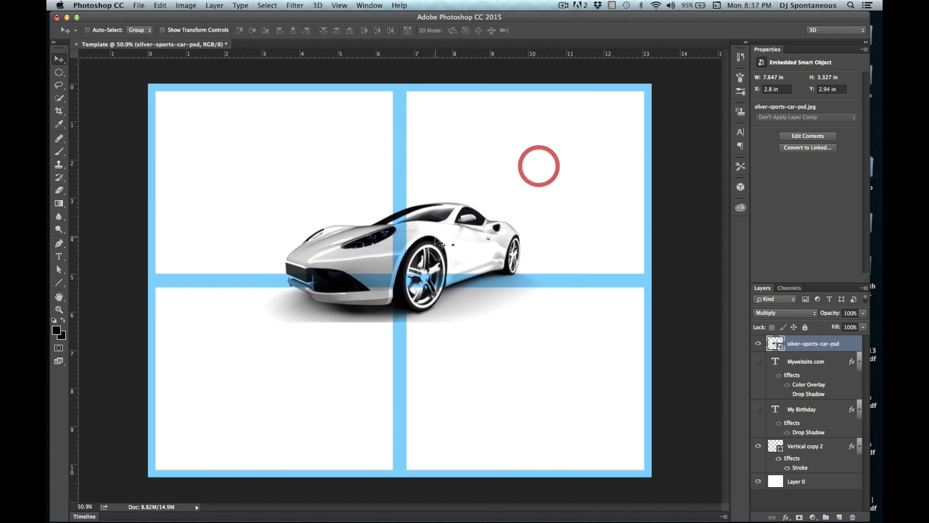
Delete the silver-sports-car-psd layer from the template.
key(BackSpace)
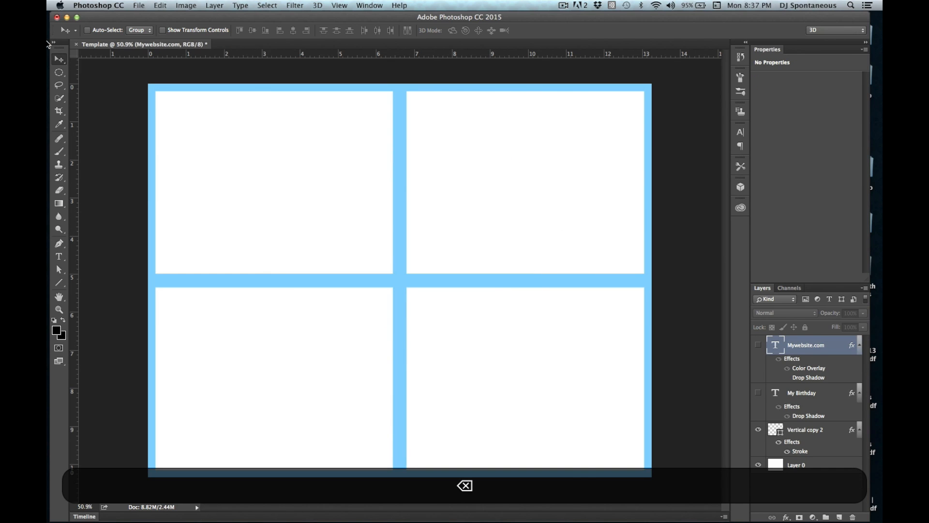
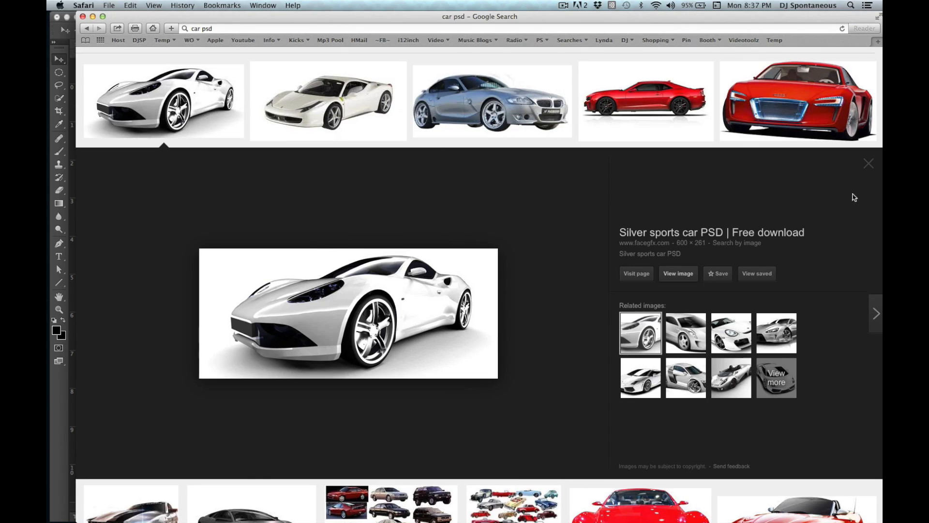
In the Safari car image results, close the silver car preview and open the purple 2010 Dodge Challenger picture at full size.
click(870, 164)
scroll(504, 198, down, 5)
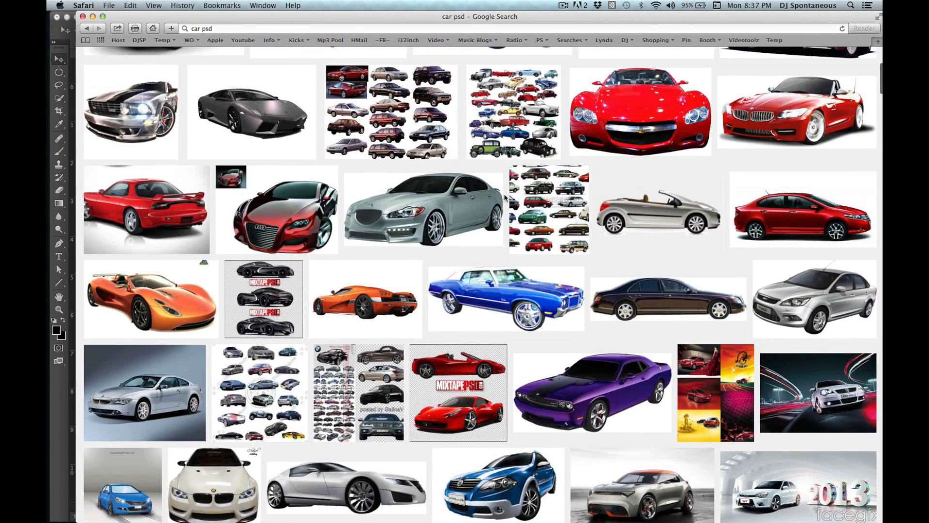
scroll(505, 197, down, 2)
click(591, 342)
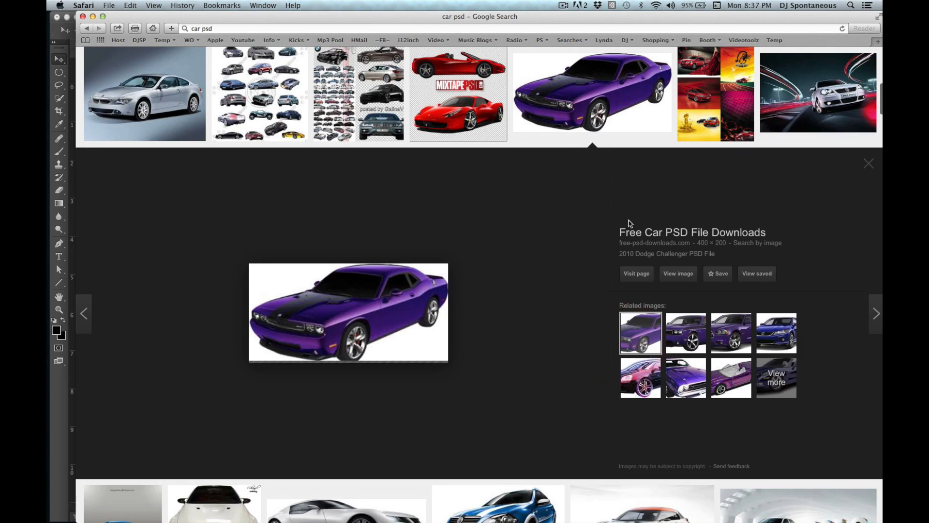
click(675, 274)
Save the purple Dodge Challenger image to Downloads, close its tab and minimize the browser window.
right_click(502, 98)
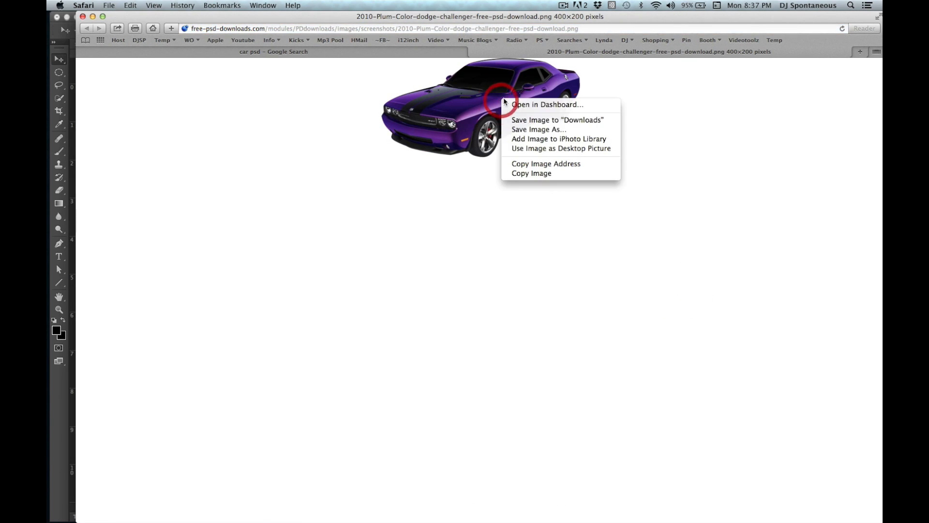
click(532, 120)
click(474, 51)
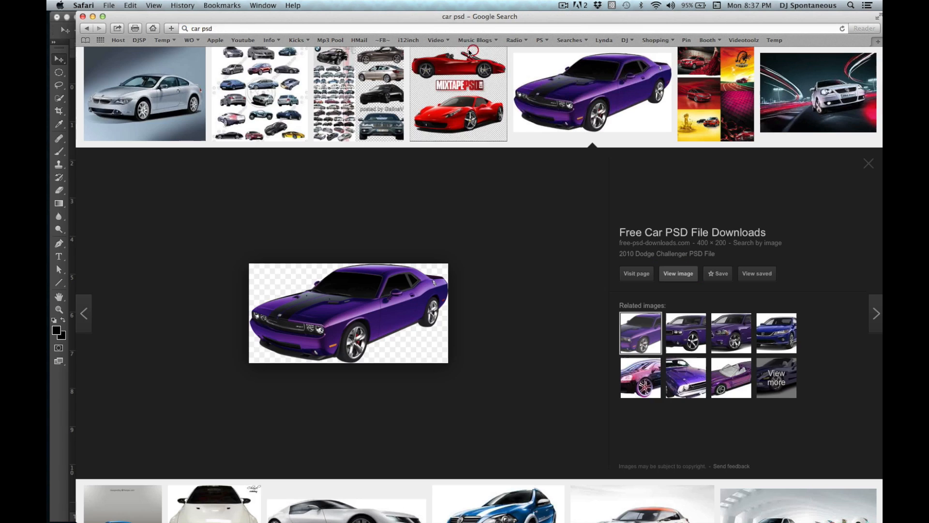
click(92, 16)
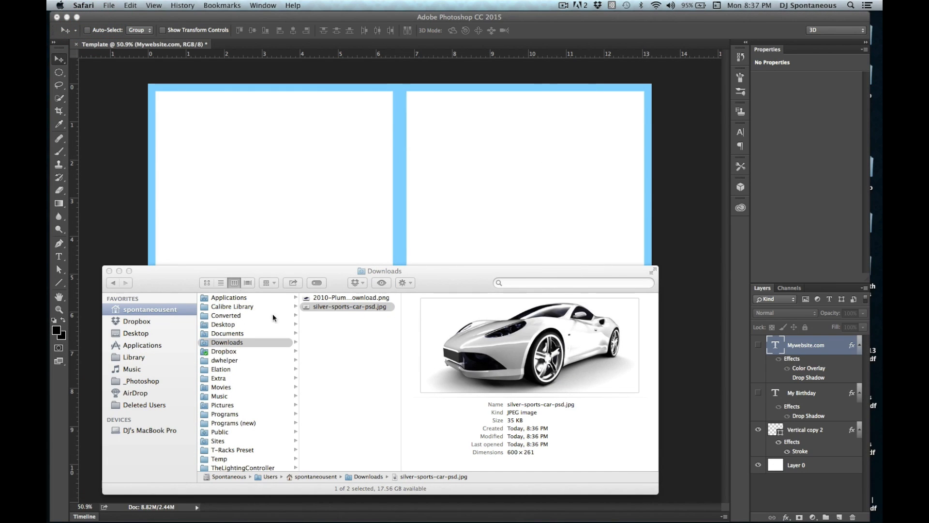
Place 2010-Plum-Color-dodge-challenger-free-psd-download.png from the Downloads folder into the center of the Photoshop template as a smart object.
click(377, 363)
key(Up)
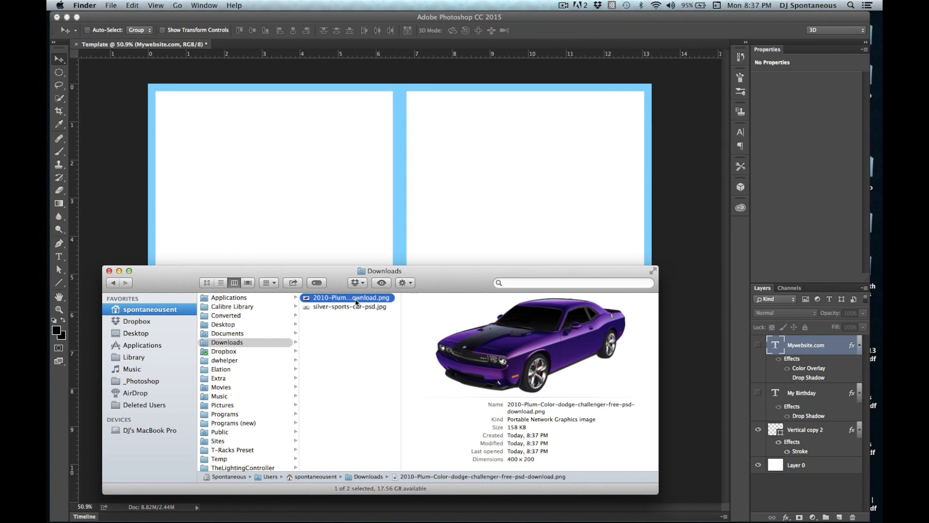
drag(360, 304, 461, 166)
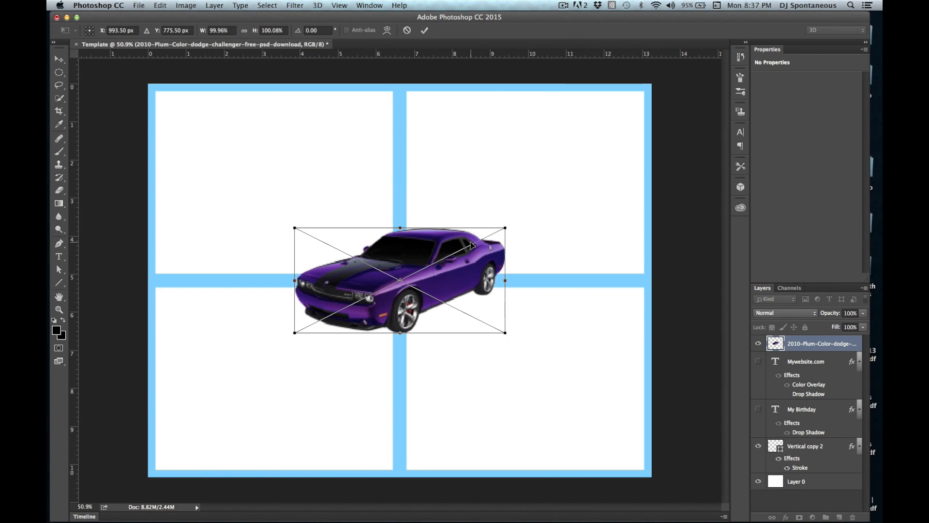
key(Return)
Move the purple car to the template's lower-right corner and scale it down proportionally to about 4.2 × 2.1 in.
drag(444, 265, 616, 433)
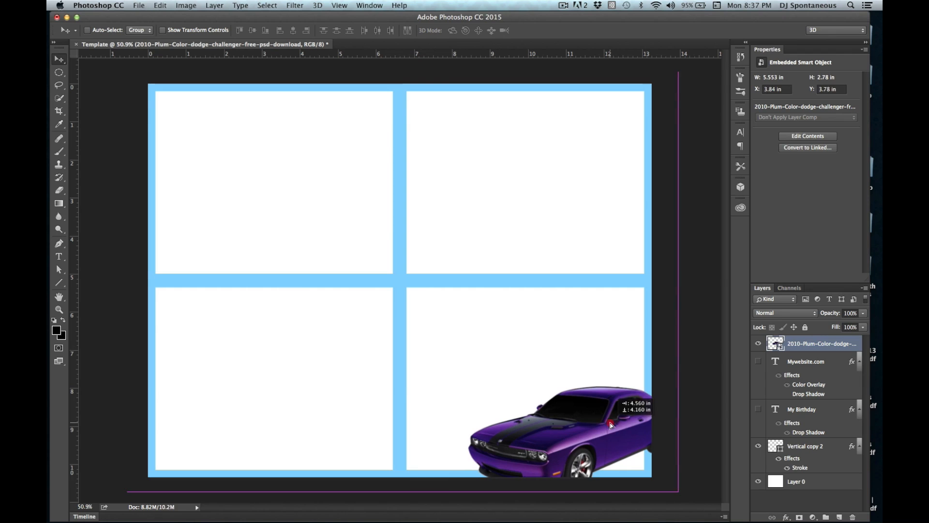
key(super+t)
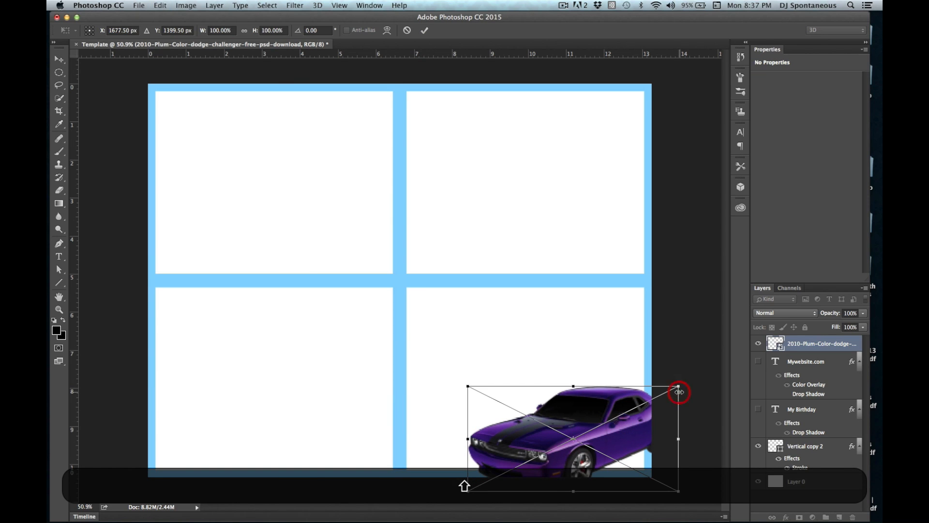
drag(679, 386, 634, 425)
Try a duplicate of the purple car at the center of the template and delete that copy.
drag(596, 453, 419, 274)
key(Return)
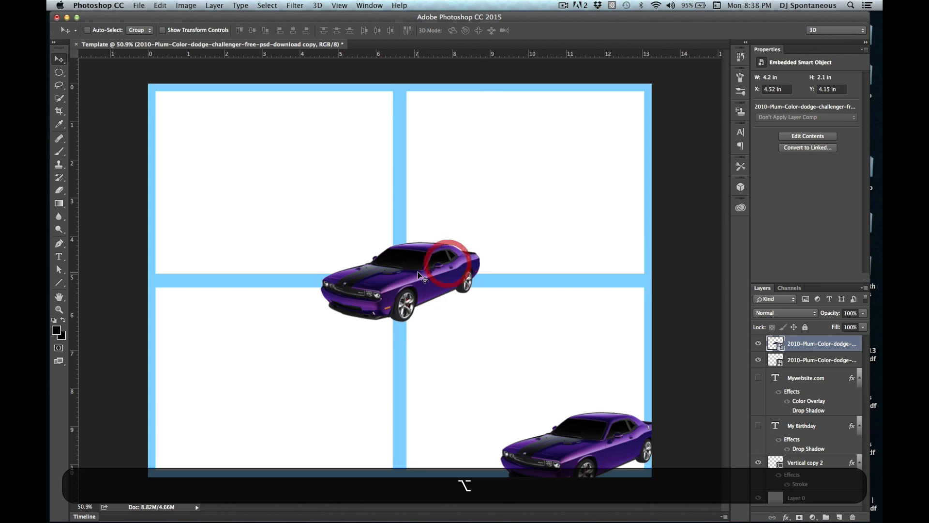
key(BackSpace)
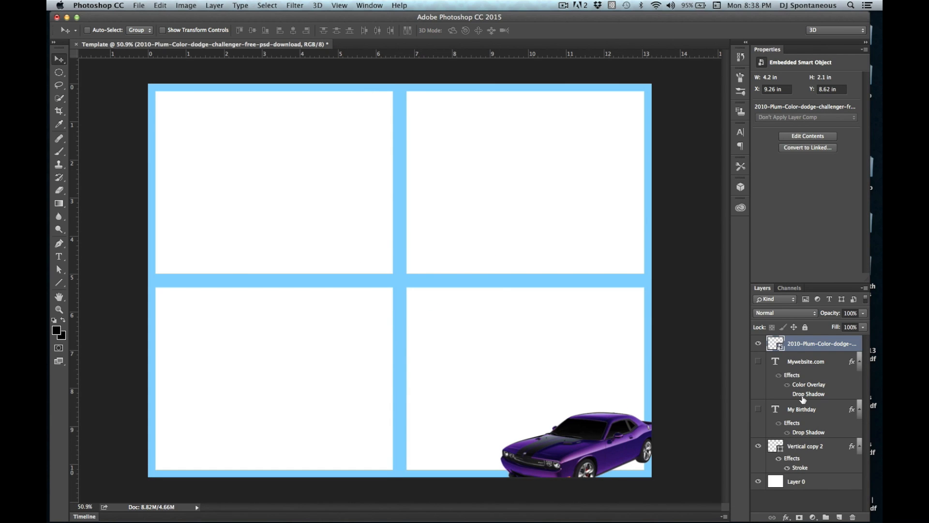
Change the stroke color of the Vertical copy 2 frame to dark purple 2e1067, sampled from the car's body.
double_click(800, 467)
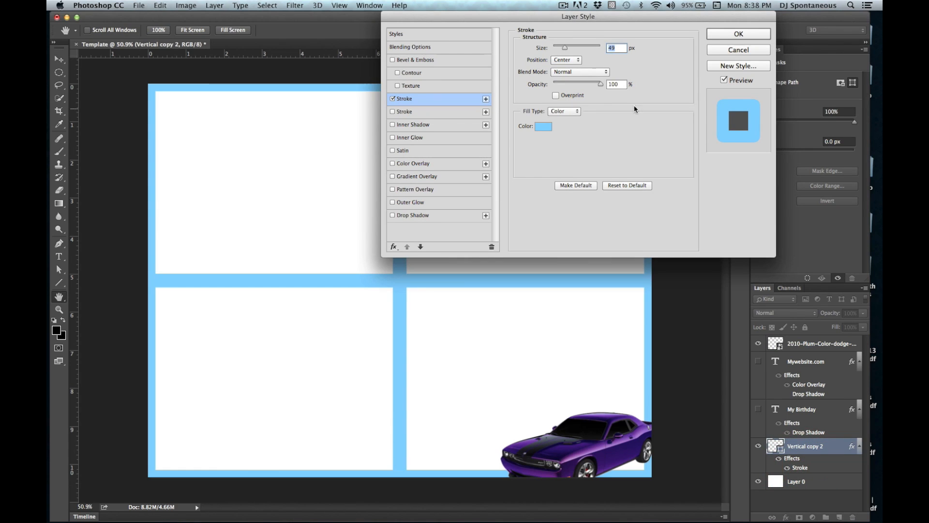
click(543, 130)
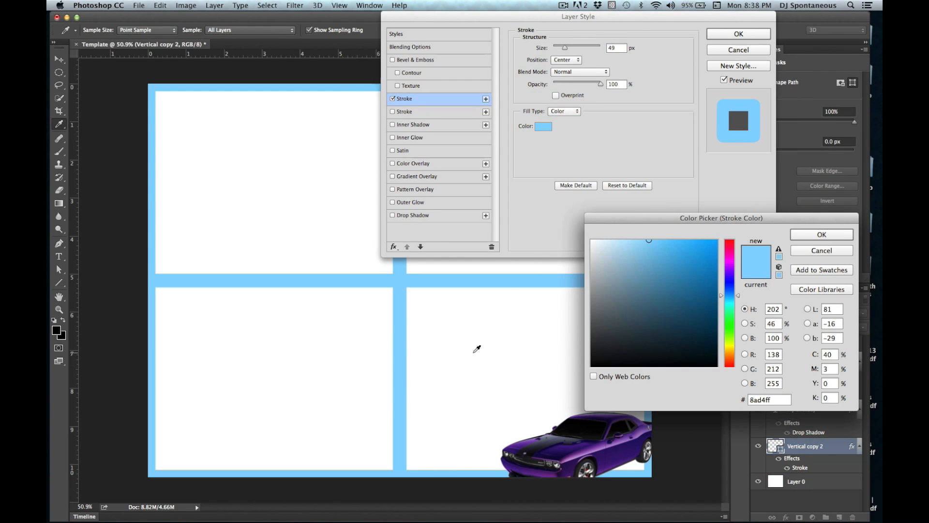
click(595, 447)
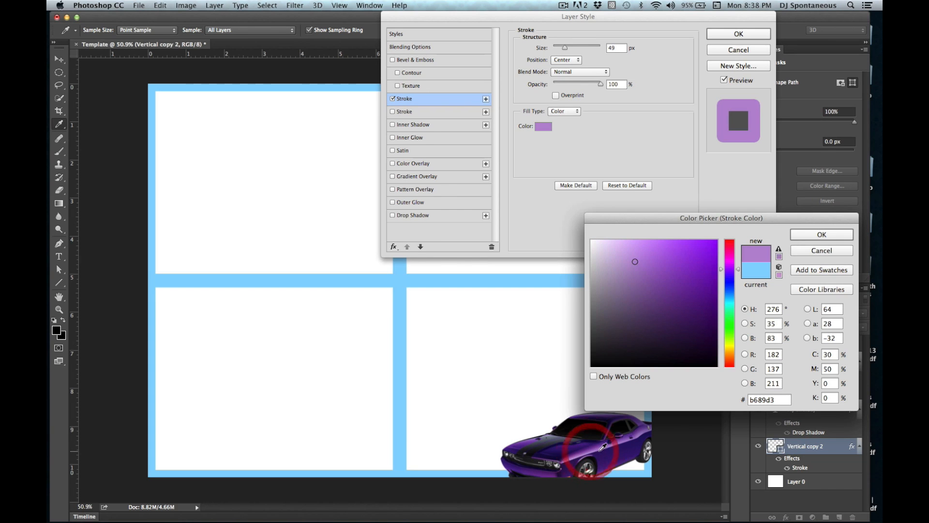
click(620, 449)
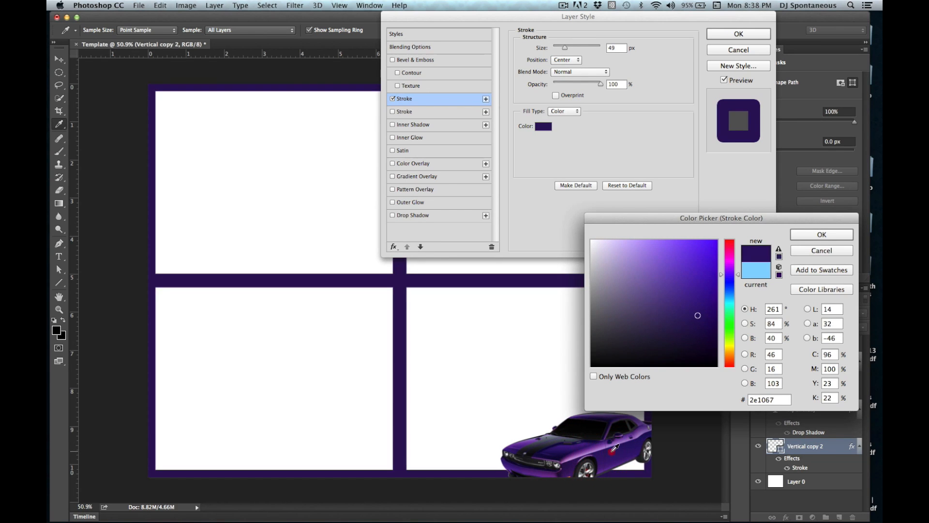
click(822, 234)
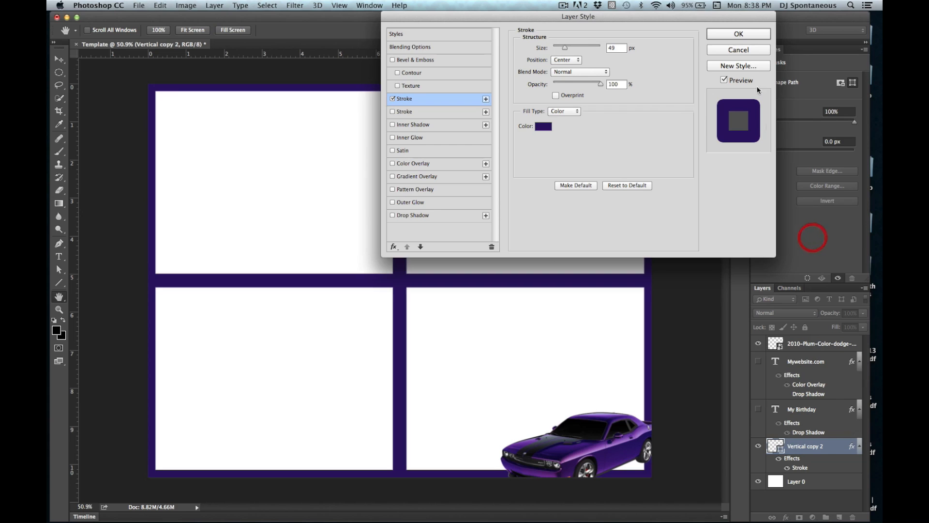
click(739, 33)
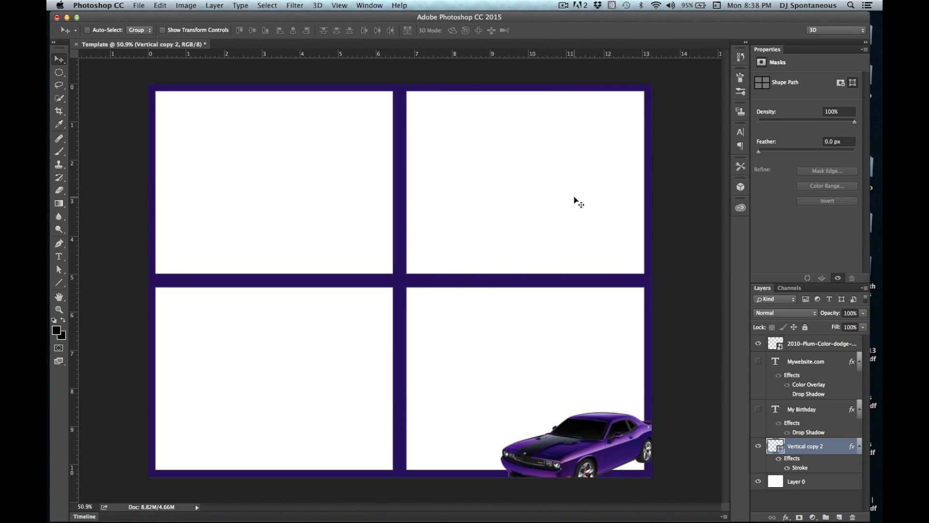
Show the My Birthday text layer and set its text color to black (000000).
scroll(576, 200, down, 3)
scroll(576, 199, up, 3)
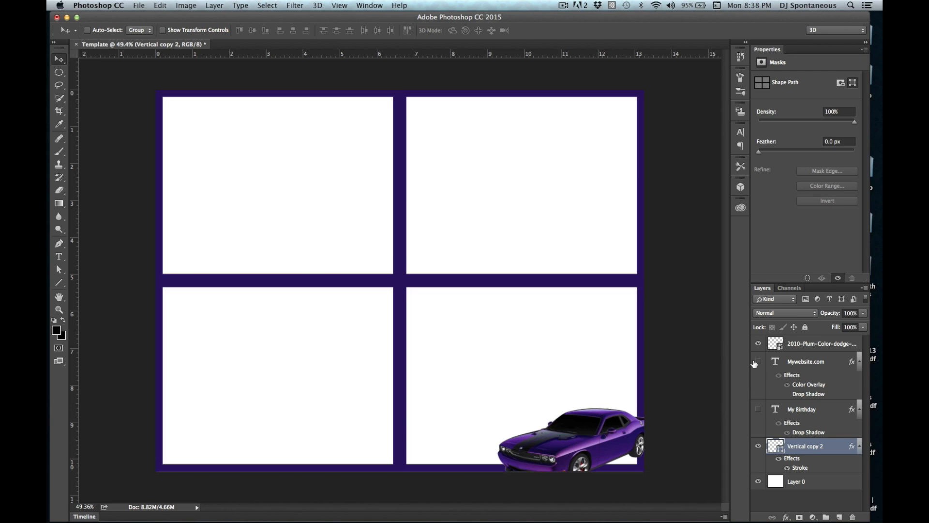
click(758, 410)
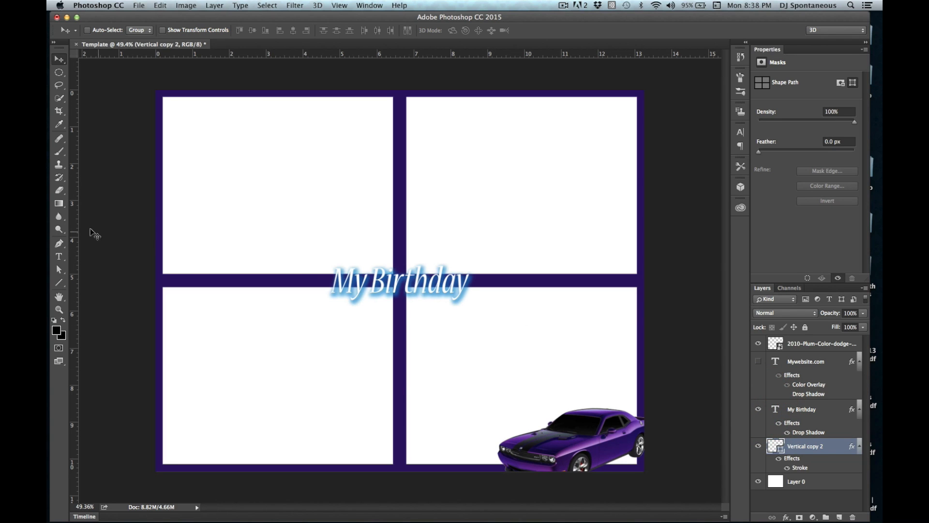
click(59, 256)
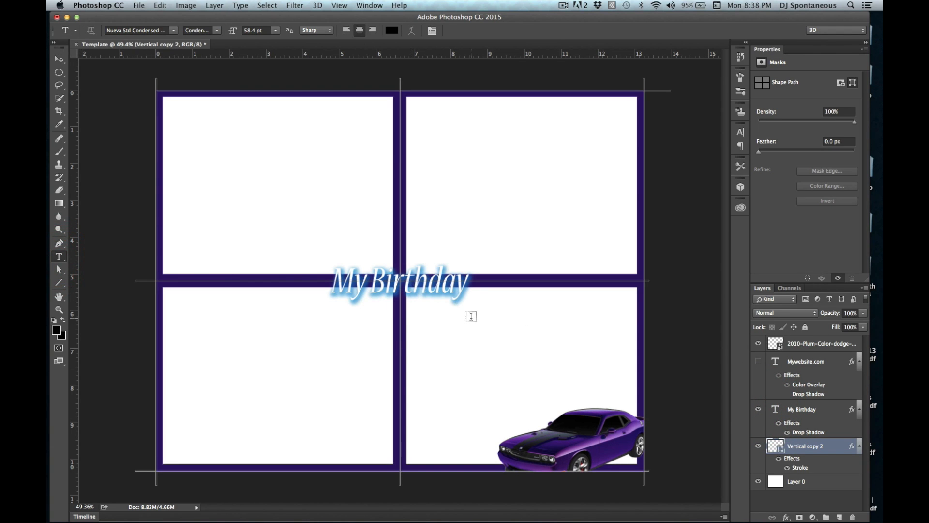
click(462, 282)
key(shift+Up)
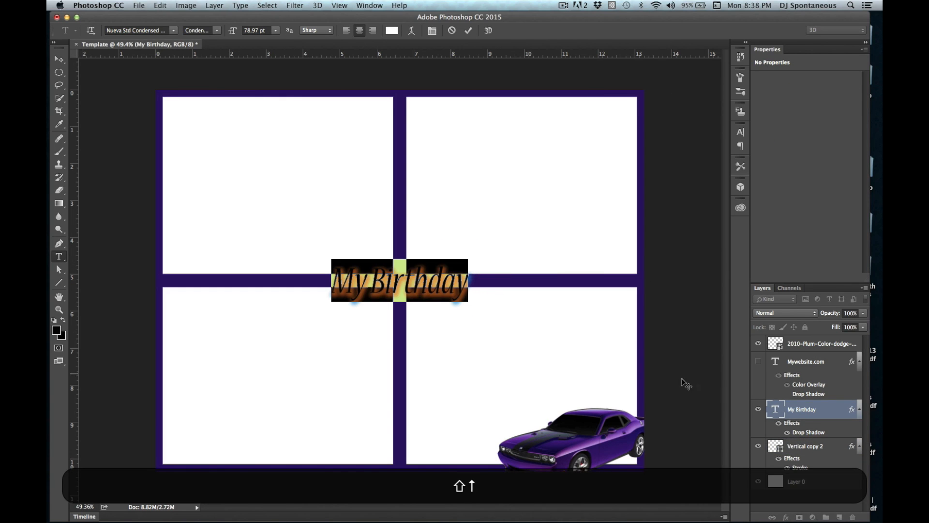
click(740, 132)
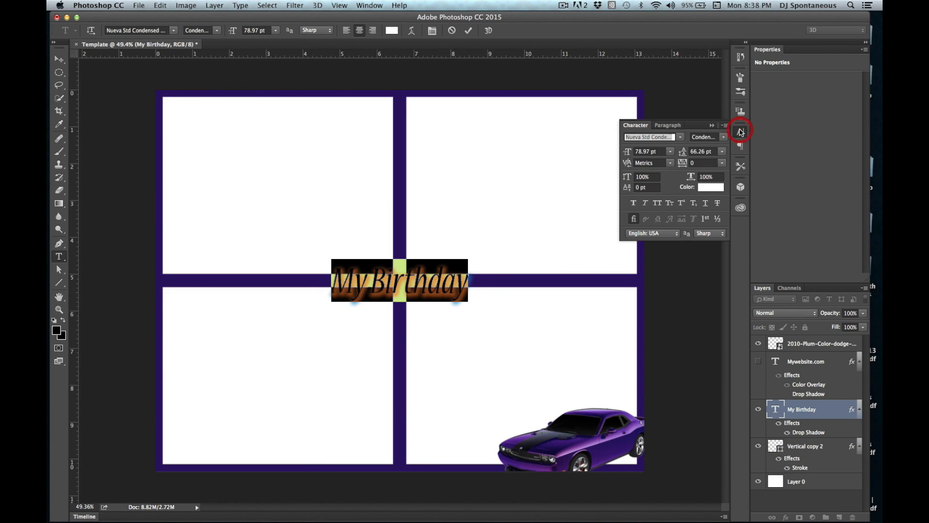
click(711, 188)
drag(671, 310, 743, 412)
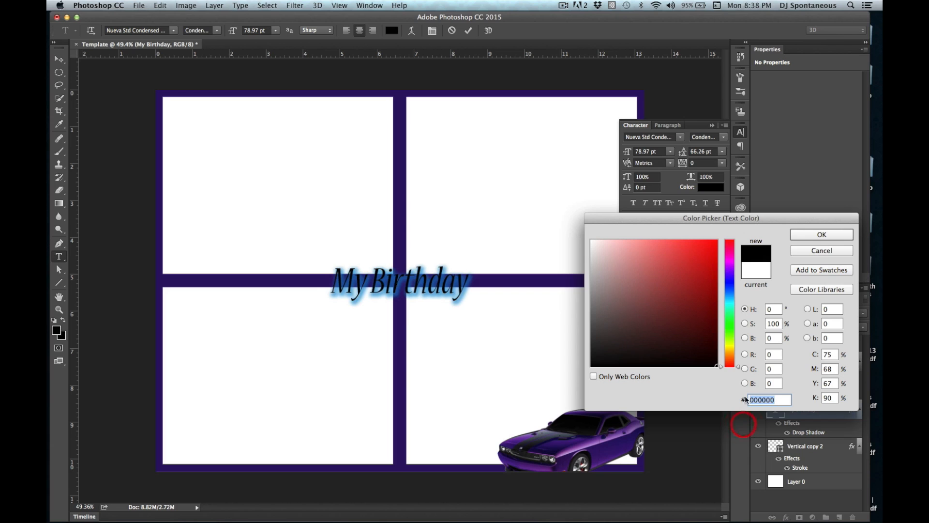
click(842, 236)
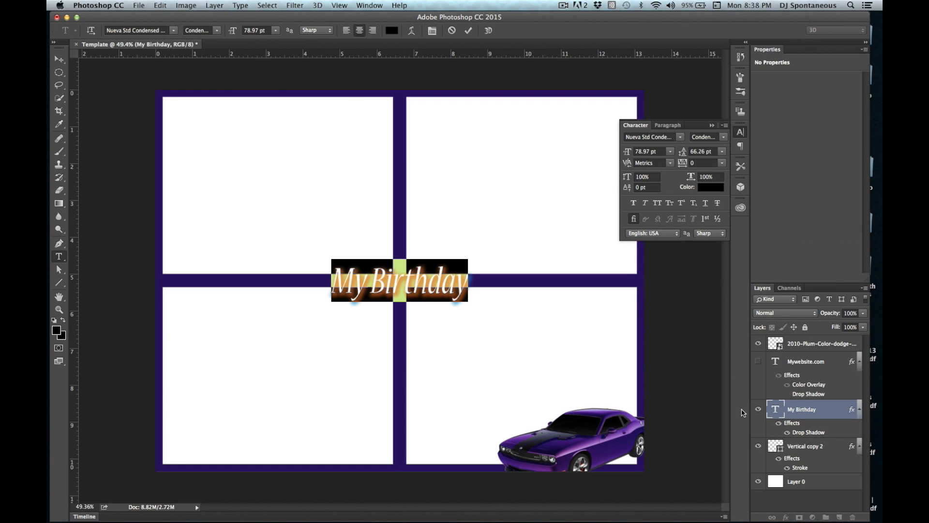
Hide the Drop Shadow effect on the My Birthday text.
click(786, 432)
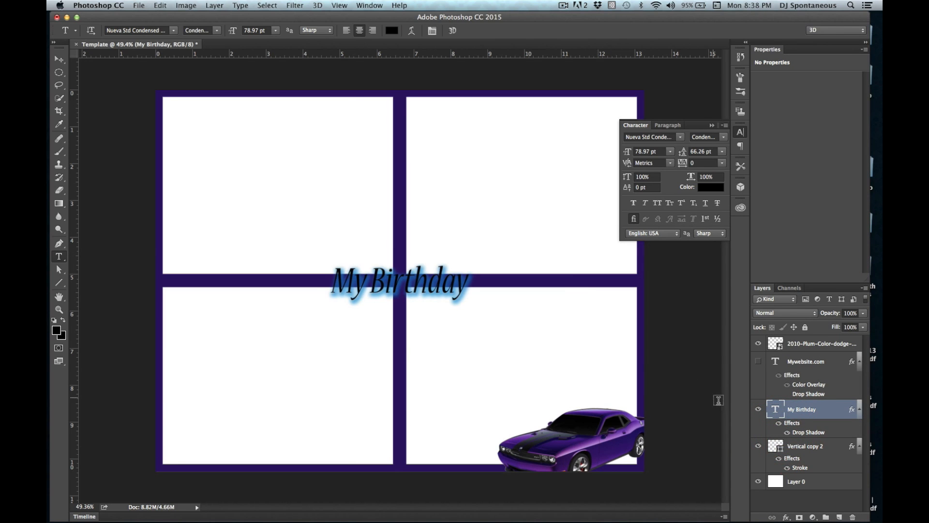
click(785, 432)
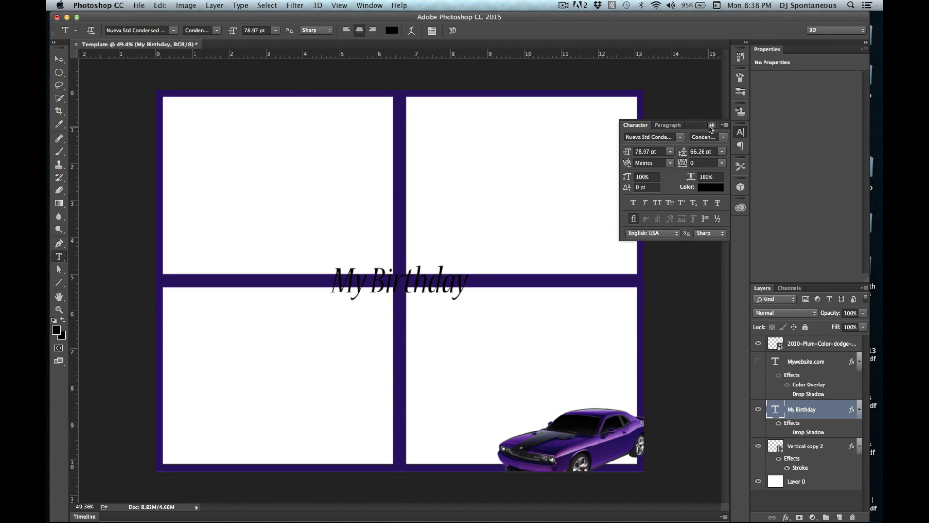
click(711, 126)
Scale the My Birthday text up proportionally to about 126% of its size.
click(59, 62)
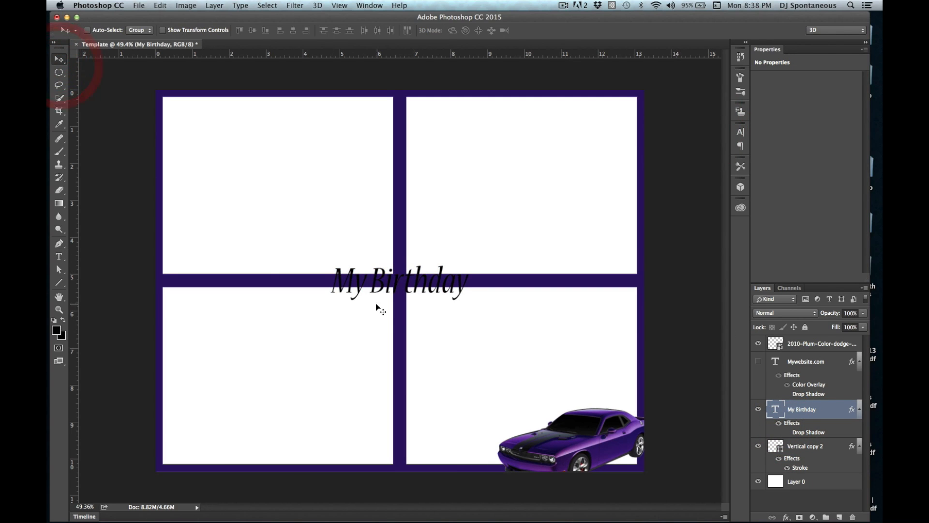
key(super+t)
drag(469, 259, 505, 248)
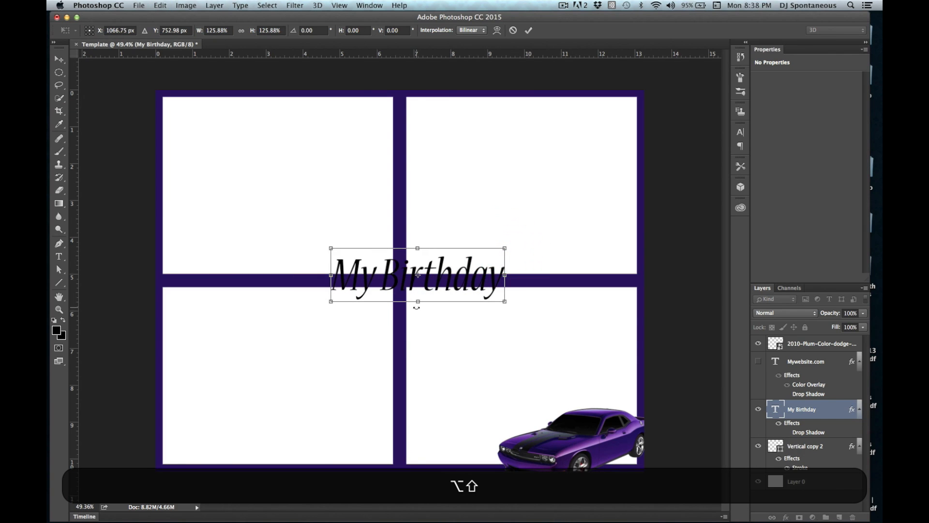
key(Return)
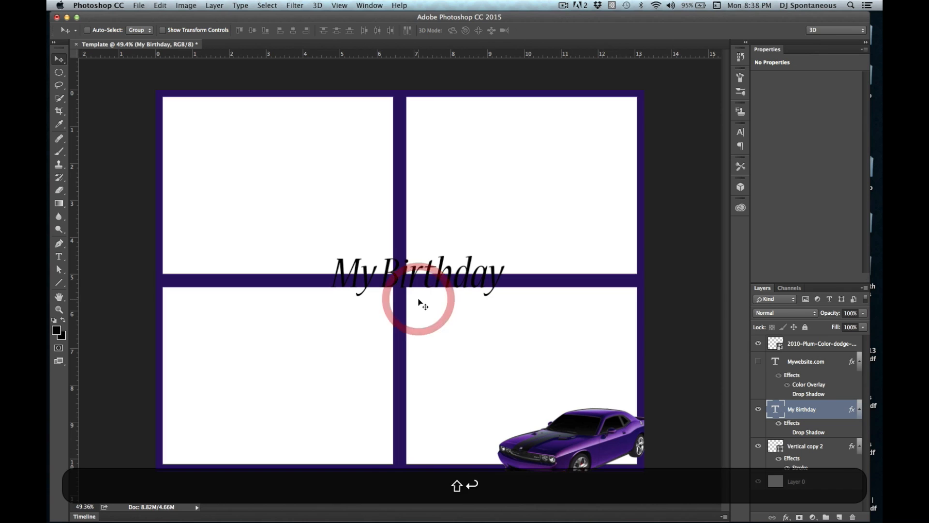
Center the My Birthday text over the frame's middle crossing and move its layer to the top of the layer stack.
drag(440, 269, 421, 280)
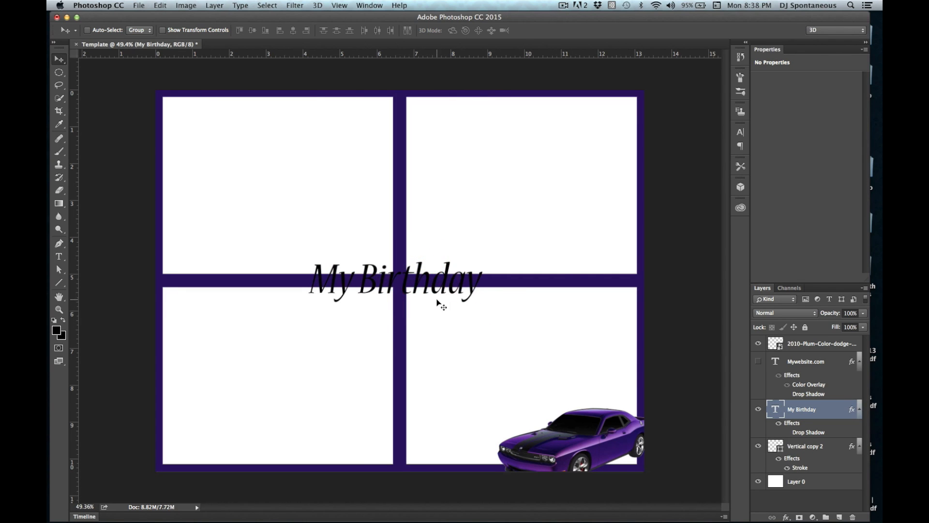
drag(435, 311, 431, 283)
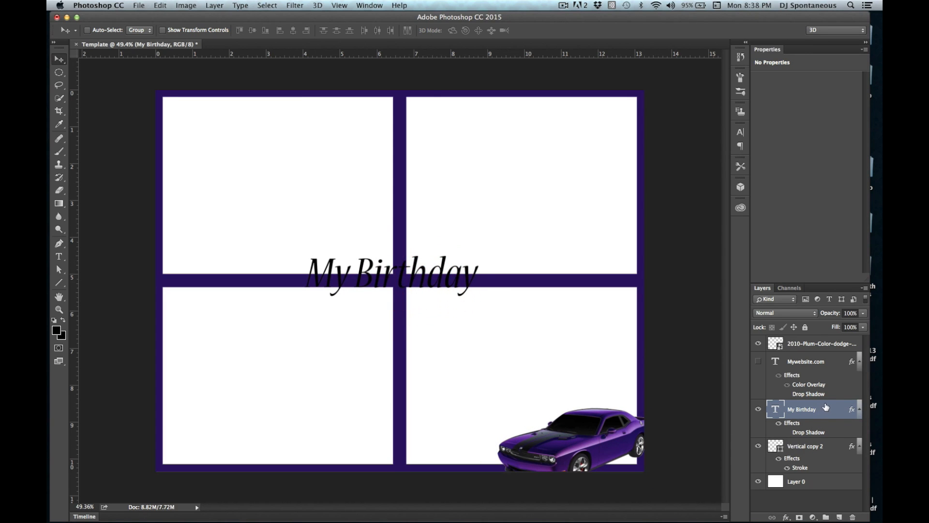
drag(825, 407, 819, 336)
mouse_move(439, 302)
mouse_down()
mouse_move(615, 468)
mouse_move(518, 333)
mouse_move(409, 262)
mouse_move(611, 470)
mouse_move(455, 282)
mouse_move(437, 299)
mouse_up()
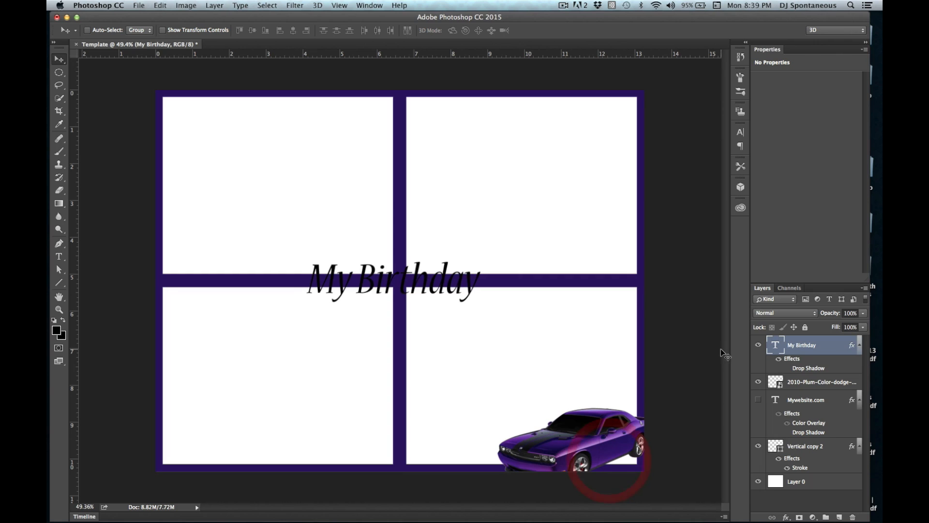
Show the My Birthday text's Drop Shadow effect and change its color to light purple ddcbff, based on the frame's purple.
click(788, 368)
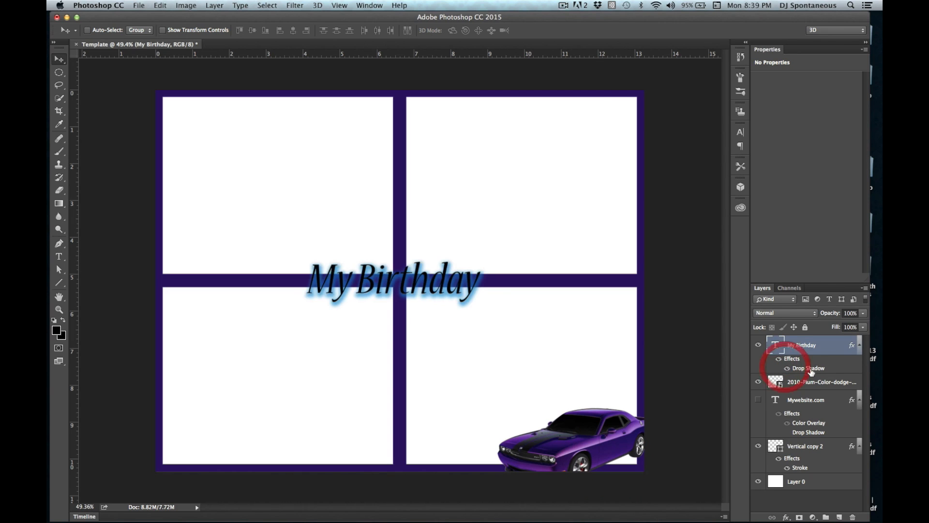
double_click(810, 369)
click(621, 48)
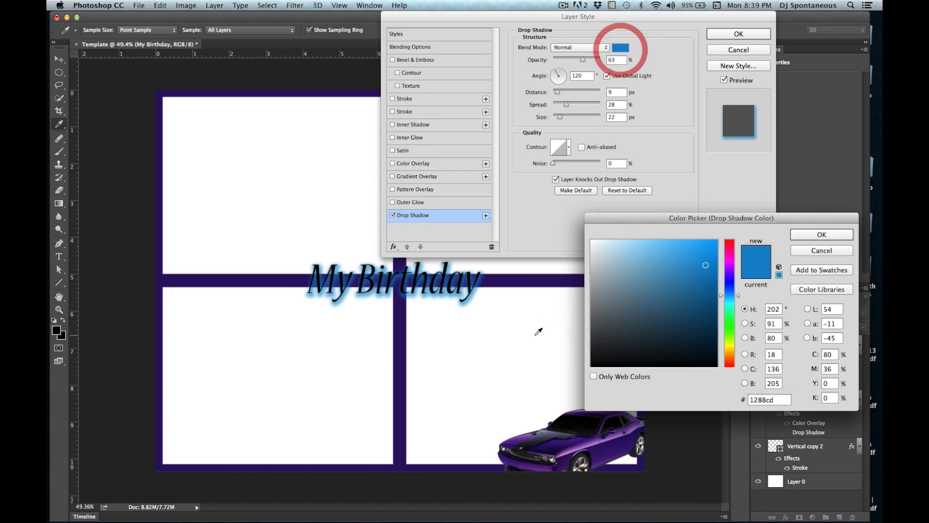
click(531, 279)
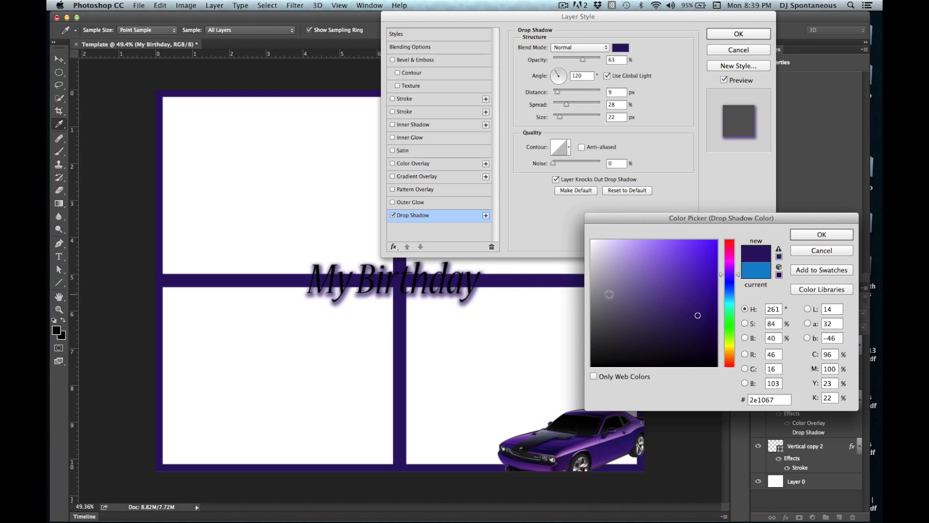
mouse_move(691, 299)
mouse_down()
mouse_move(649, 264)
mouse_move(658, 238)
mouse_move(637, 236)
mouse_move(635, 250)
mouse_move(616, 237)
mouse_up()
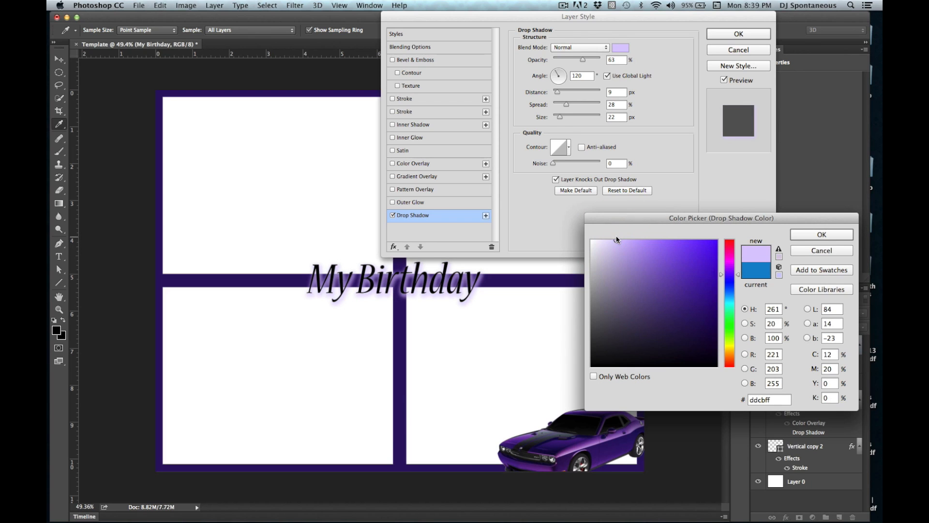
click(821, 235)
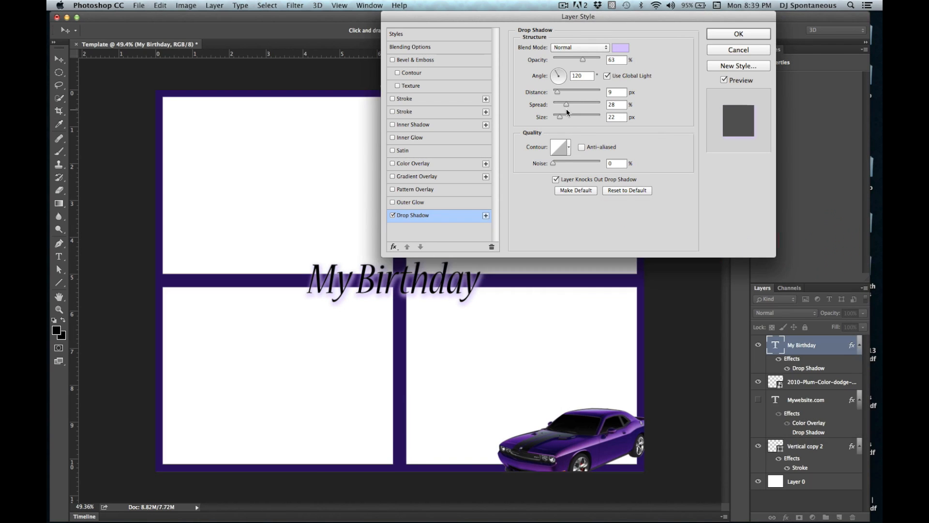
Set the text's drop shadow to 100% opacity, 0 px distance and 15% spread, and tighten its size around the letters.
drag(566, 104, 557, 107)
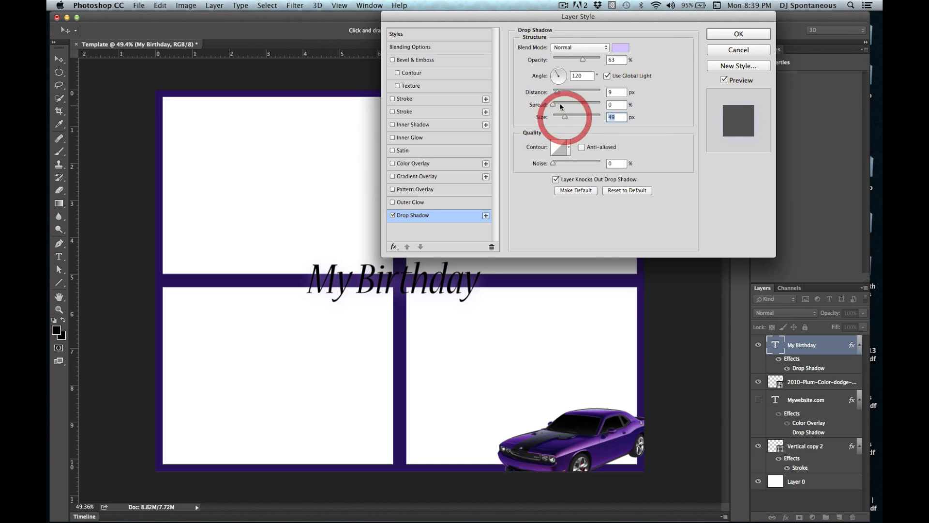
drag(553, 105, 557, 107)
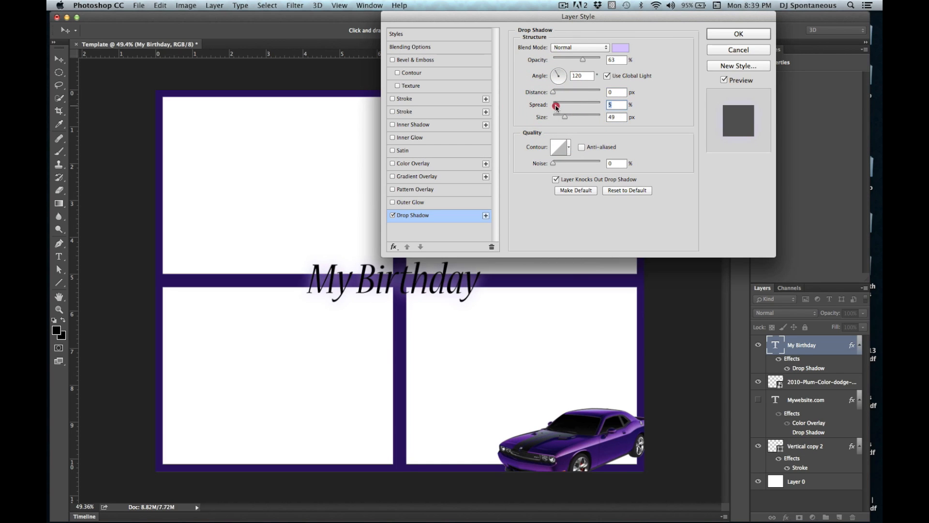
drag(586, 58, 611, 60)
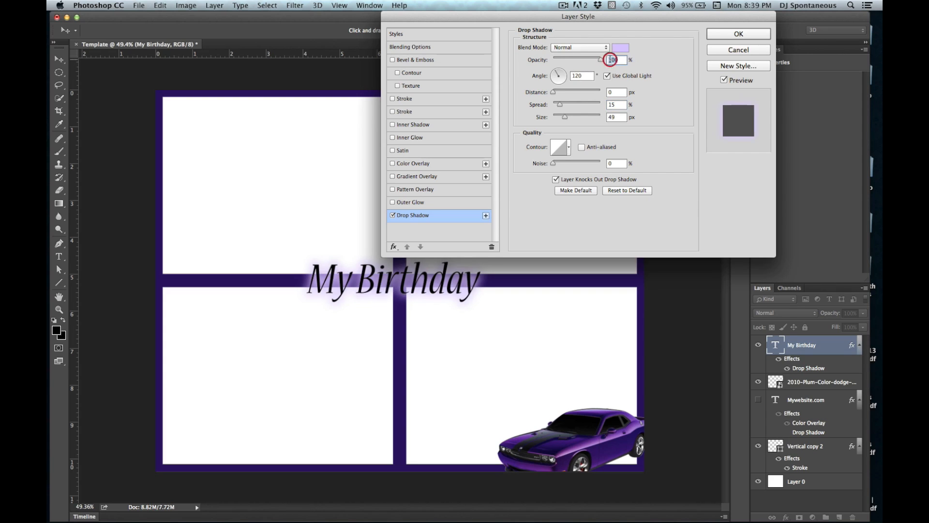
drag(565, 117, 559, 115)
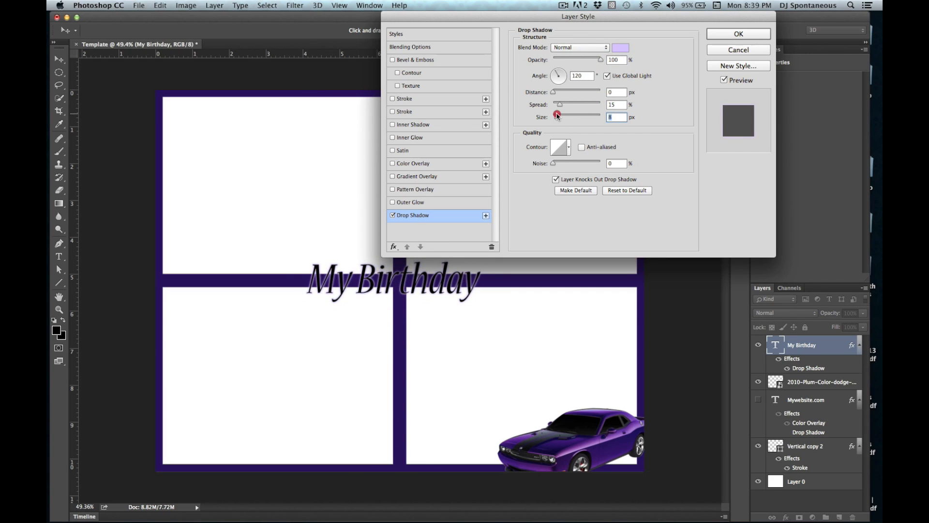
click(739, 33)
Activate the Brush tool and create a new empty layer above the My Birthday text layer.
scroll(504, 266, down, 3)
scroll(504, 265, up, 3)
scroll(505, 267, down, 3)
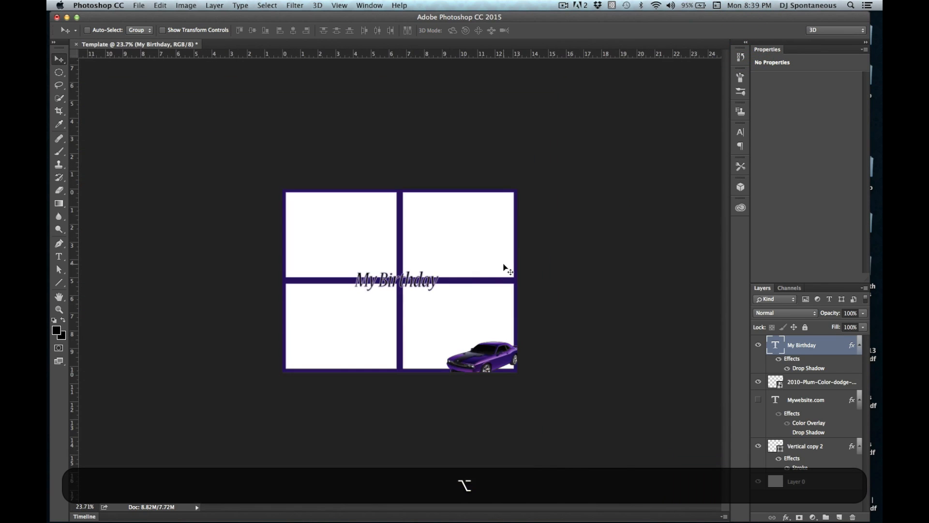
scroll(468, 281, up, 3)
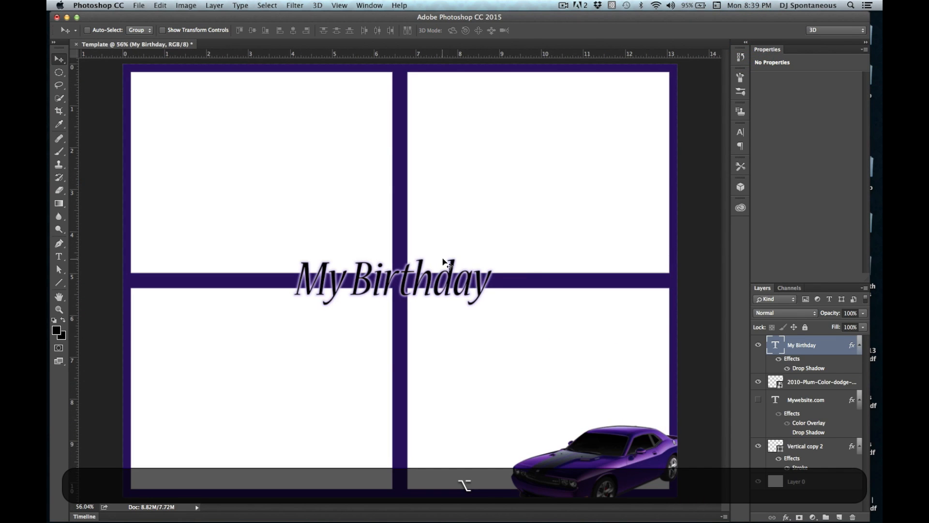
scroll(536, 270, down, 3)
scroll(532, 269, up, 3)
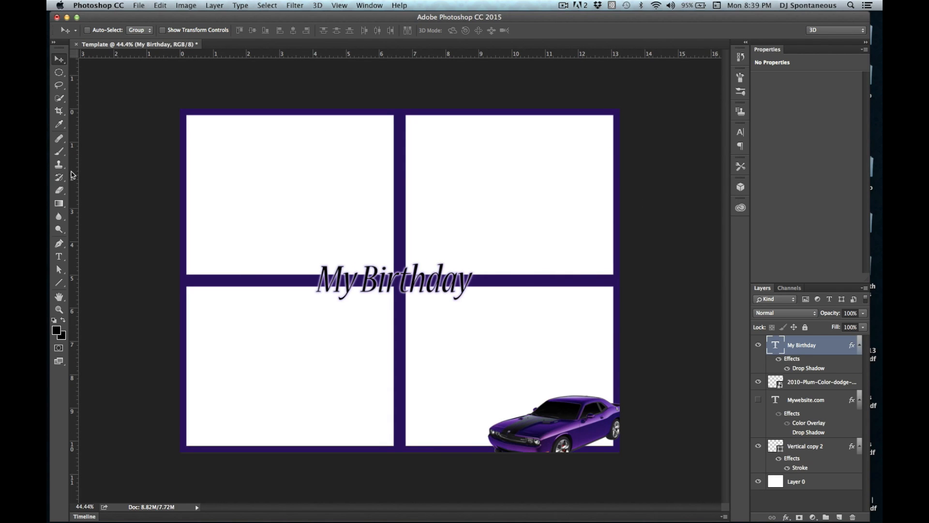
click(59, 151)
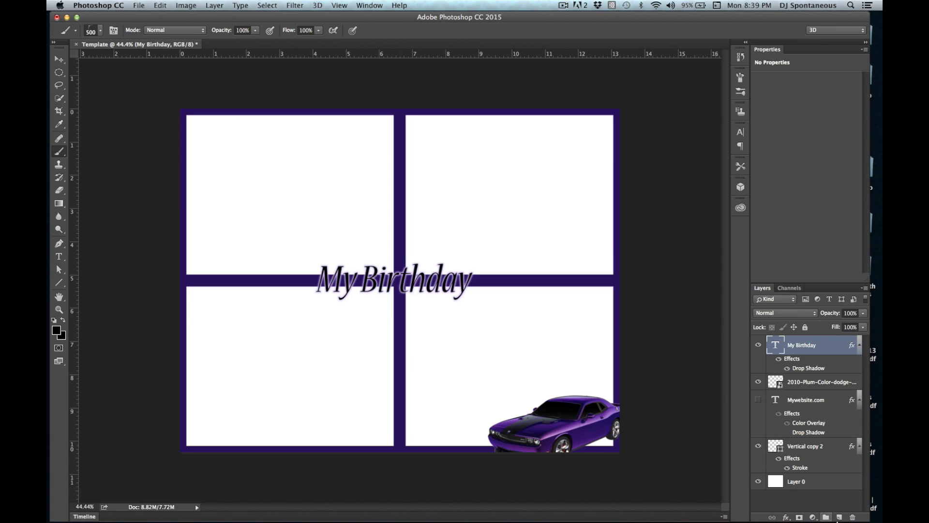
click(839, 517)
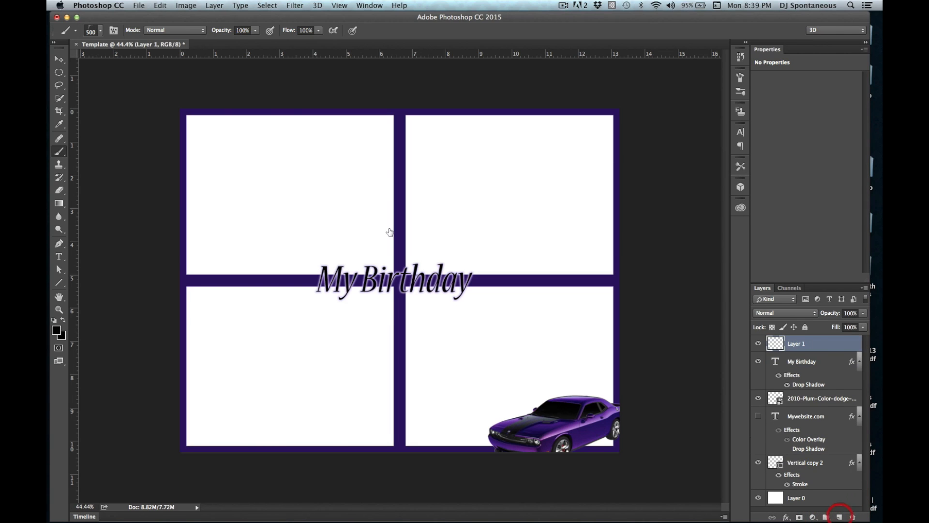
Try stamping the fanned tire-track brush (706), reduced to 400 px, in the lower-left photo area, and undo the stamp.
click(102, 31)
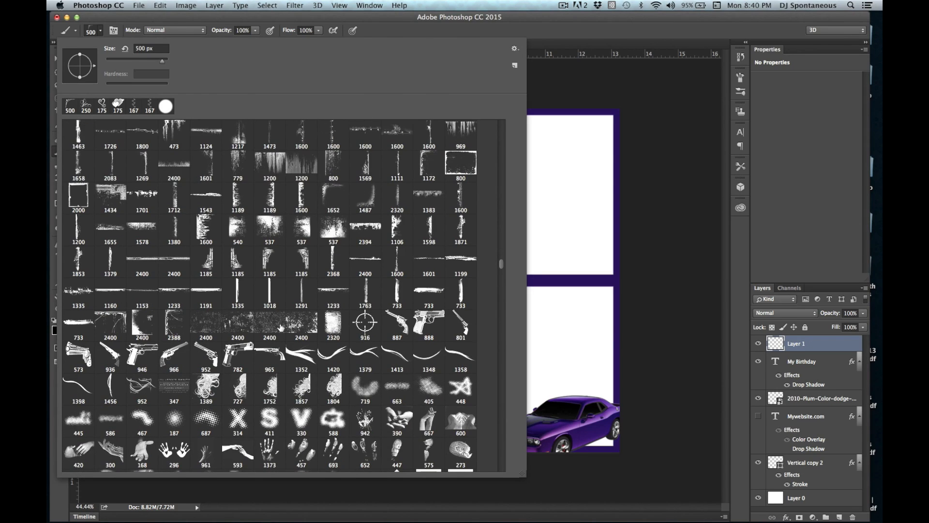
scroll(281, 327, up, 5)
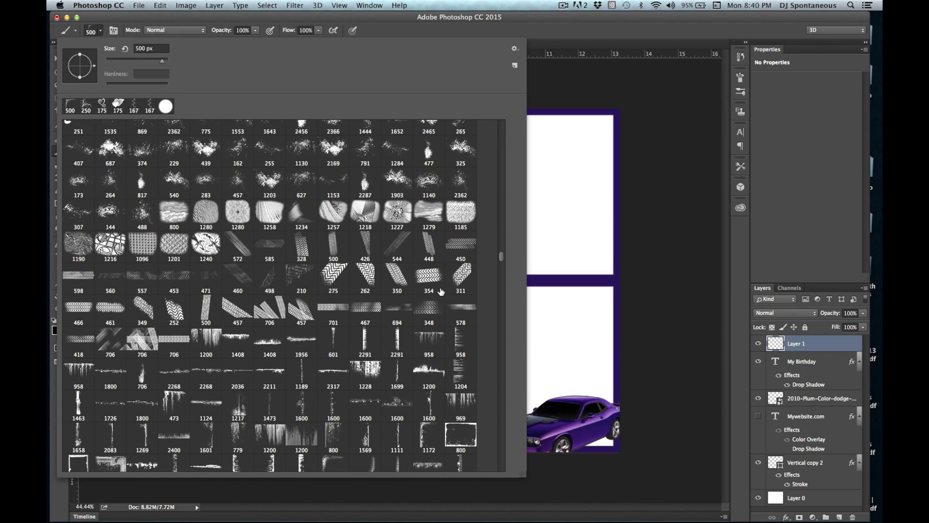
click(273, 309)
click(101, 31)
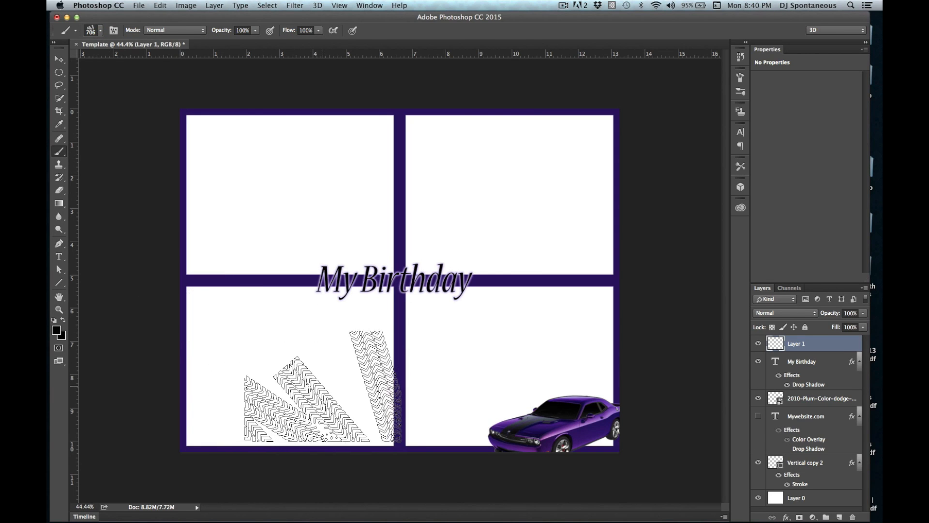
key(bracketleft)
key(bracketleft)
key(bracketleft)
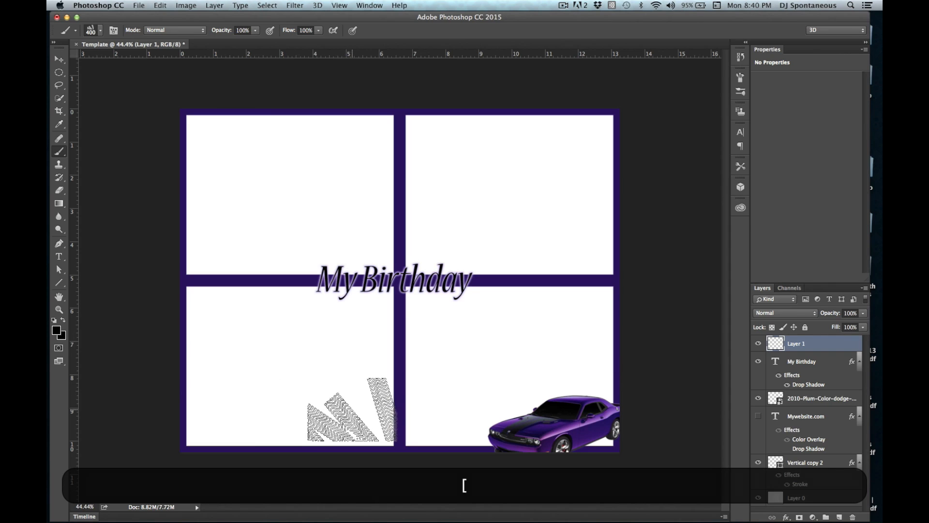
click(357, 417)
key(super+z)
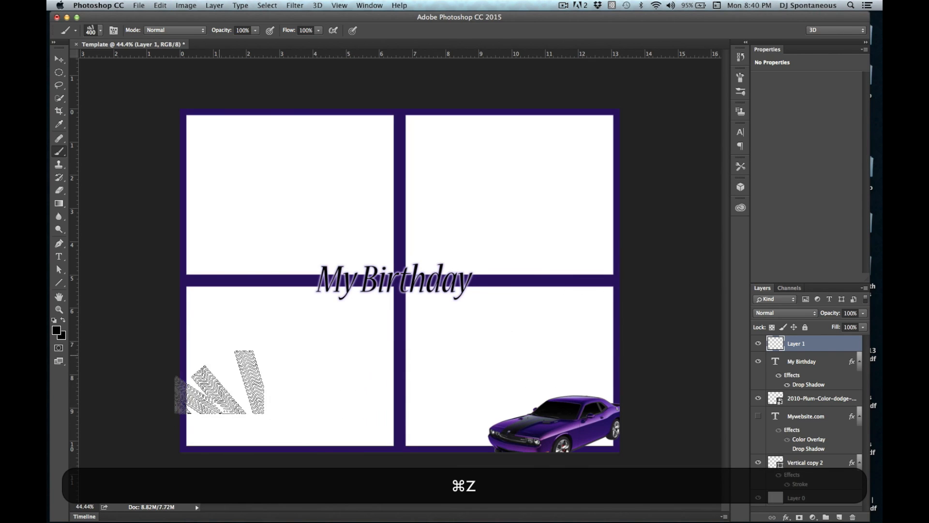
Try stamping the horizontal 461 px tire-track brush in the lower-left corner of the template, and undo the stamp.
click(100, 30)
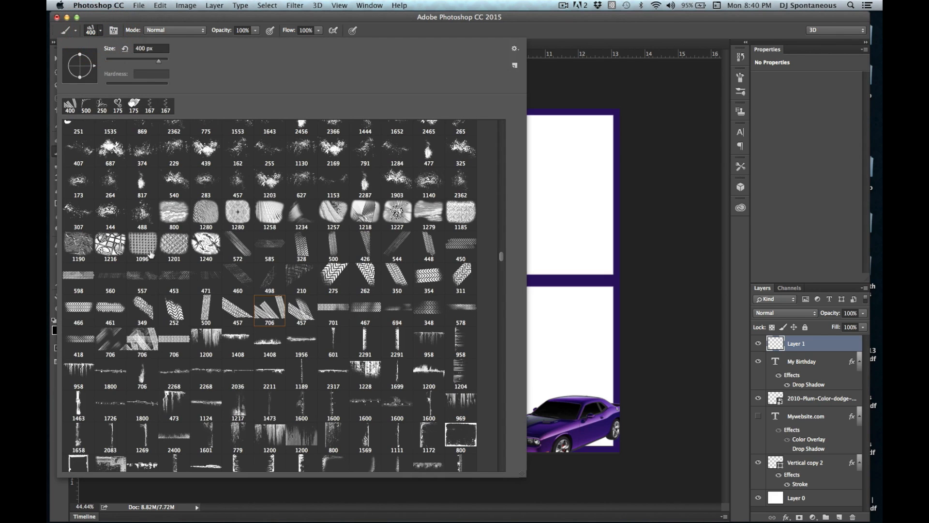
double_click(111, 307)
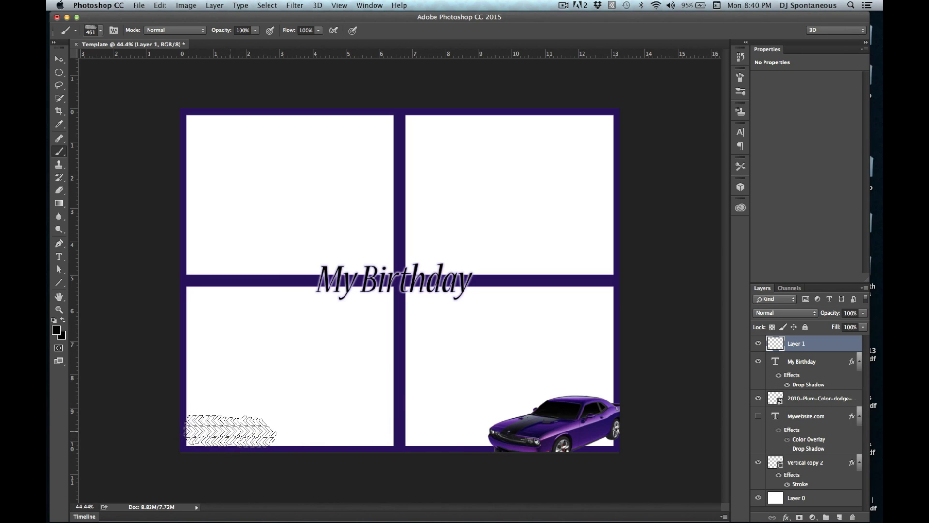
click(232, 430)
key(super+z)
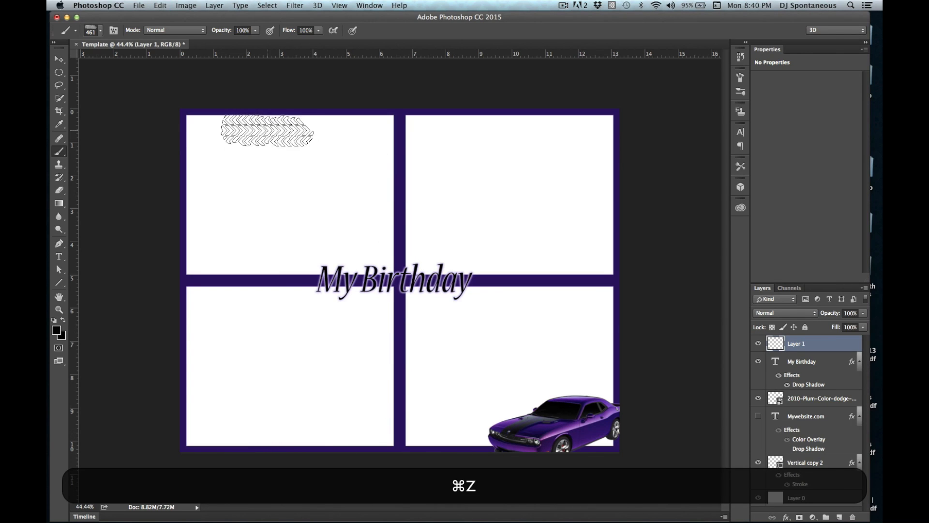
Choose the slightly slanted vertical 500 px tire-track brush and test a stamp in the template's upper-left corner, undoing the stamp.
click(100, 31)
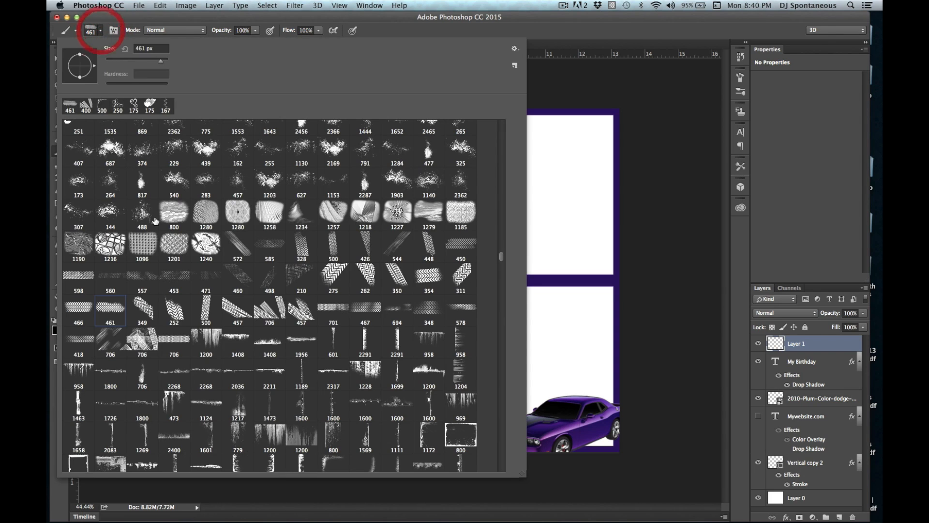
click(203, 307)
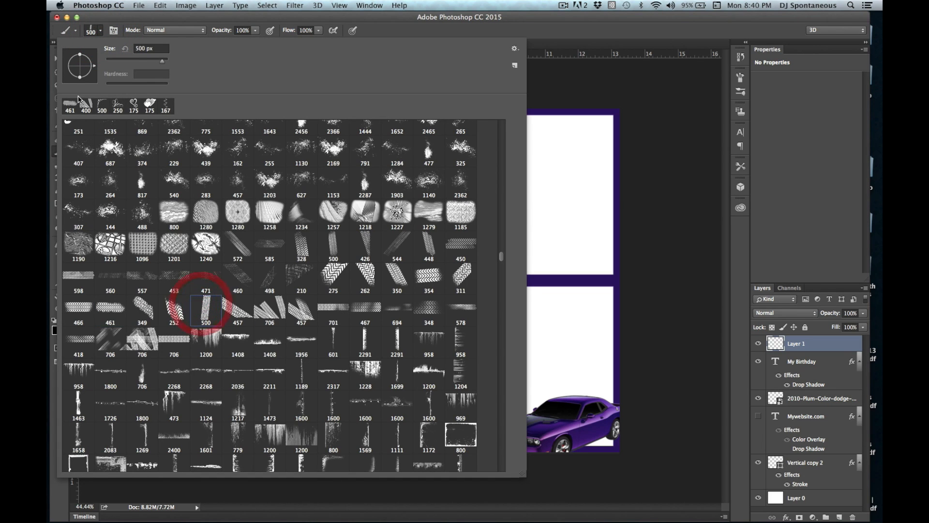
key(Return)
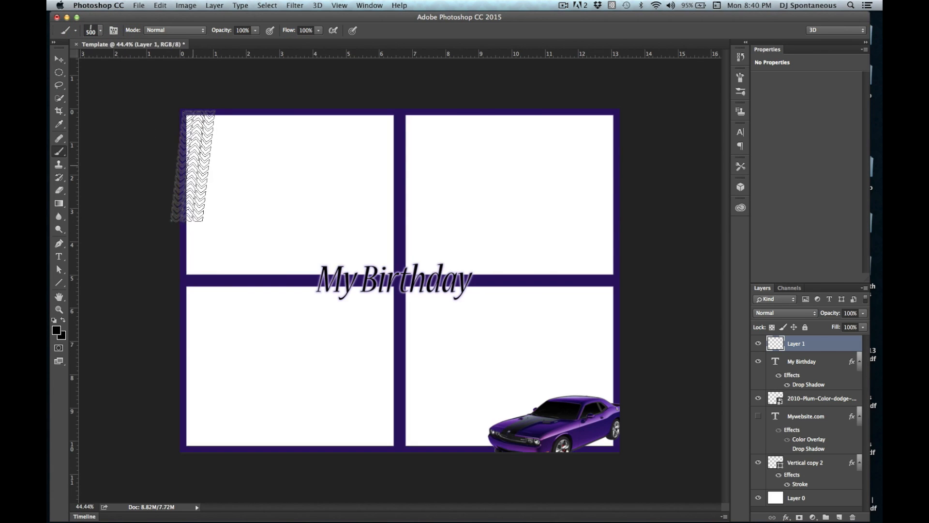
click(187, 169)
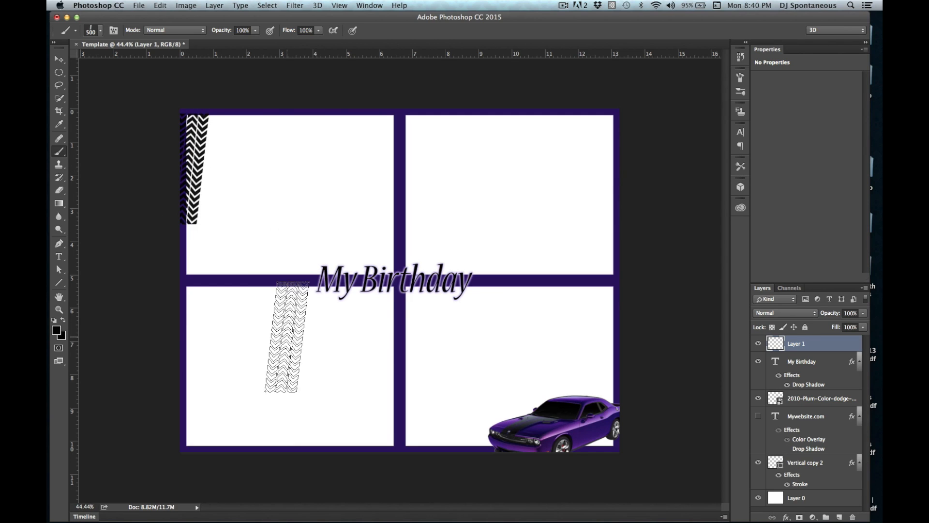
key(super+z)
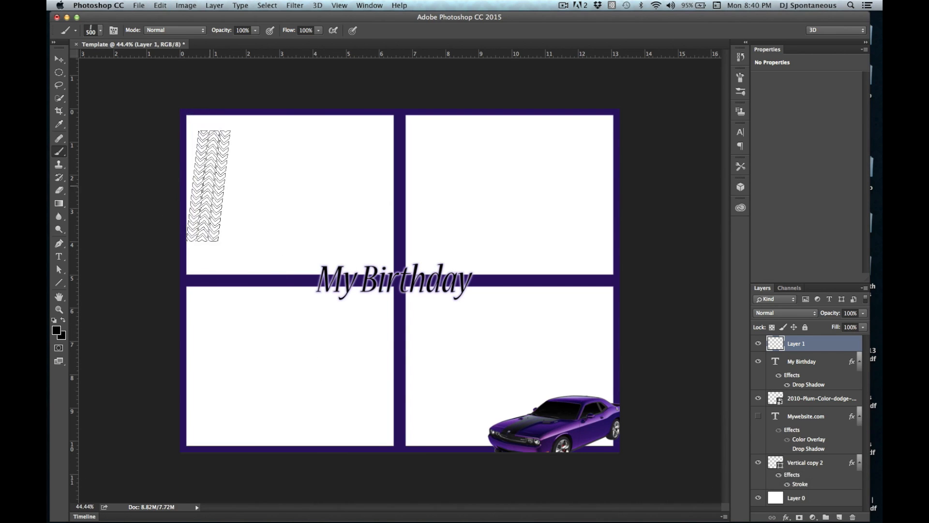
Enlarge the tire-track brush to 1500 px and stamp black tracks along the template's left and right edges on Layer 1.
click(100, 30)
click(100, 30)
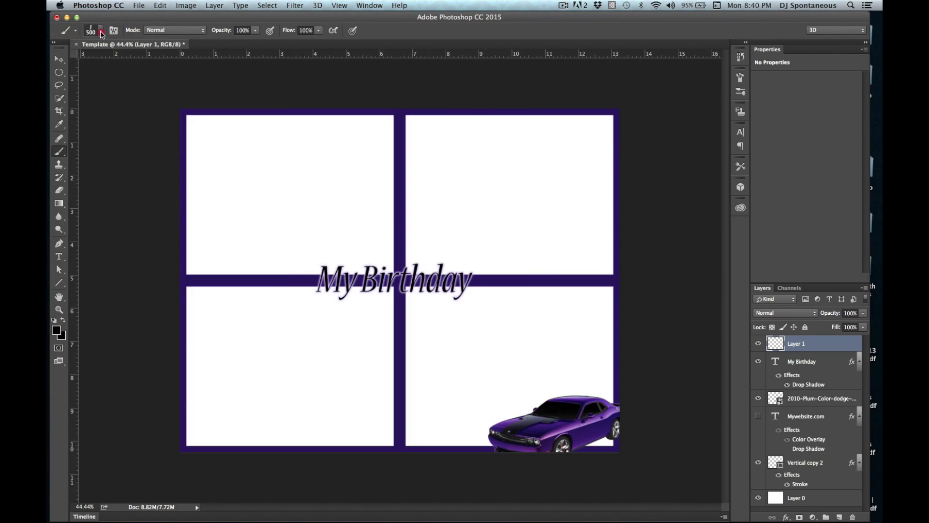
key(bracketright)
key(bracketright)
key(bracketright)
key(bracketright)
key(bracketright)
key(bracketright)
key(bracketright)
key(bracketright)
key(bracketright)
key(bracketright)
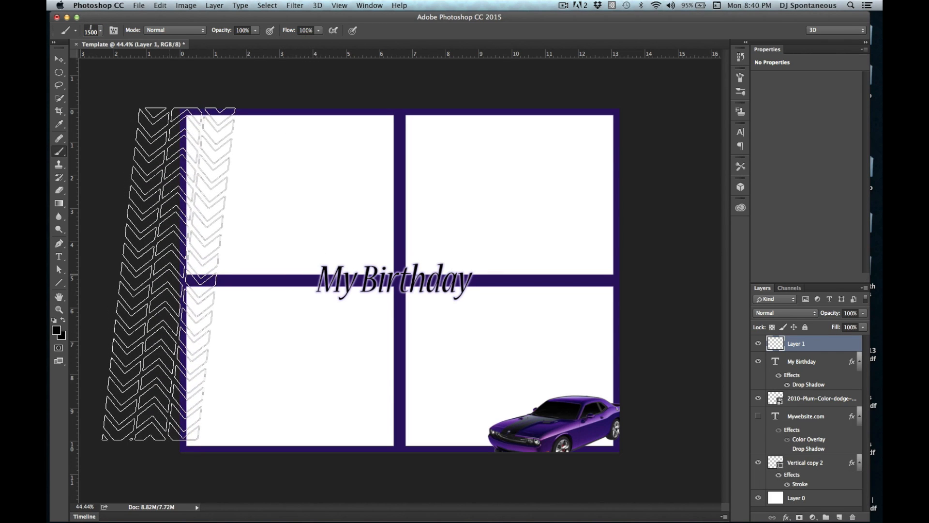
click(169, 279)
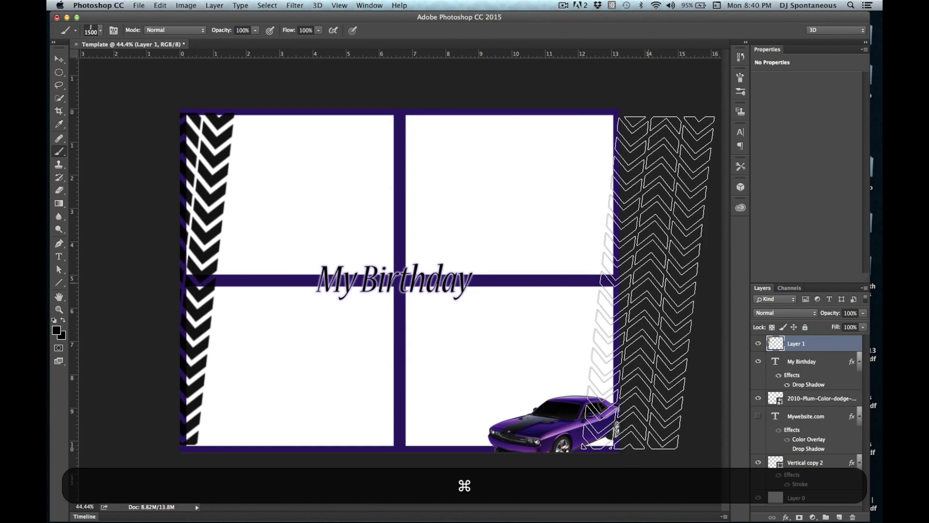
click(648, 284)
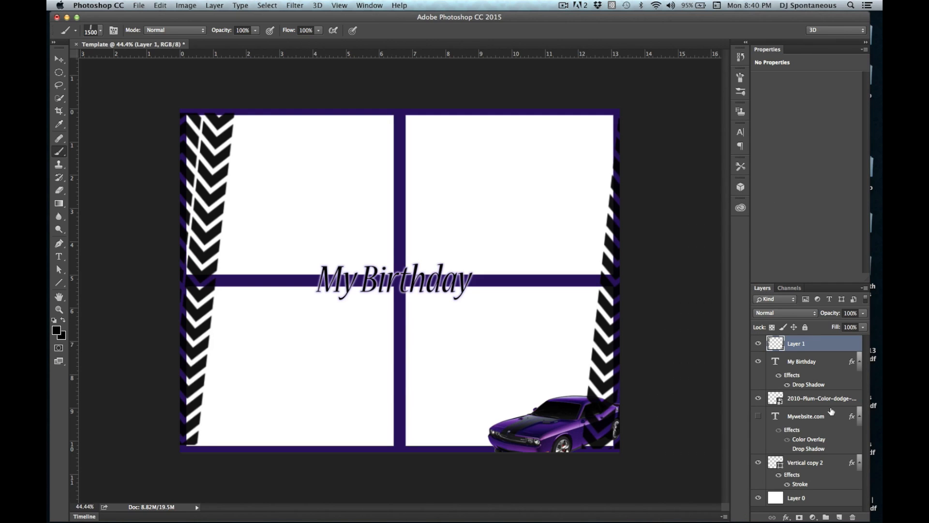
Move the purple Dodge Challenger layer above Layer 1 so the car sits in front of the tire tracks.
double_click(828, 398)
click(829, 355)
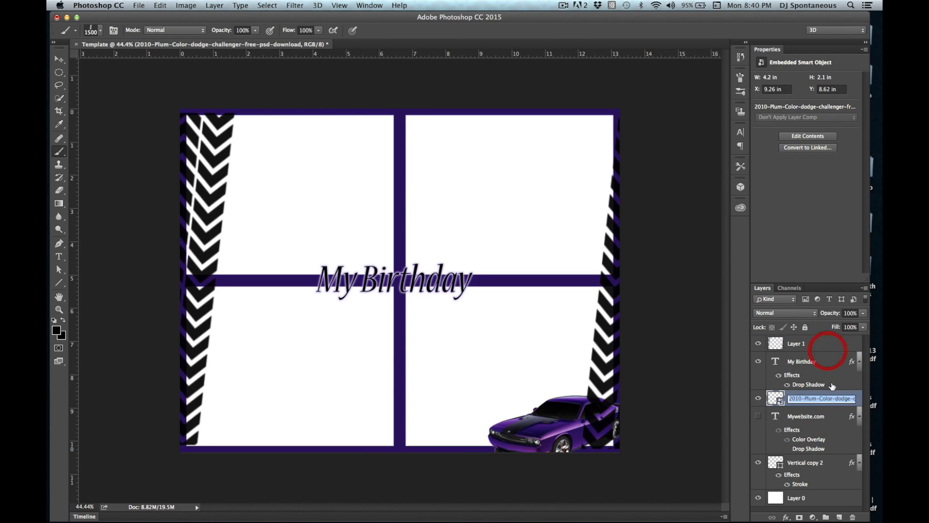
drag(833, 393, 830, 339)
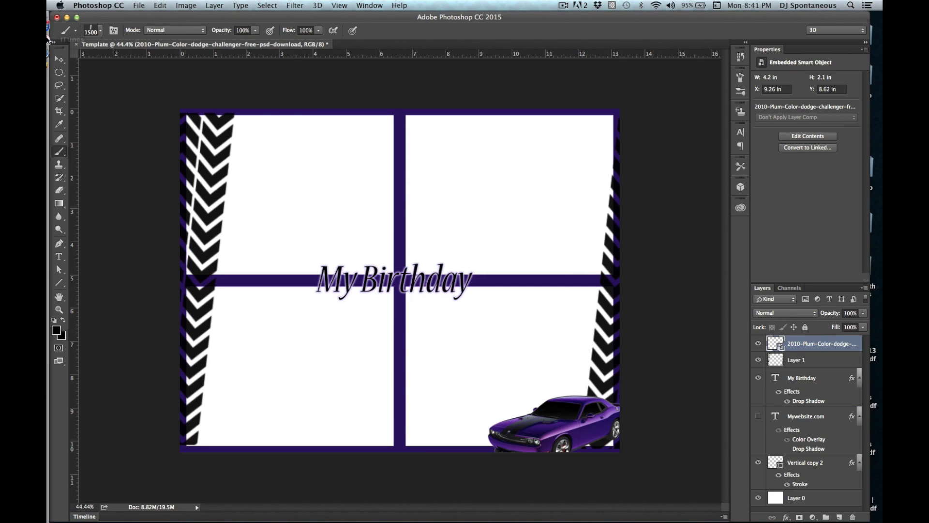
Shift the tire tracks on Layer 1 slightly left and stretch their left side outward with Free Transform.
click(59, 59)
drag(199, 164, 190, 163)
key(super+z)
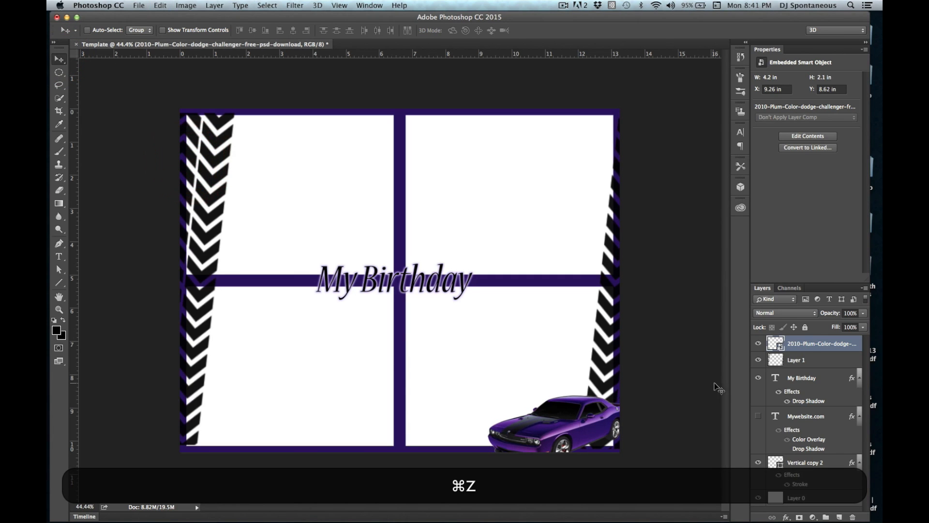
click(817, 362)
drag(425, 268, 417, 268)
key(super+t)
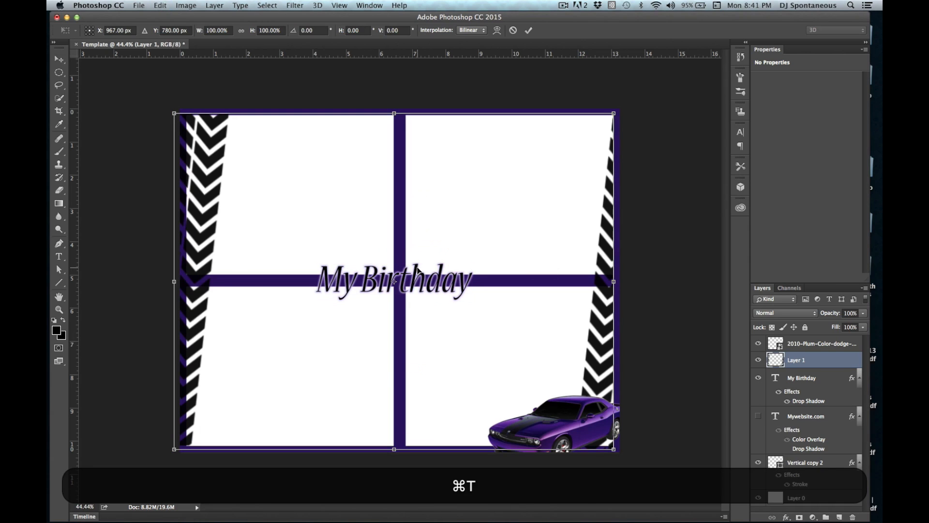
drag(173, 280, 164, 280)
key(Return)
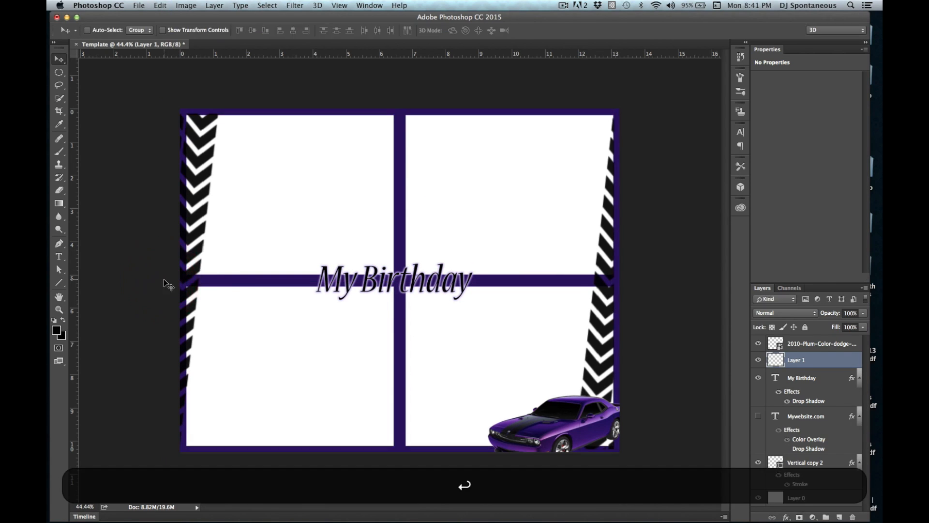
Hide the white Layer 0 background to leave the four photo areas transparent.
scroll(333, 256, down, 3)
scroll(332, 257, up, 3)
scroll(333, 257, up, 3)
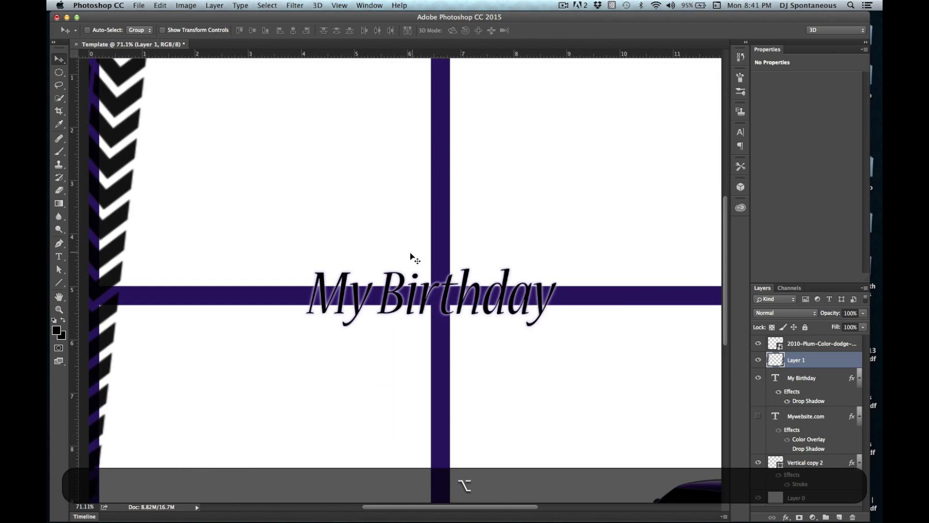
scroll(411, 256, down, 5)
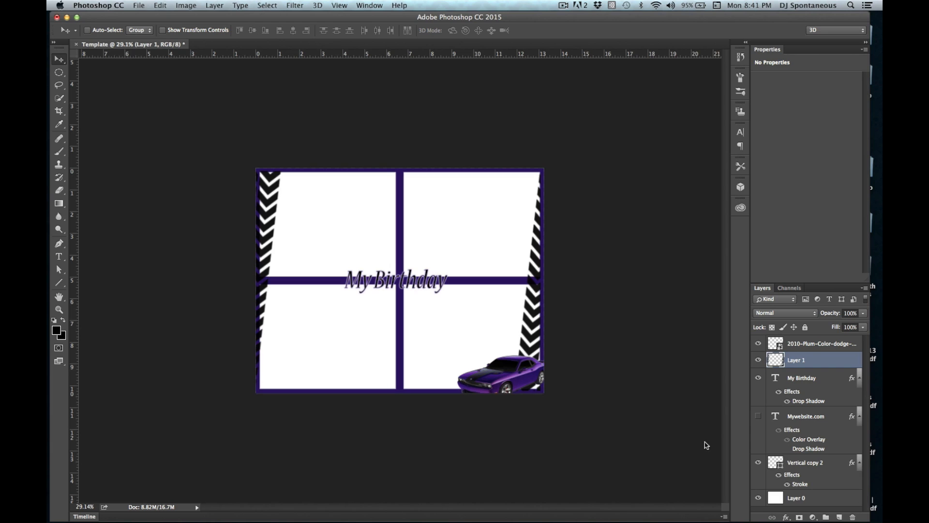
click(759, 503)
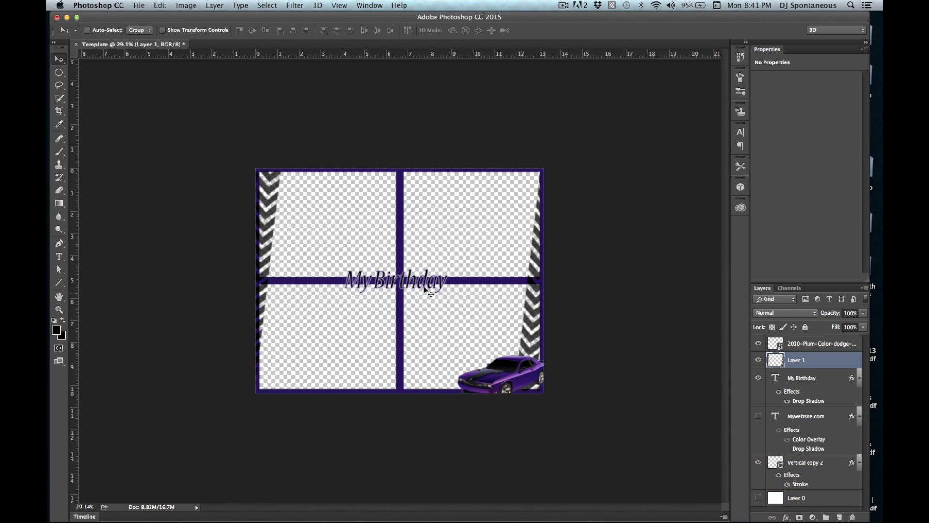
scroll(417, 282, down, 2)
scroll(420, 285, up, 1)
scroll(420, 285, up, 3)
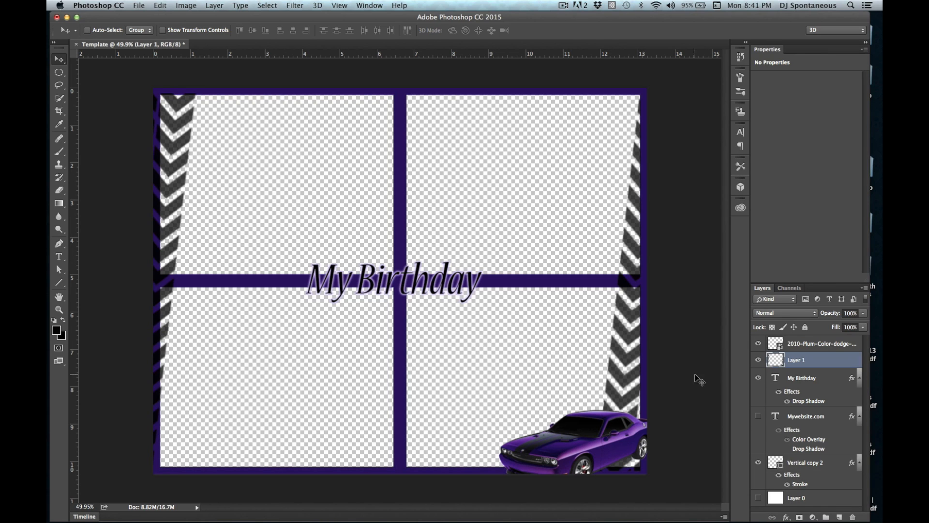
click(759, 497)
click(759, 498)
Save the layered document in Photoshop format as Template.psd on the Desktop.
click(98, 5)
mouse_move(139, 5)
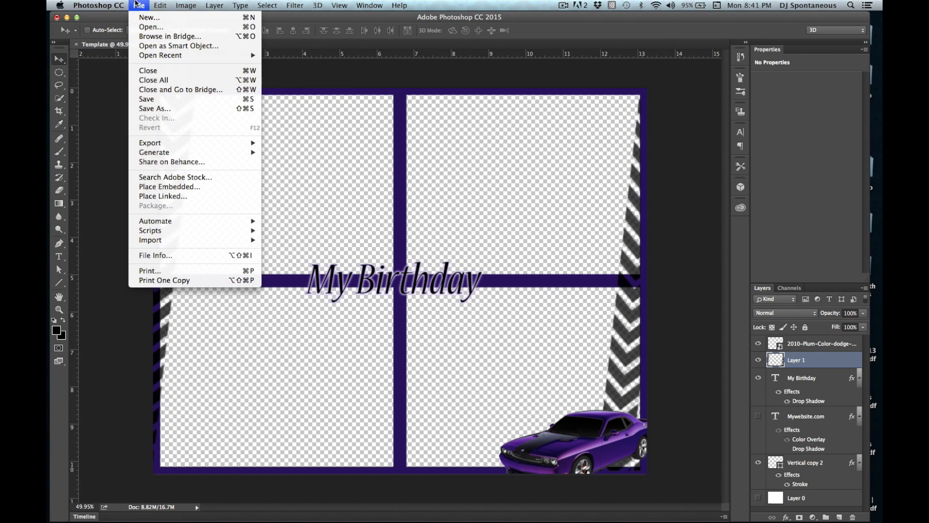
click(144, 109)
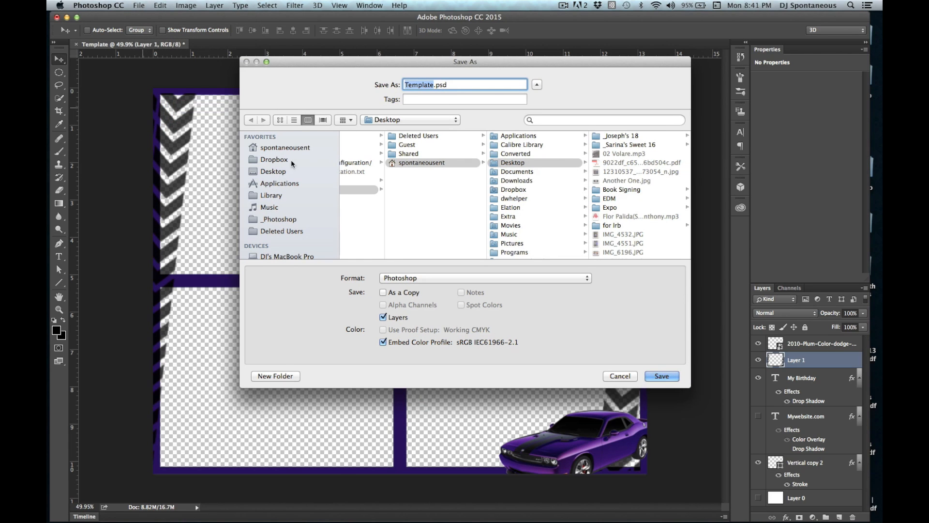
click(277, 170)
click(661, 376)
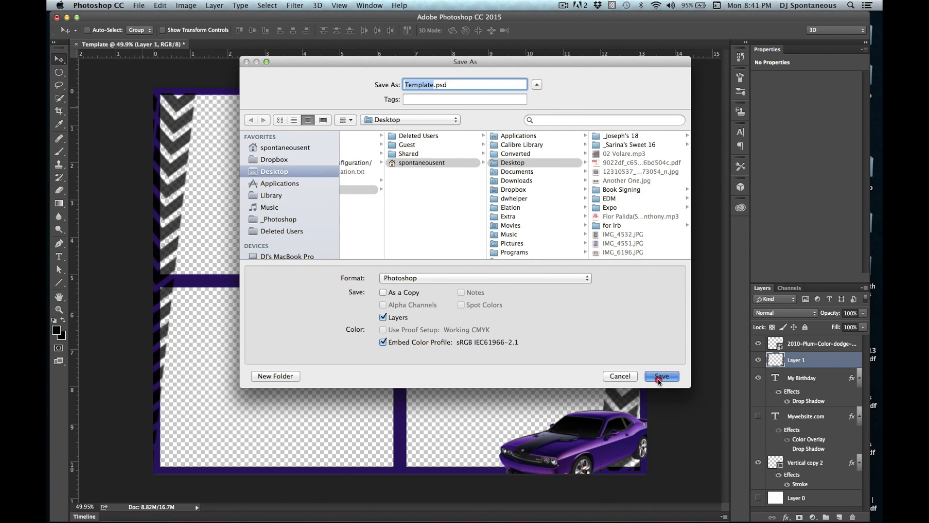
click(581, 225)
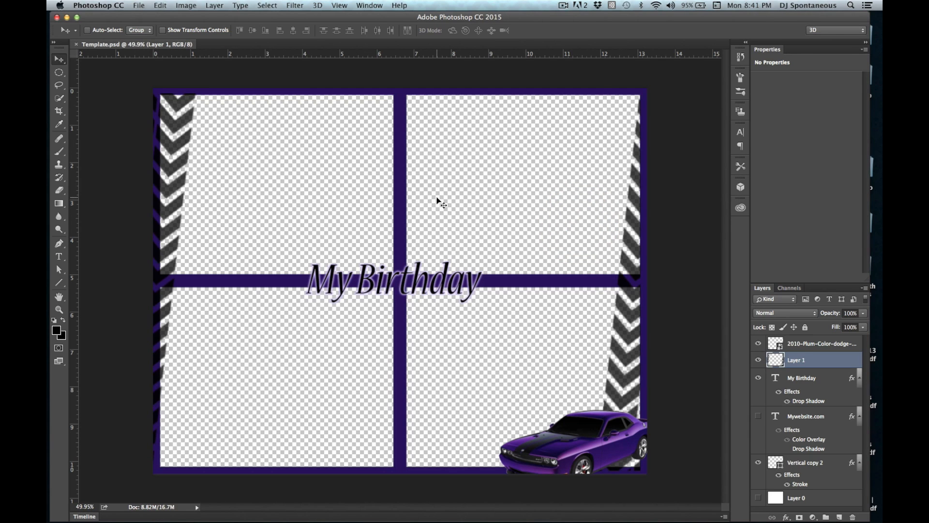
Save a PNG copy as Template.png on the Desktop with Smallest / Slow compression and no interlacing.
click(138, 5)
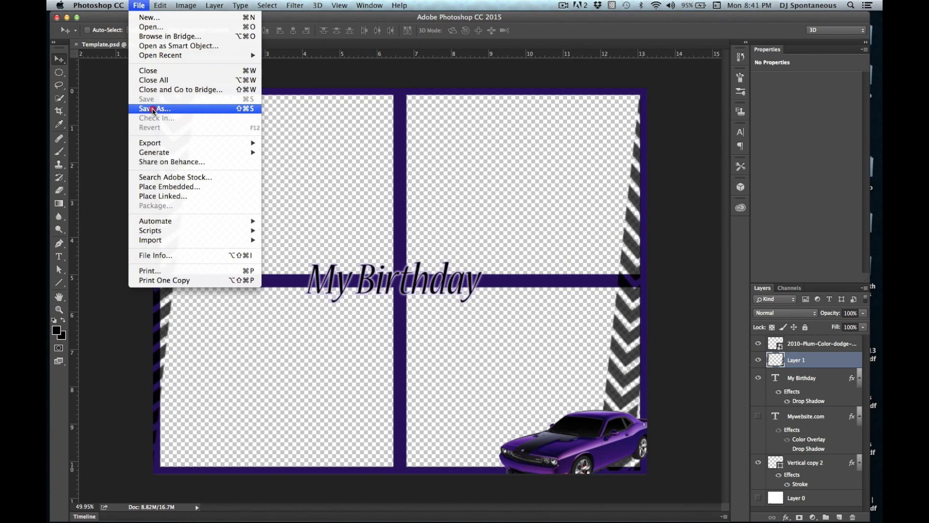
click(145, 107)
click(409, 278)
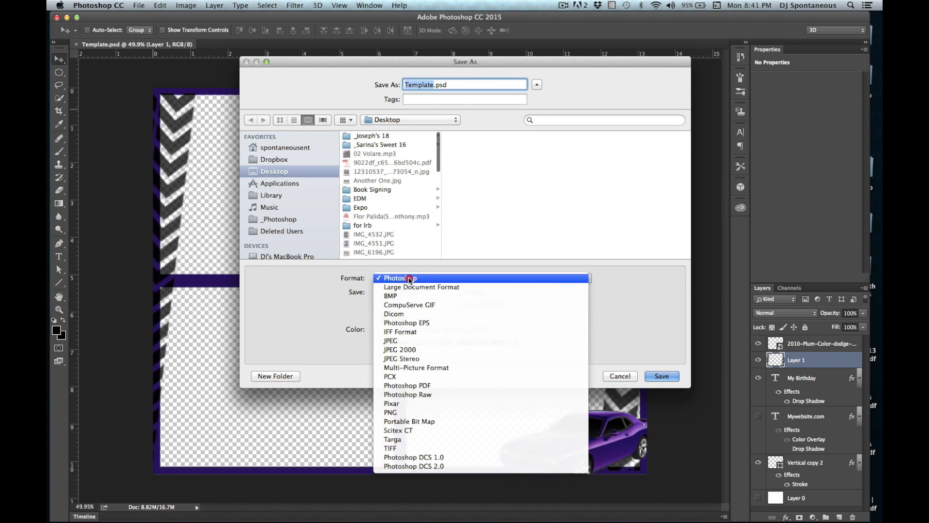
click(410, 412)
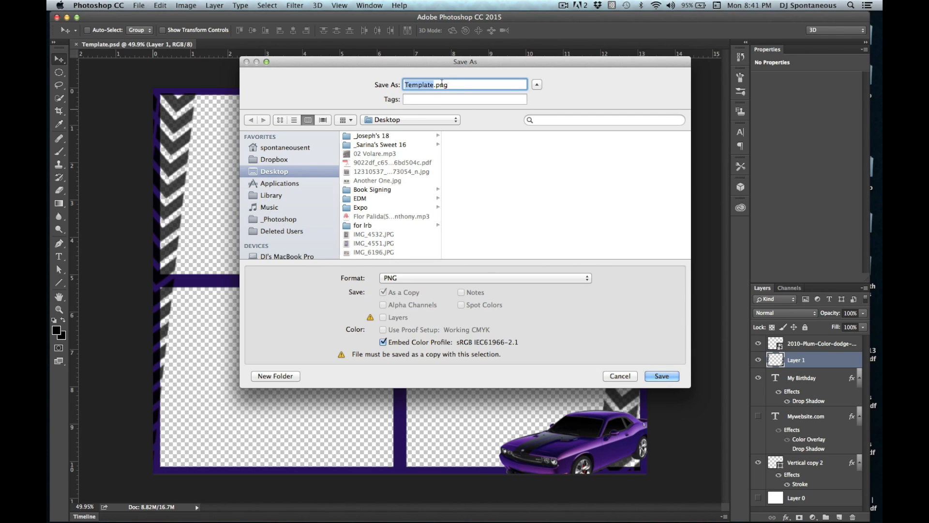
click(304, 168)
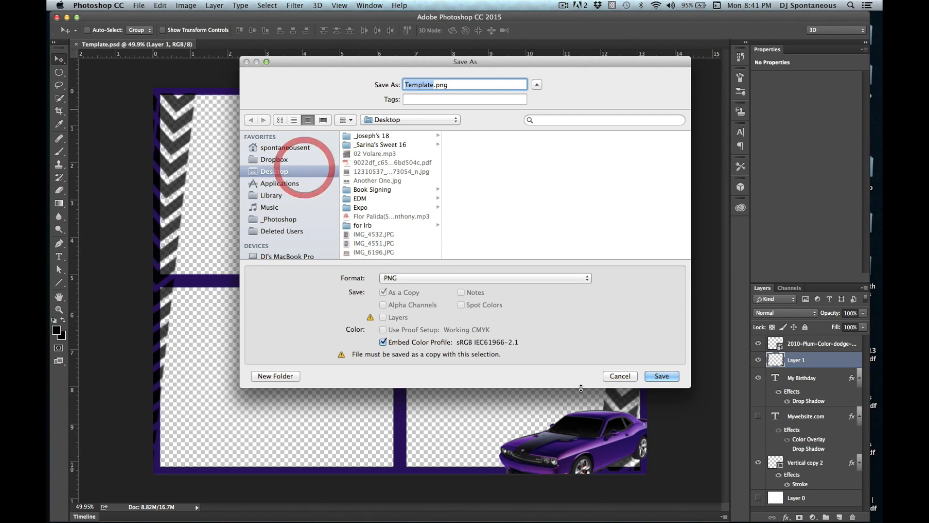
click(666, 378)
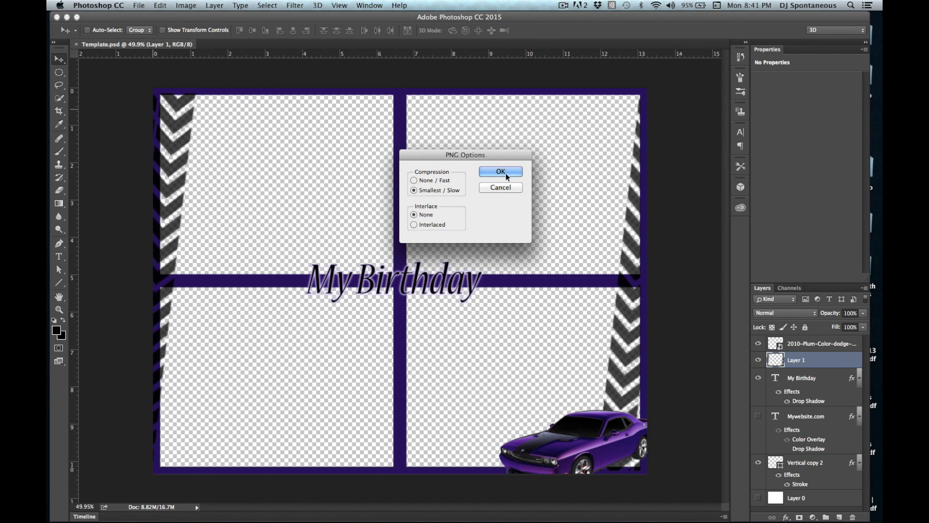
click(503, 173)
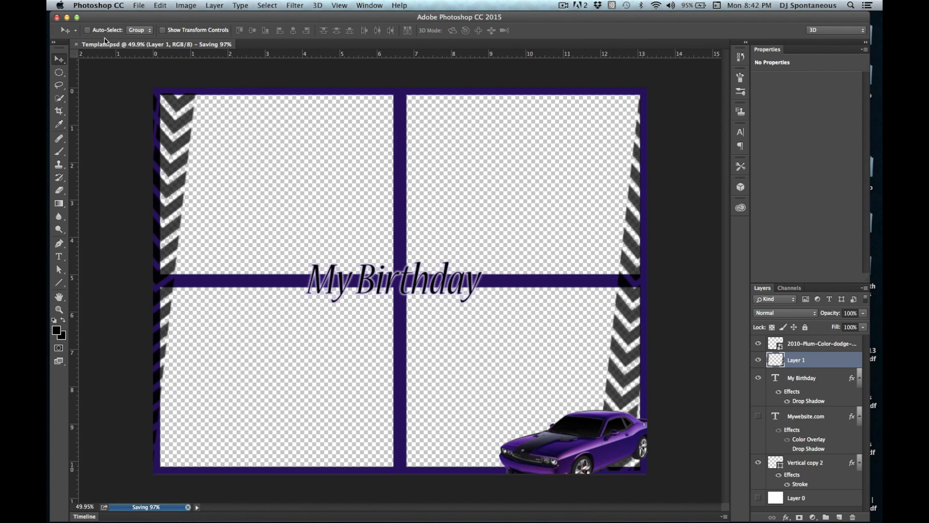
Minimize the Photoshop window and close the Downloads Finder window to expose the desktop.
click(67, 17)
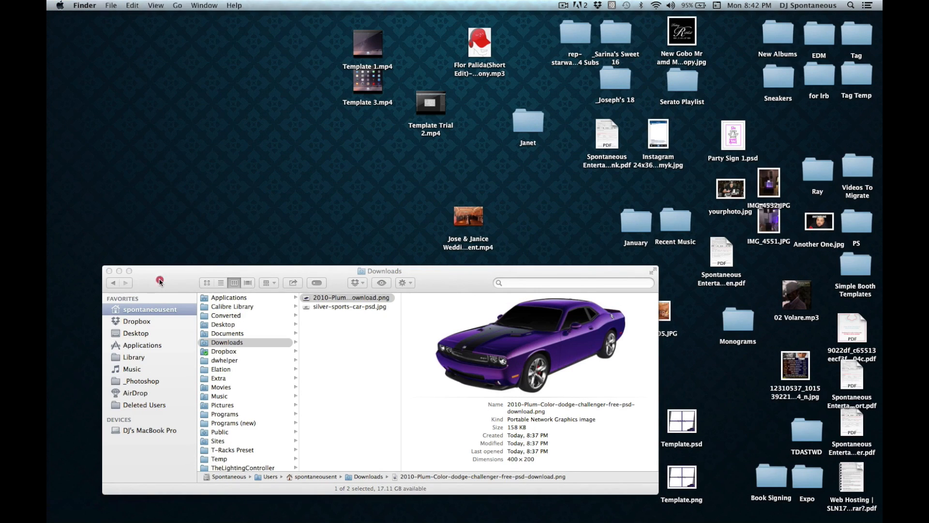
click(159, 283)
click(109, 271)
click(347, 415)
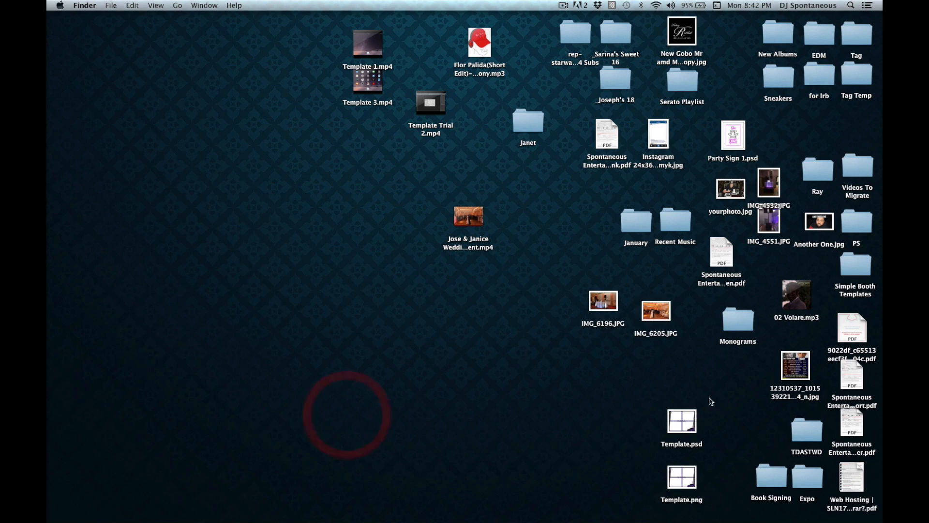
Move Template.png to an empty area of the desktop and preview it with Quick Look.
drag(682, 473, 387, 340)
key(space)
key(space)
click(332, 291)
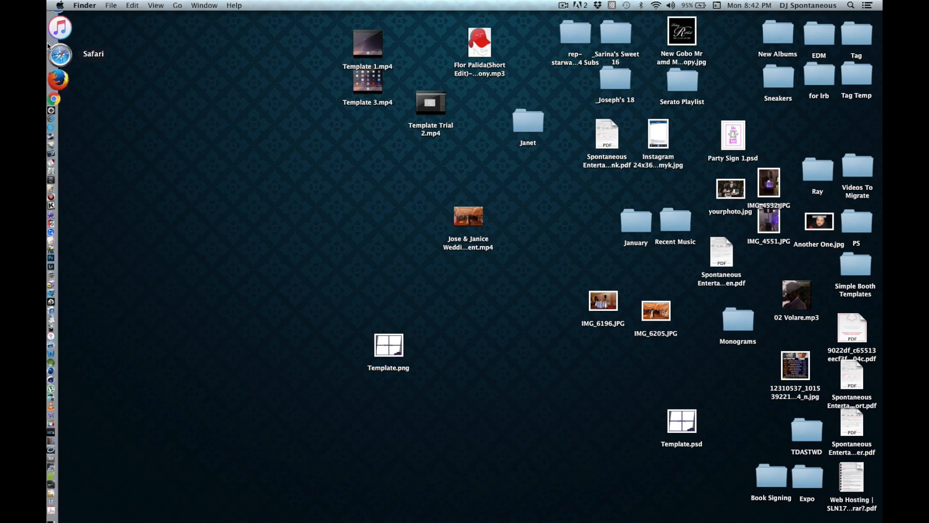
Switch to Safari, open the Outlook.com mailbox in a new tab and start a new message.
click(54, 52)
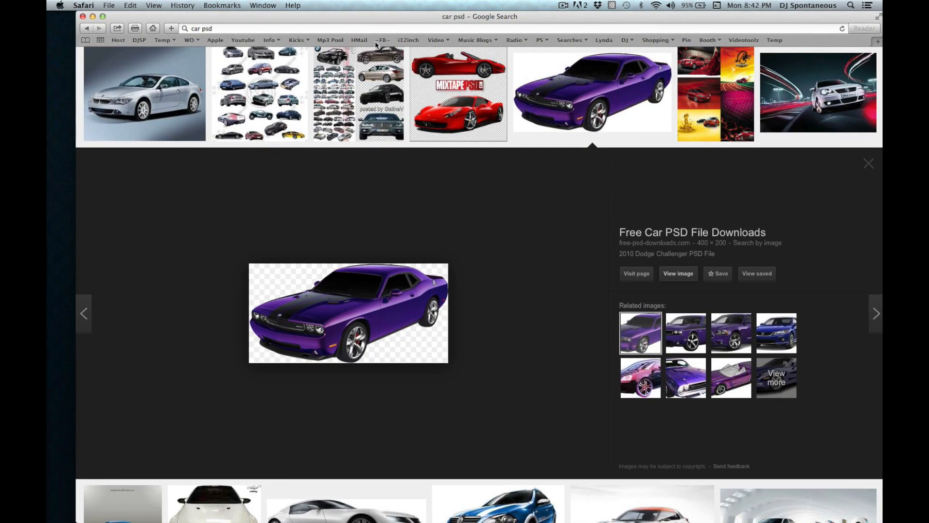
click(878, 41)
click(359, 40)
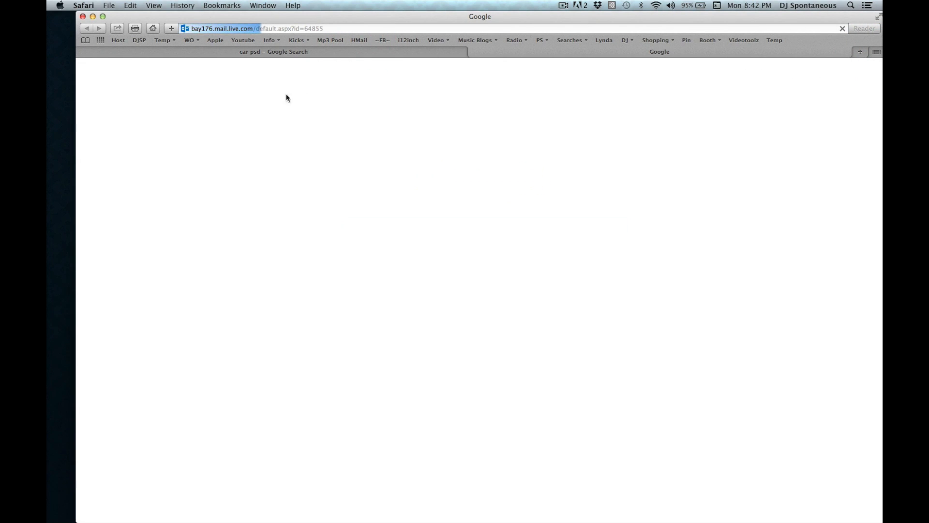
click(210, 71)
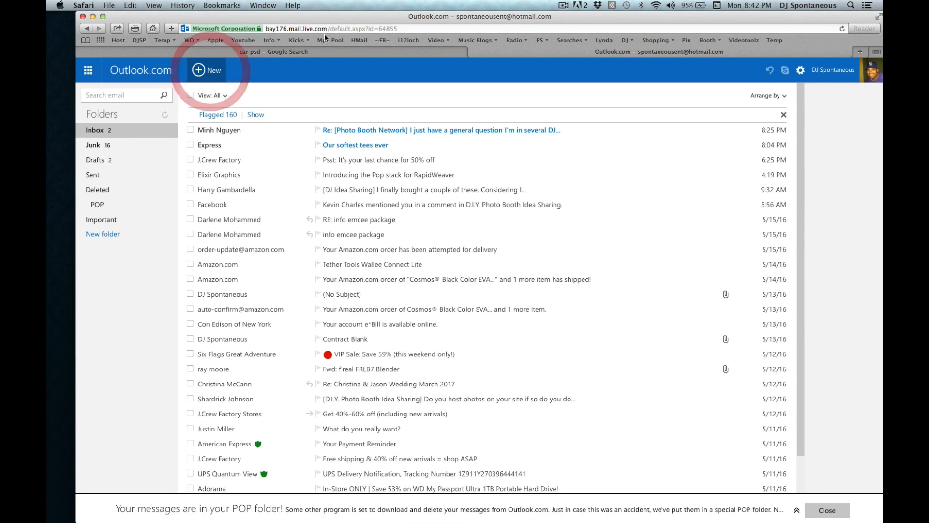
Address the message to the sender's own frequent contact and enter the subject Template.
drag(354, 17, 357, 208)
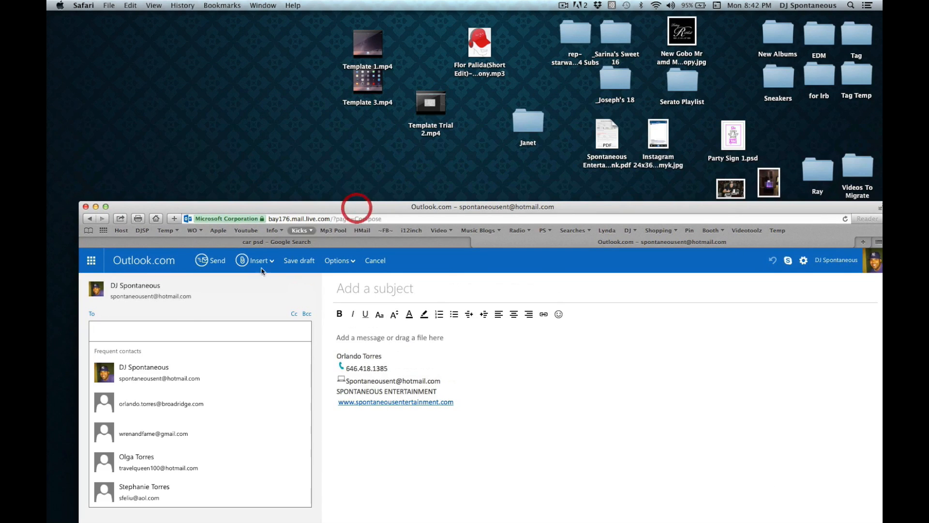
click(138, 371)
click(389, 279)
text(Ta)
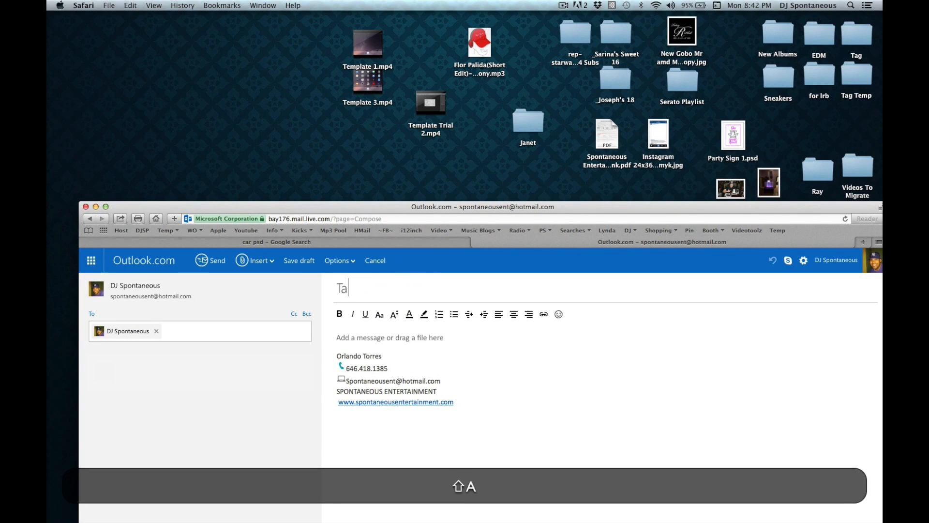
text(emaplete)
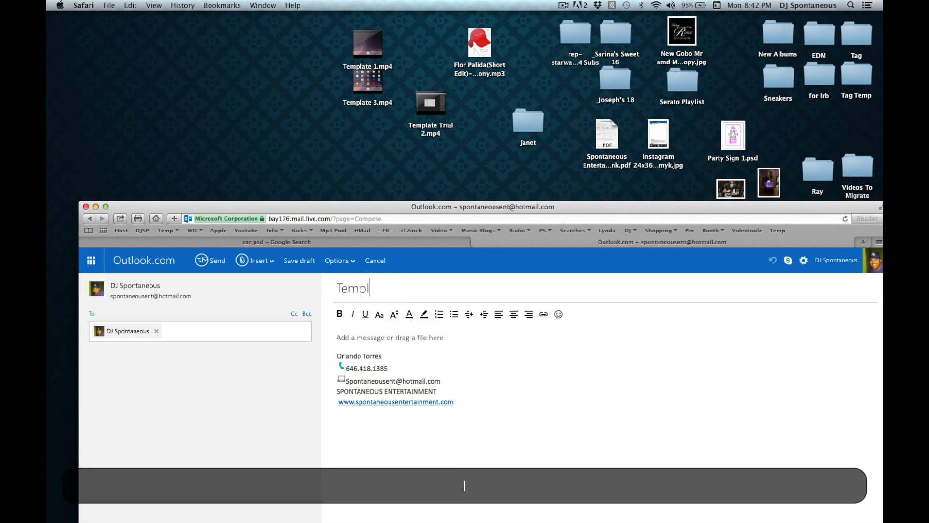
Attach Template.png from the desktop to the message and send it.
drag(548, 206, 545, 435)
drag(398, 343, 427, 289)
drag(452, 436, 452, 395)
drag(426, 288, 573, 504)
drag(565, 398, 555, 21)
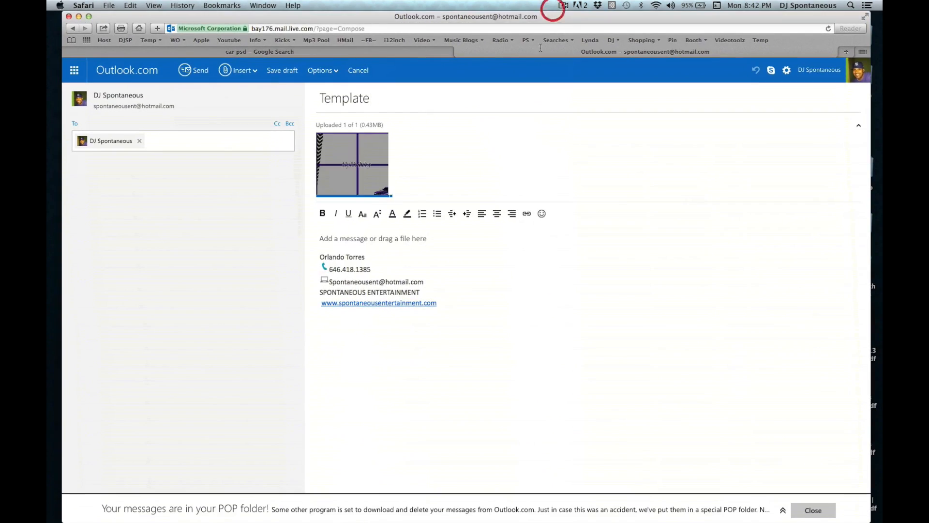
click(198, 72)
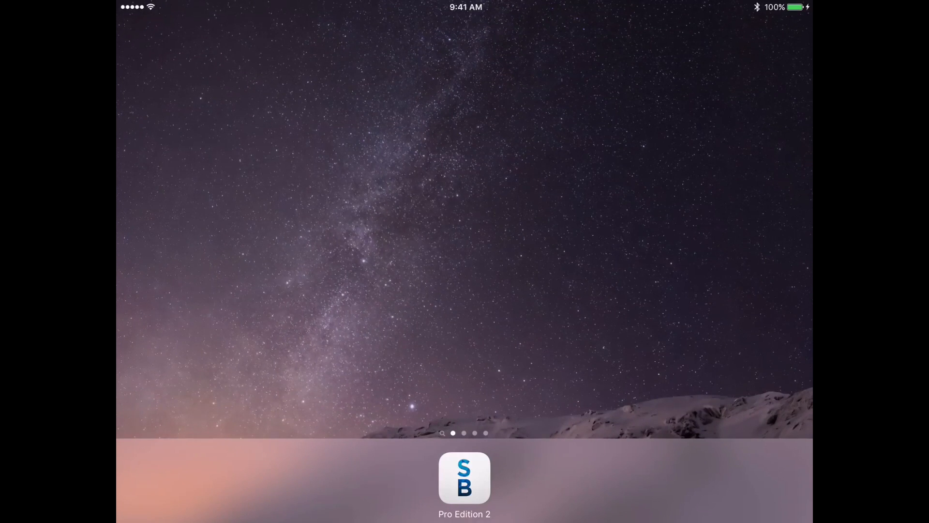
Switch to the iPad's Mail app and open the Template message in the inbox.
drag(639, 262, 291, 261)
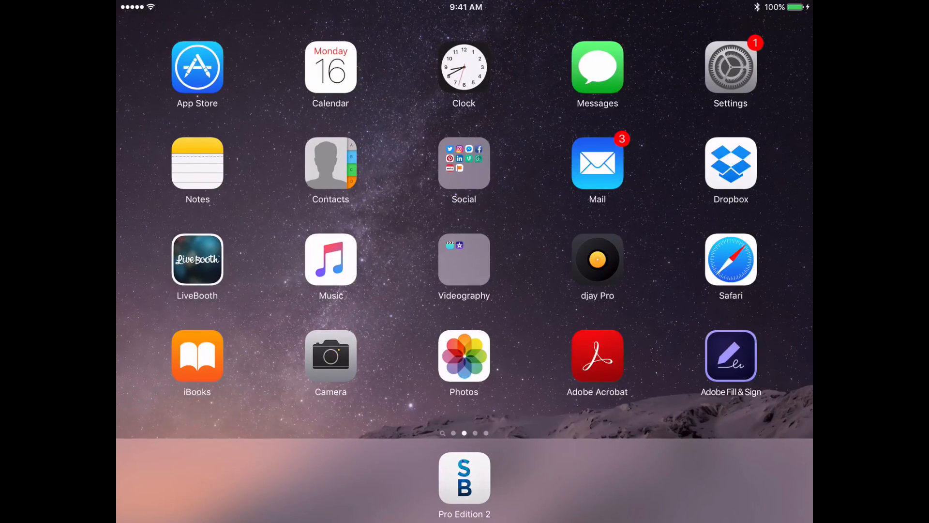
click(598, 163)
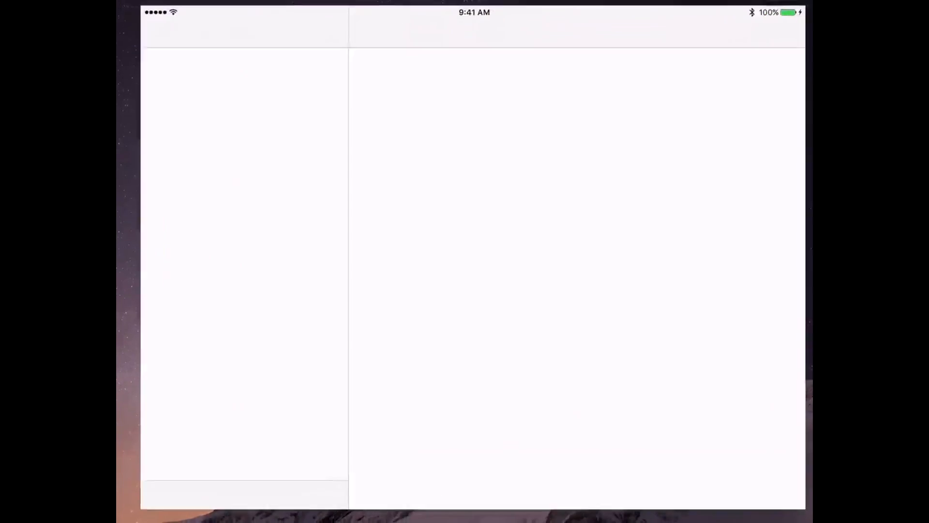
click(225, 76)
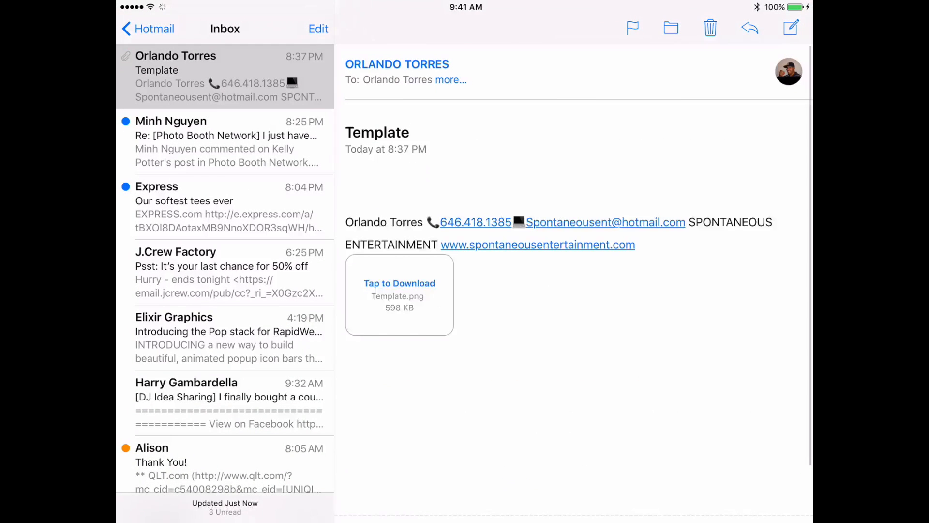
Download the Template.png attachment in the open message and save the image to the iPad's photos.
click(400, 291)
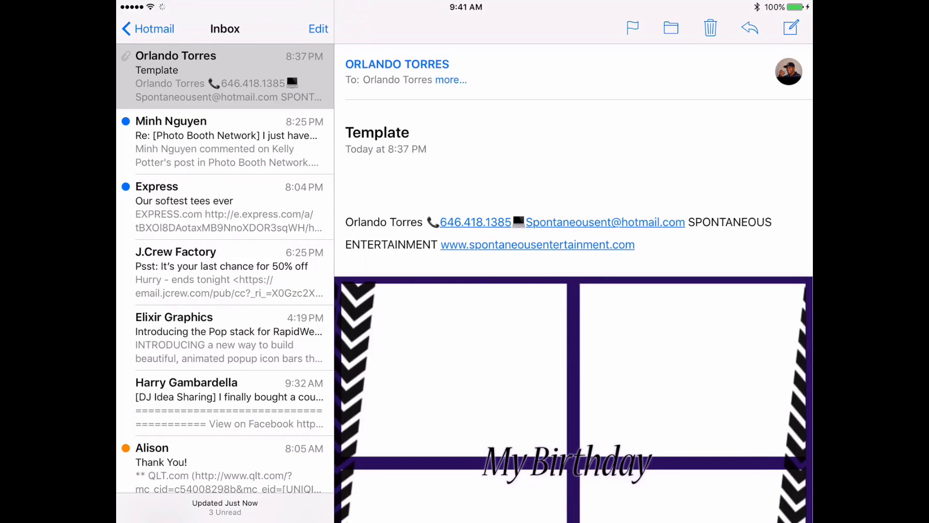
right_click(608, 389)
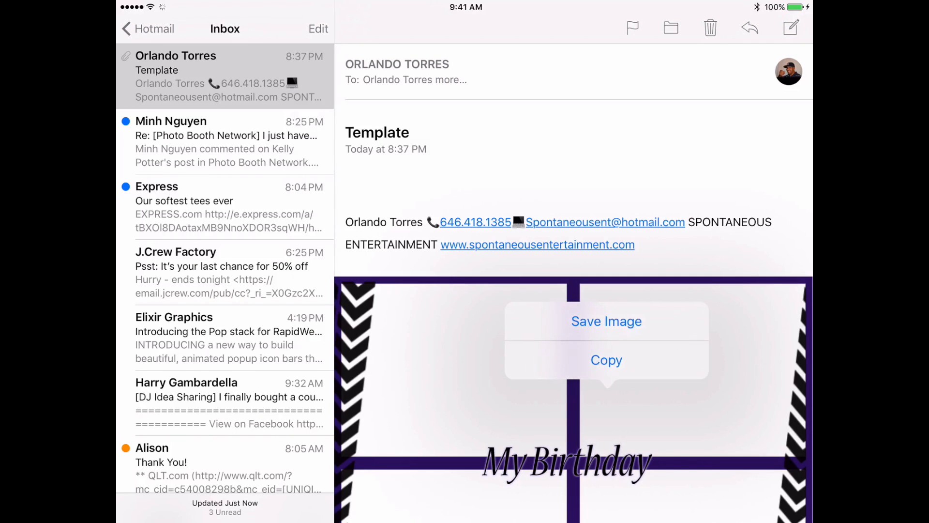
click(606, 322)
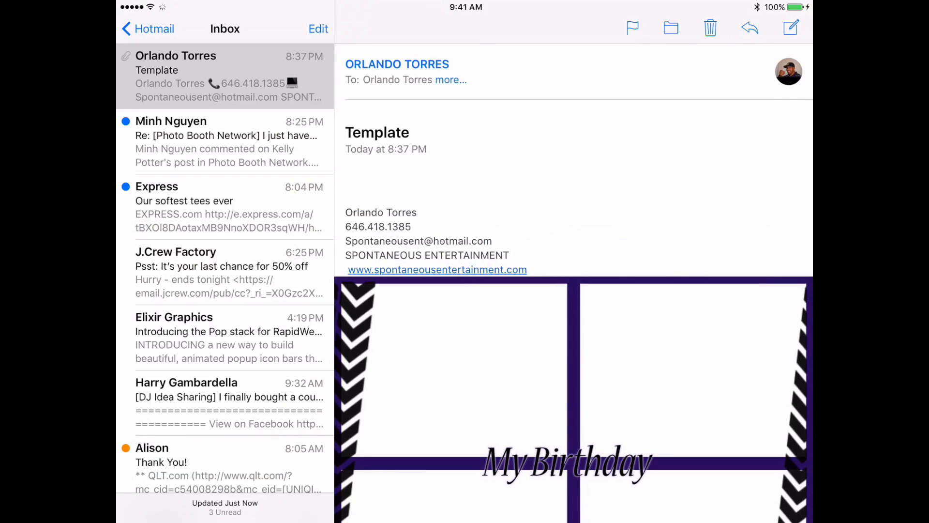
In the Pro Edition 2 app, set the saved My Birthday template as the overlay image and reduce the margins to a 1832x1395 px layout.
key(Home)
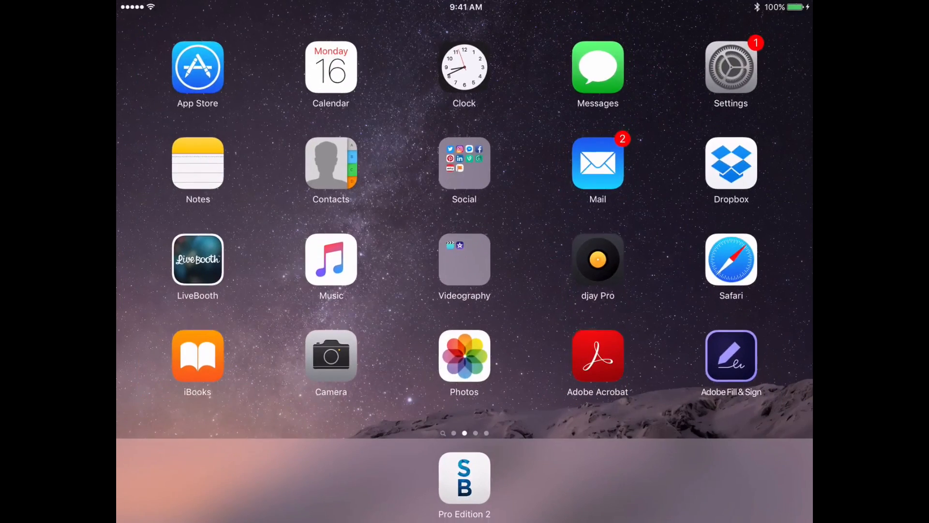
click(464, 478)
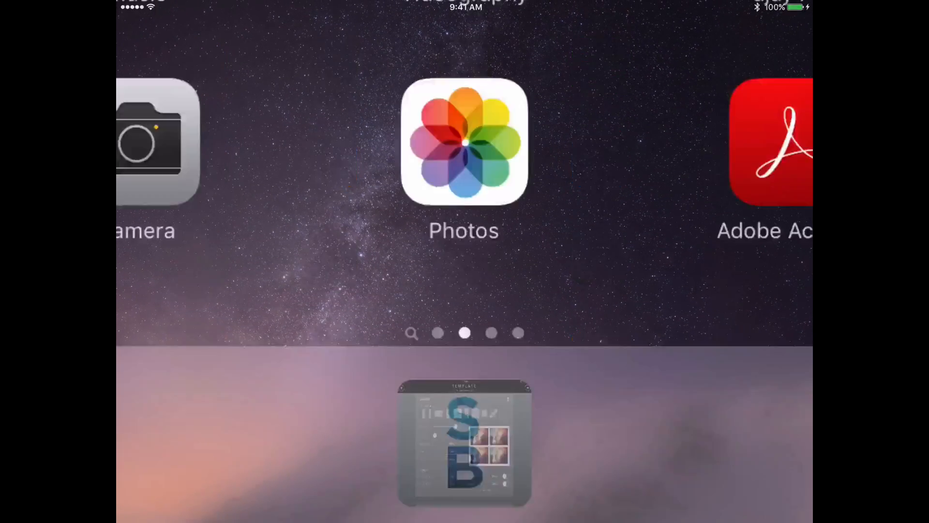
click(622, 426)
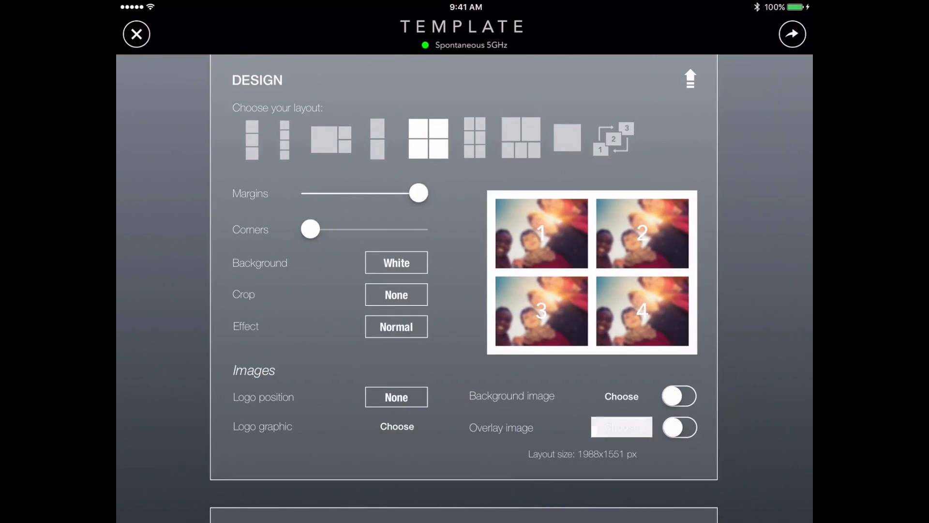
click(441, 220)
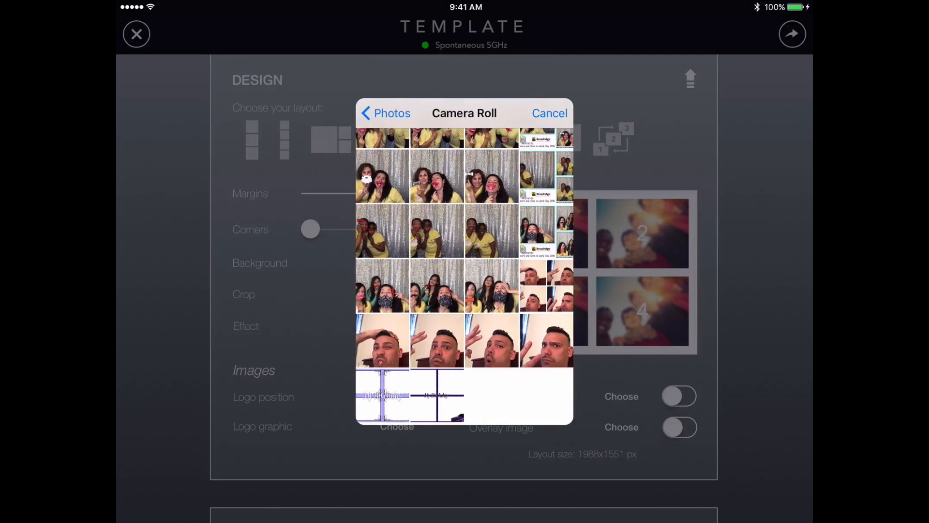
click(383, 394)
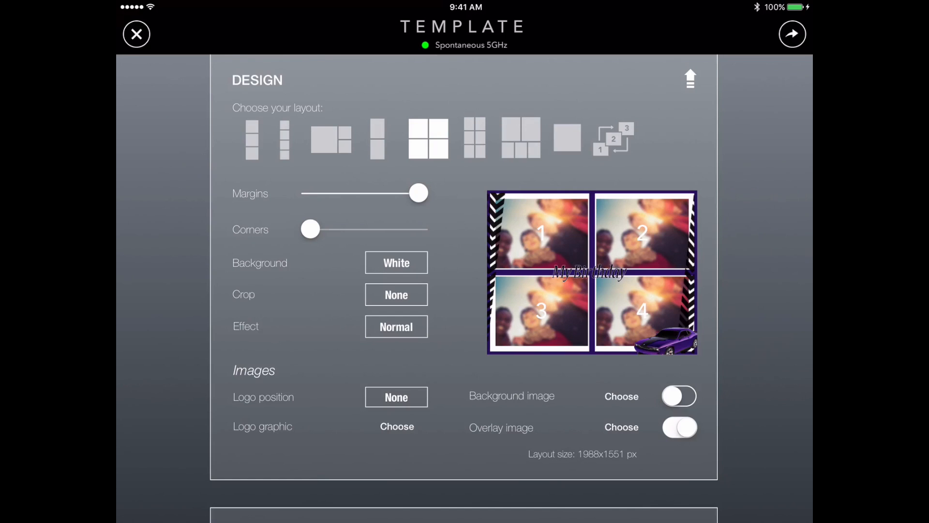
drag(419, 193, 349, 193)
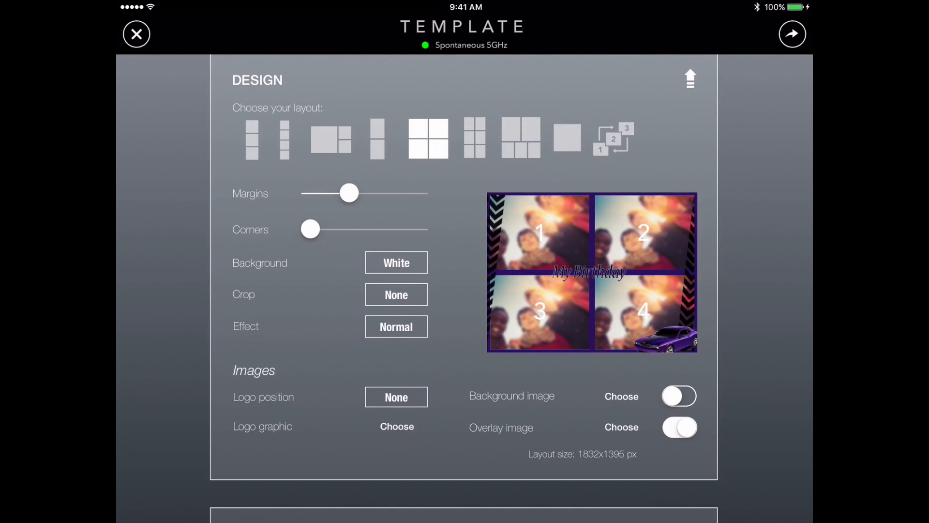
Examine the overlay's fit in the layout preview and look through the Start Screen and Edit Screen settings.
scroll(463, 290, down, 2)
scroll(464, 291, up, 1)
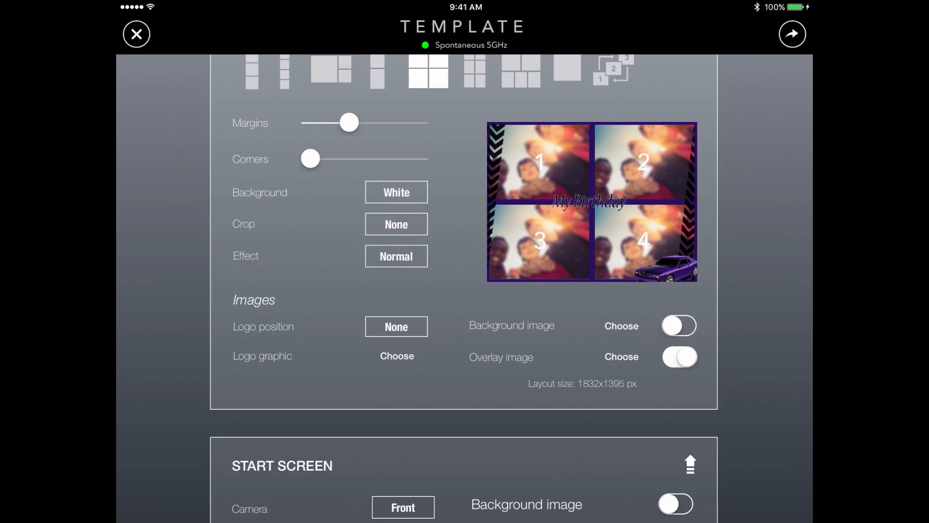
scroll(464, 291, down, 2)
scroll(464, 291, up, 2)
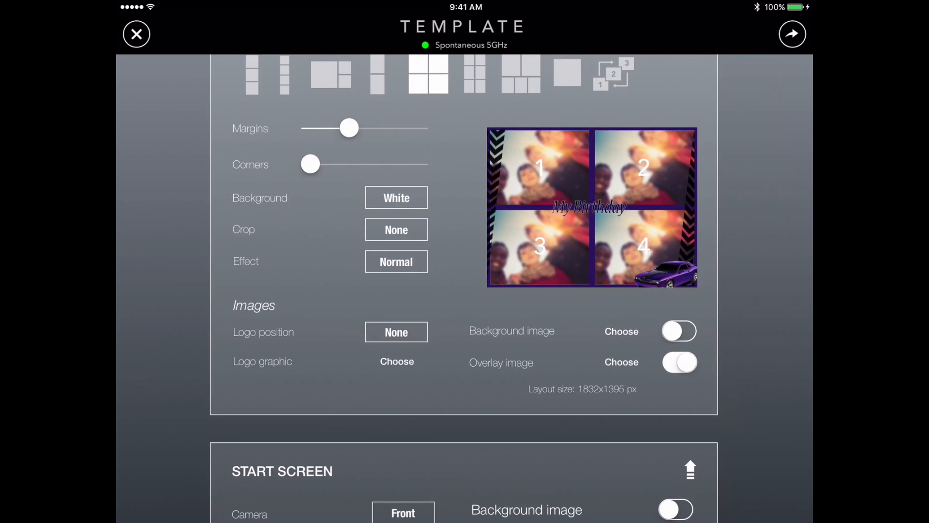
scroll(464, 291, up, 3)
scroll(464, 290, down, 3)
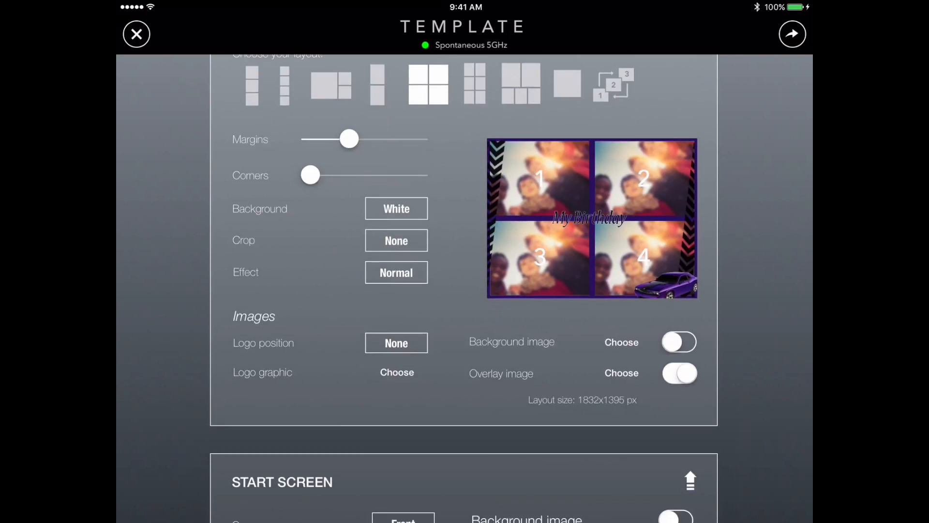
scroll(464, 290, up, 1)
scroll(464, 290, down, 3)
scroll(464, 291, up, 2)
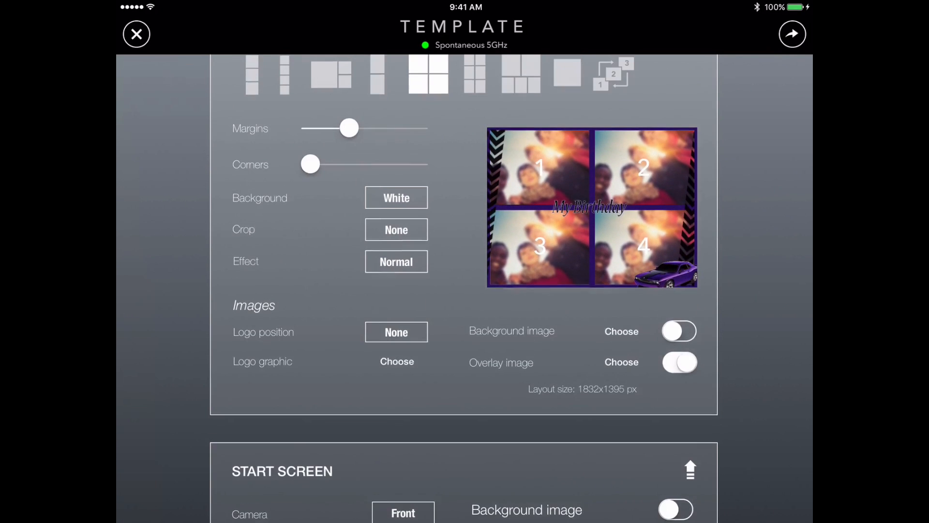
scroll(464, 290, down, 7)
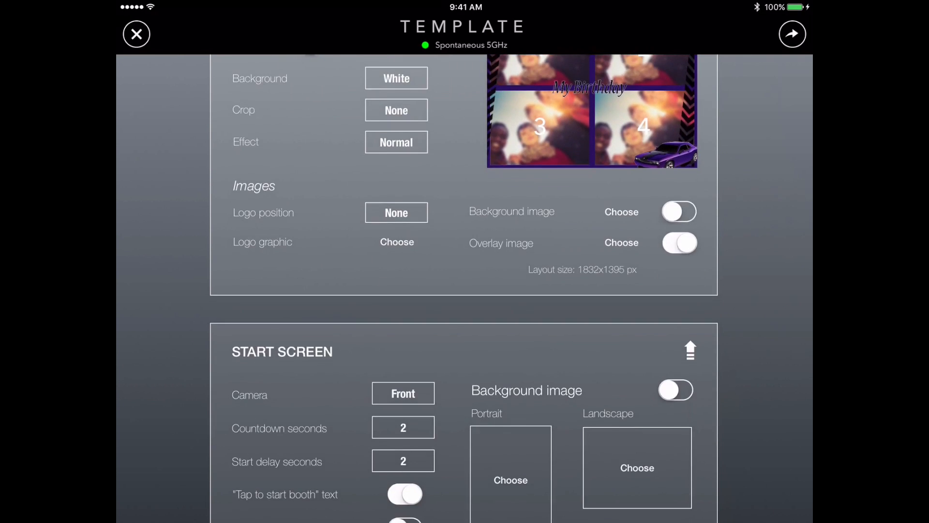
scroll(464, 291, down, 2)
scroll(464, 290, down, 10)
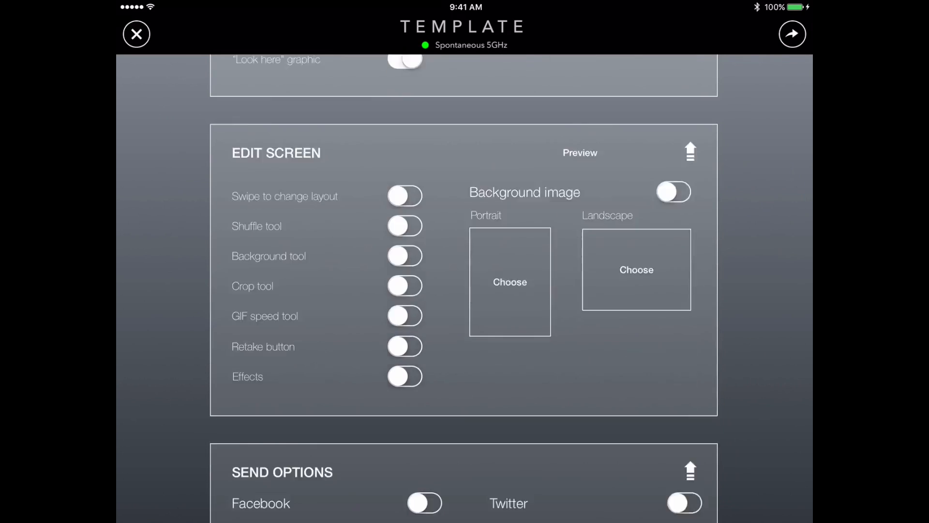
Launch booth mode with the template, dismiss its introduction and start a photo session.
scroll(463, 291, up, 20)
scroll(464, 290, up, 5)
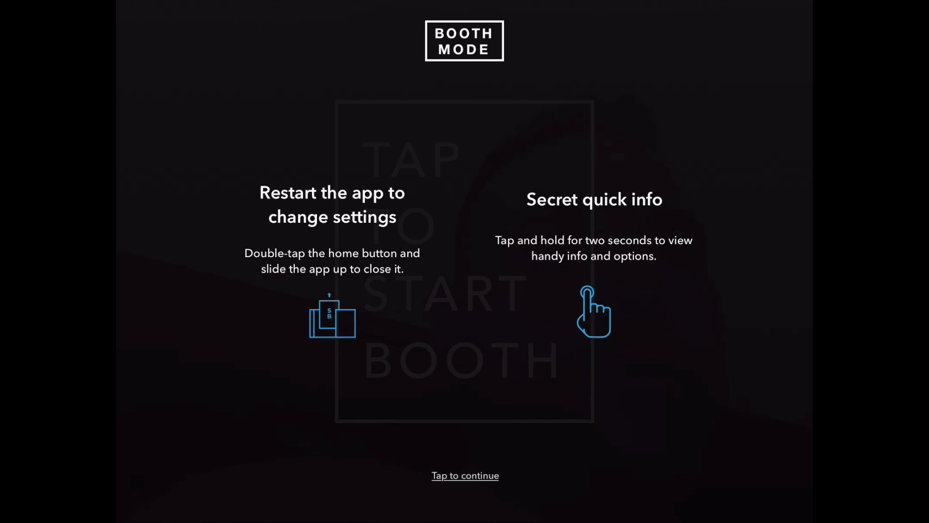
click(465, 475)
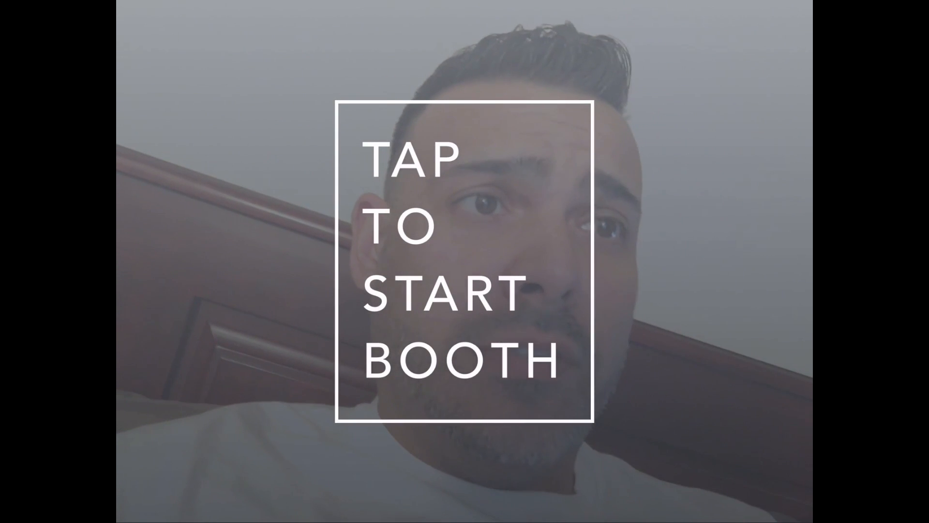
click(653, 353)
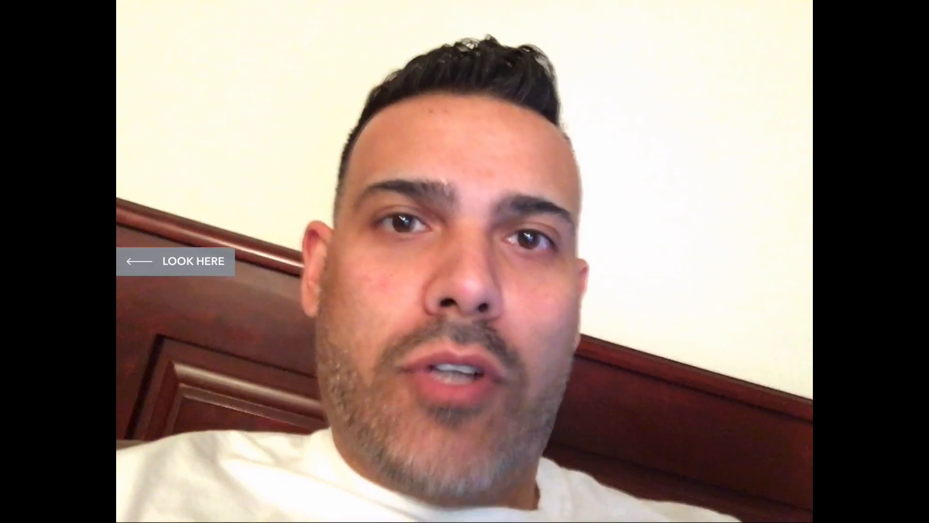